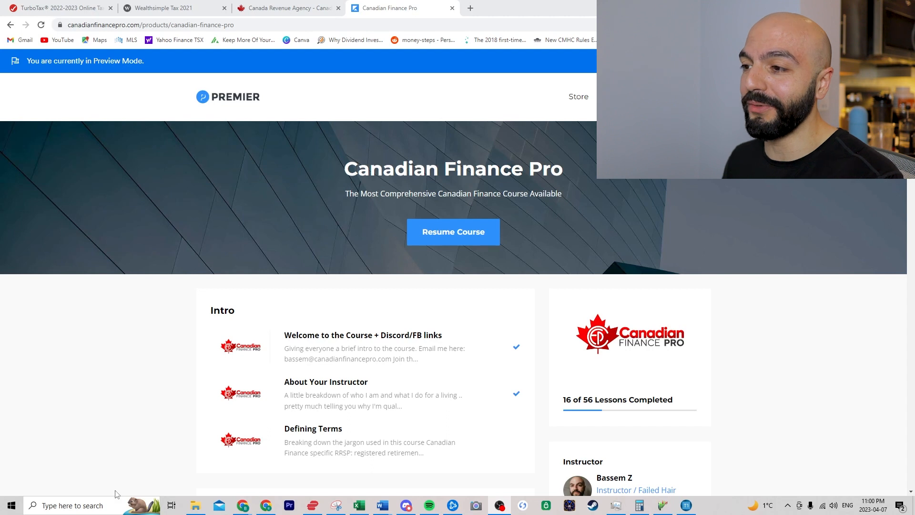
- Scroll the course outline down to the Canadian Taxes lessons on T4, T3 and T5 slips, then bring up the Excel workbook
{"action": "scroll", "coordinate": [108, 366], "scroll_direction": "down", "scroll_amount": 16}
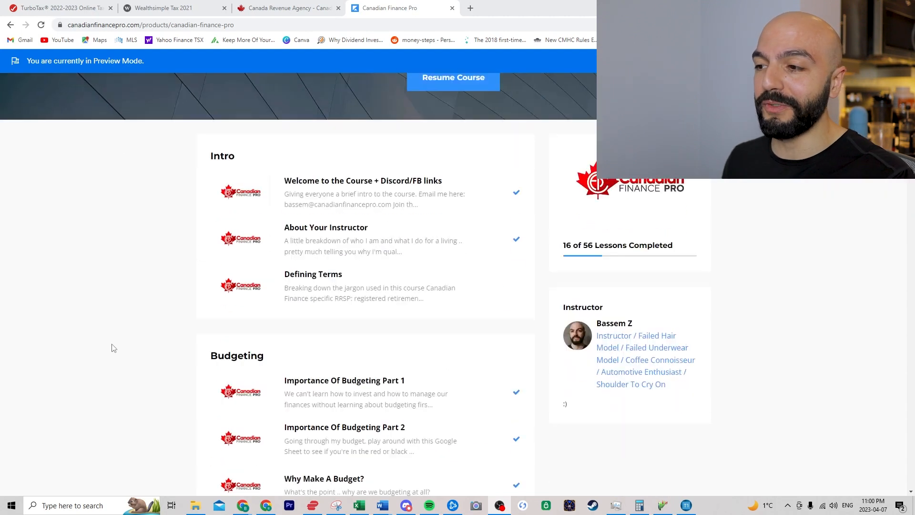
{"action": "scroll", "coordinate": [112, 324], "scroll_direction": "down", "scroll_amount": 16}
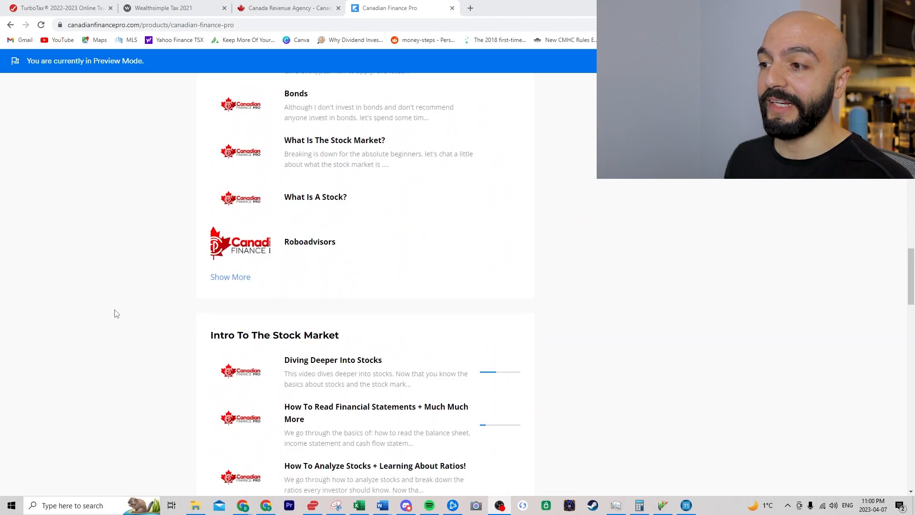
{"action": "scroll", "coordinate": [116, 313], "scroll_direction": "down", "scroll_amount": 12}
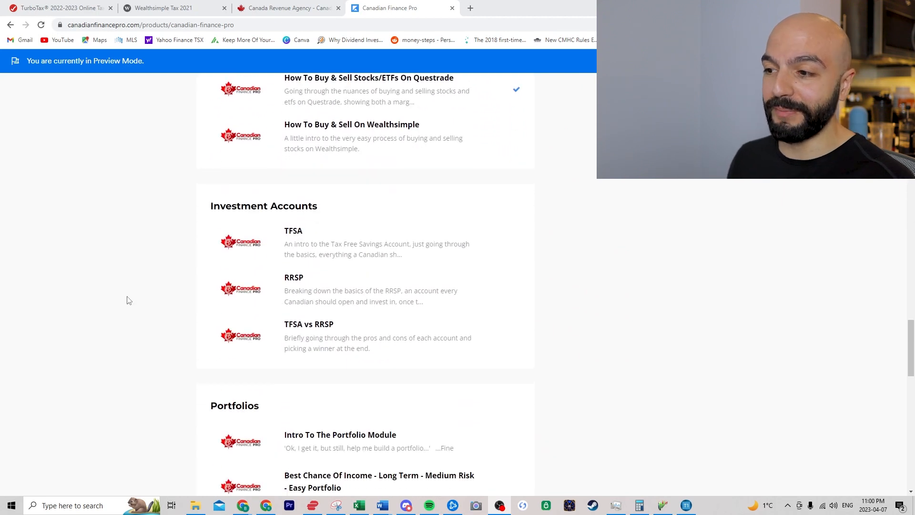
{"action": "scroll", "coordinate": [127, 300], "scroll_direction": "down", "scroll_amount": 7}
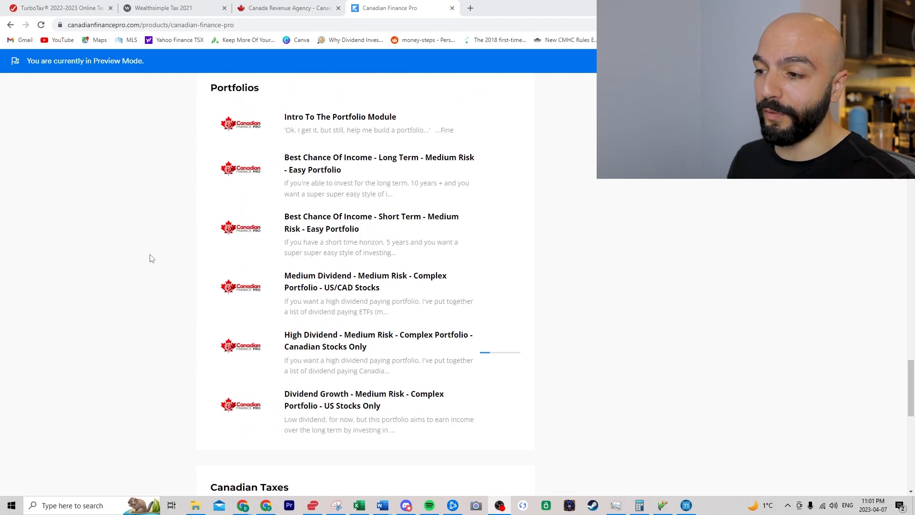
{"action": "scroll", "coordinate": [150, 256], "scroll_direction": "down", "scroll_amount": 8}
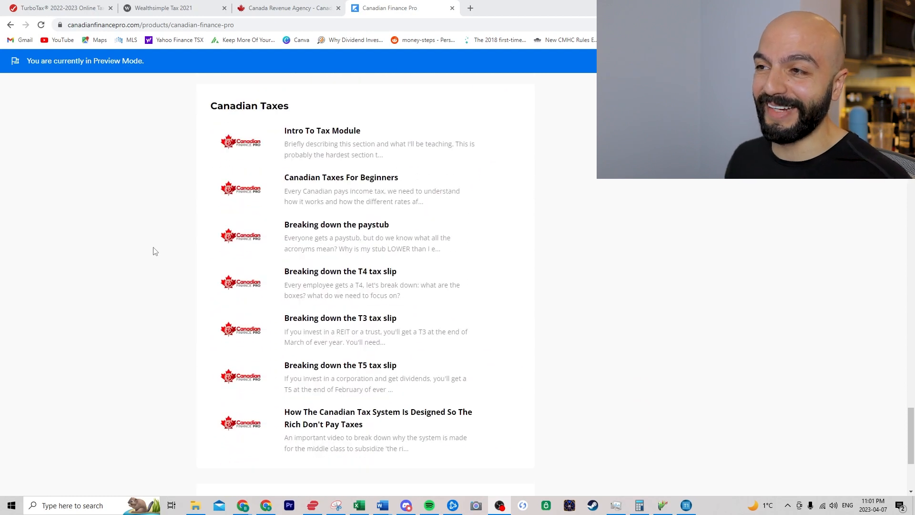
{"action": "left_click", "coordinate": [360, 505]}
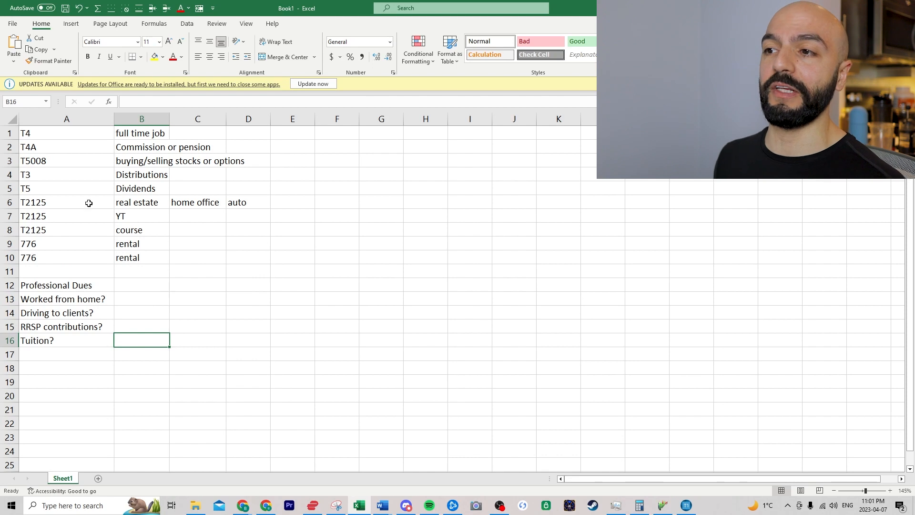
{"action": "left_click", "coordinate": [100, 134]}
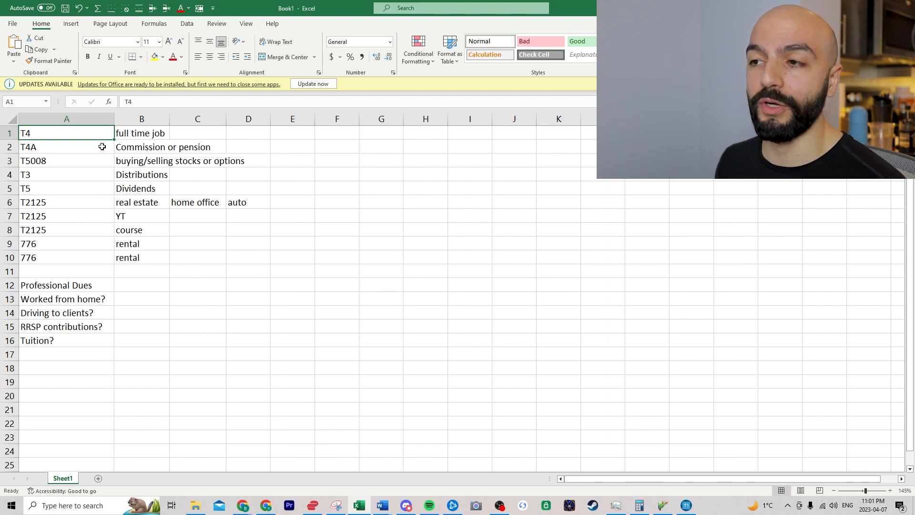
{"action": "left_click", "coordinate": [102, 146]}
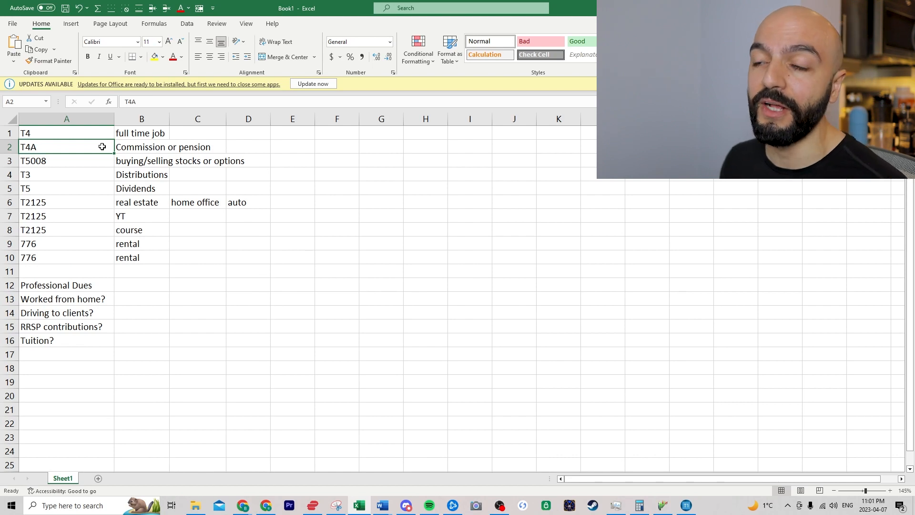
{"action": "left_click", "coordinate": [92, 160]}
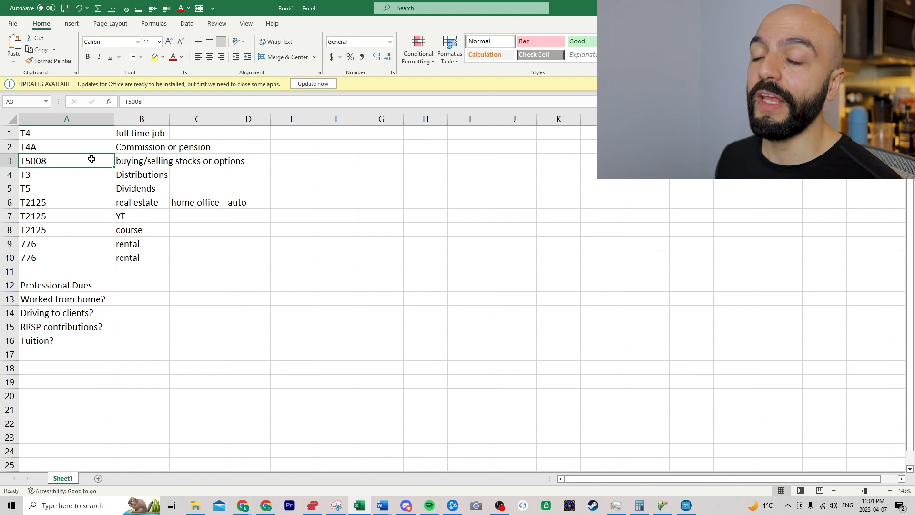
{"action": "left_click", "coordinate": [92, 174]}
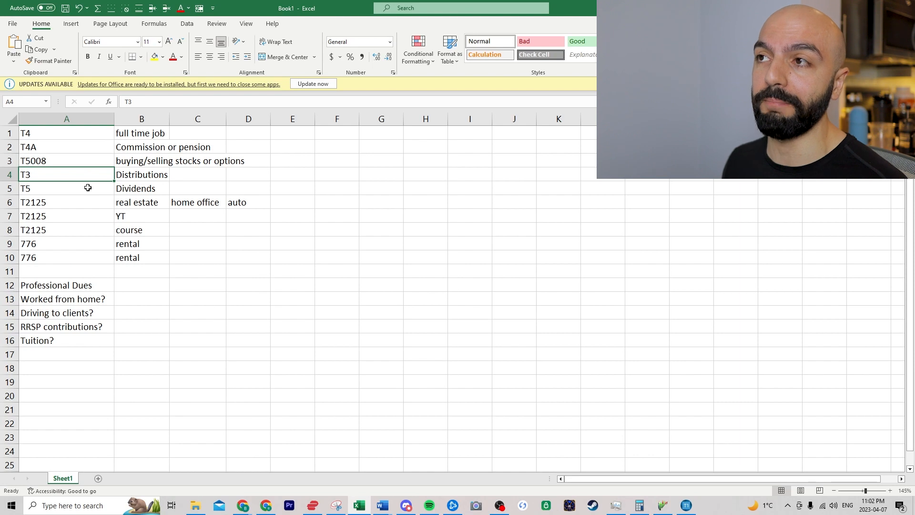
{"action": "left_click", "coordinate": [88, 188]}
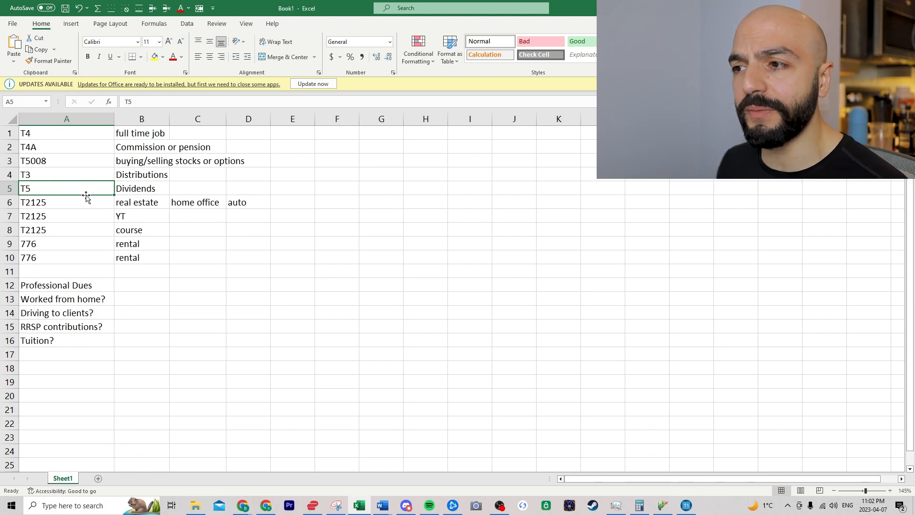
{"action": "left_click_drag", "start_coordinate": [77, 201], "coordinate": [91, 252]}
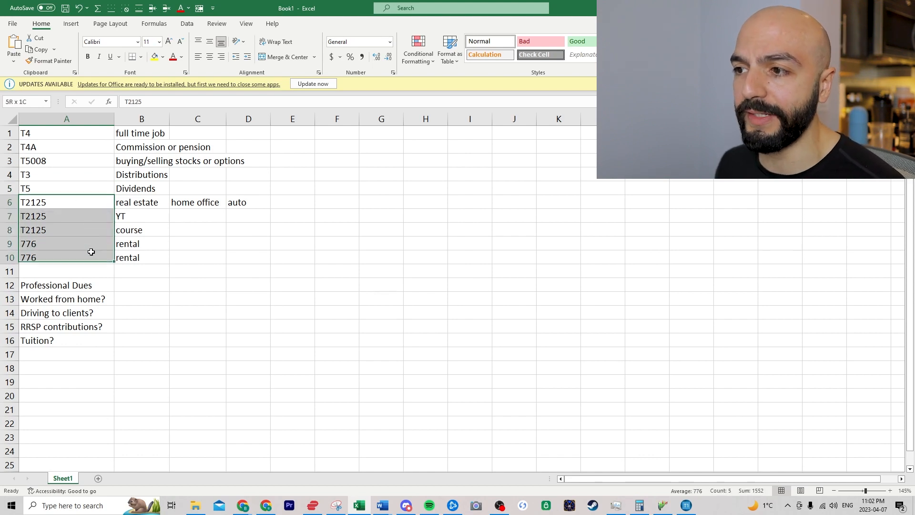
{"action": "left_click", "coordinate": [74, 203]}
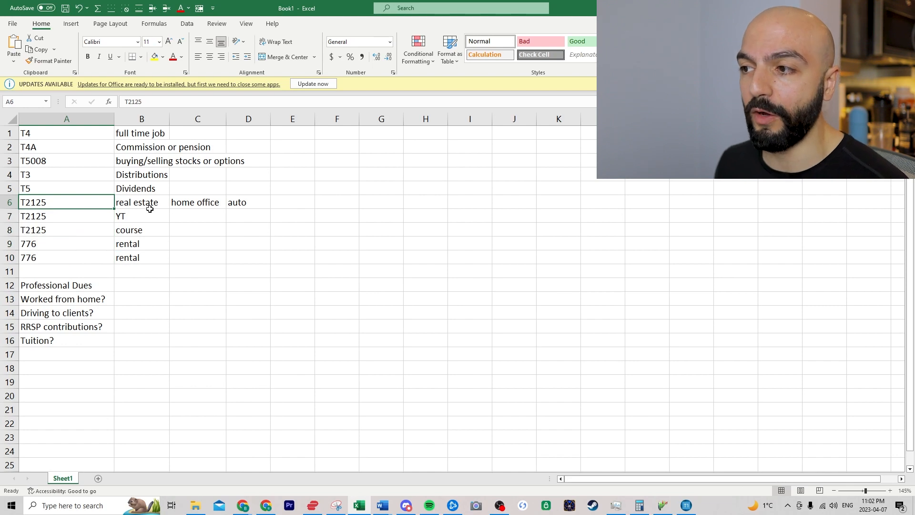
{"action": "left_click", "coordinate": [234, 202]}
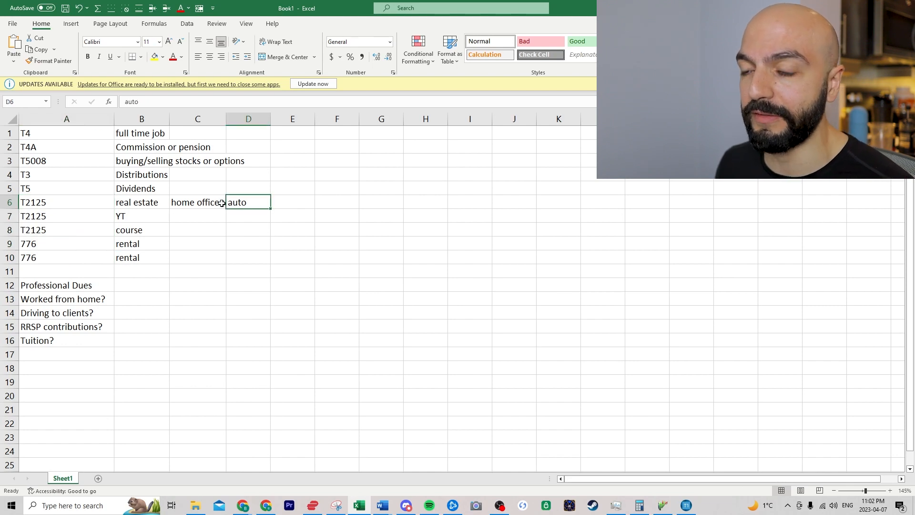
{"action": "left_click", "coordinate": [79, 201]}
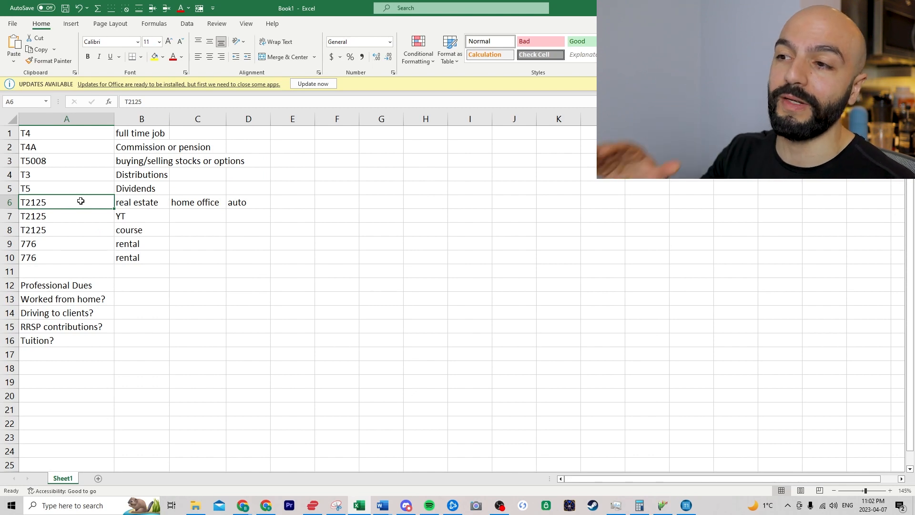
{"action": "left_click_drag", "start_coordinate": [102, 217], "coordinate": [123, 217]}
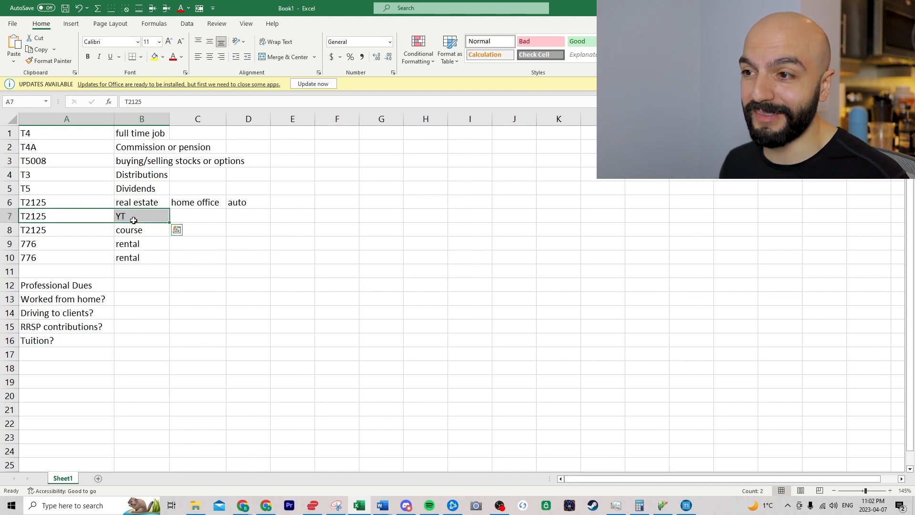
{"action": "left_click", "coordinate": [87, 215]}
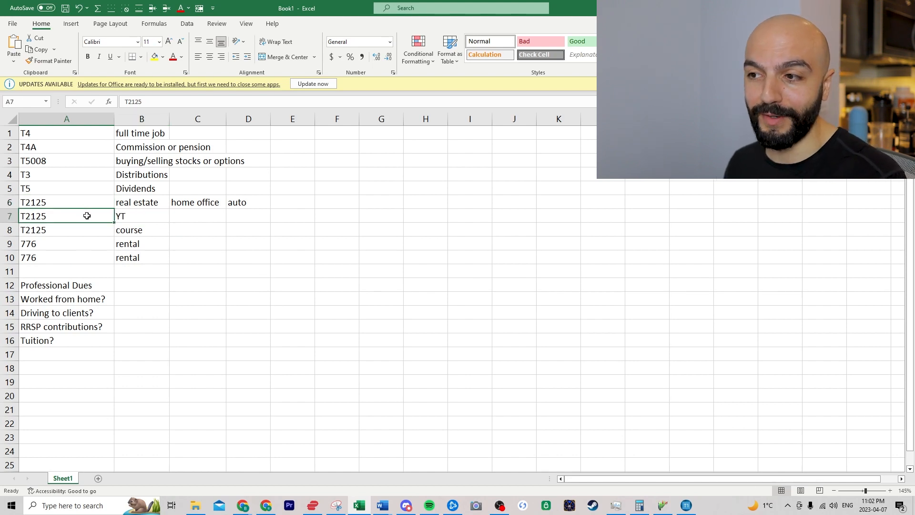
{"action": "left_click", "coordinate": [83, 243]}
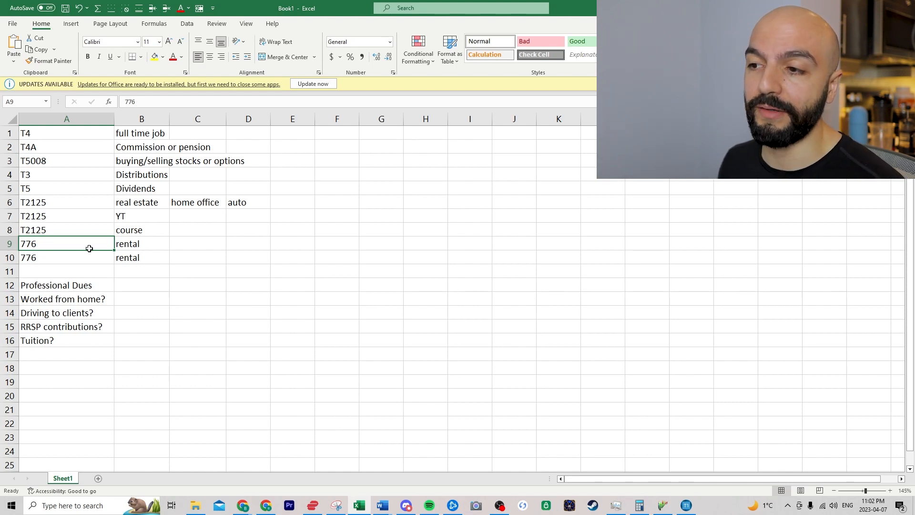
{"action": "left_click", "coordinate": [84, 286]}
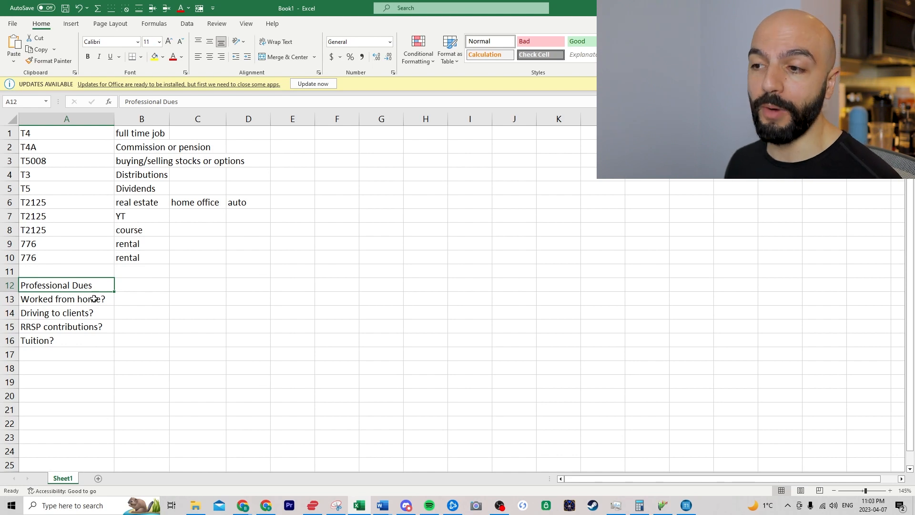
- Go through the Worked from home, Driving to clients, RRSP contributions and Tuition deduction questions
{"action": "left_click", "coordinate": [98, 296]}
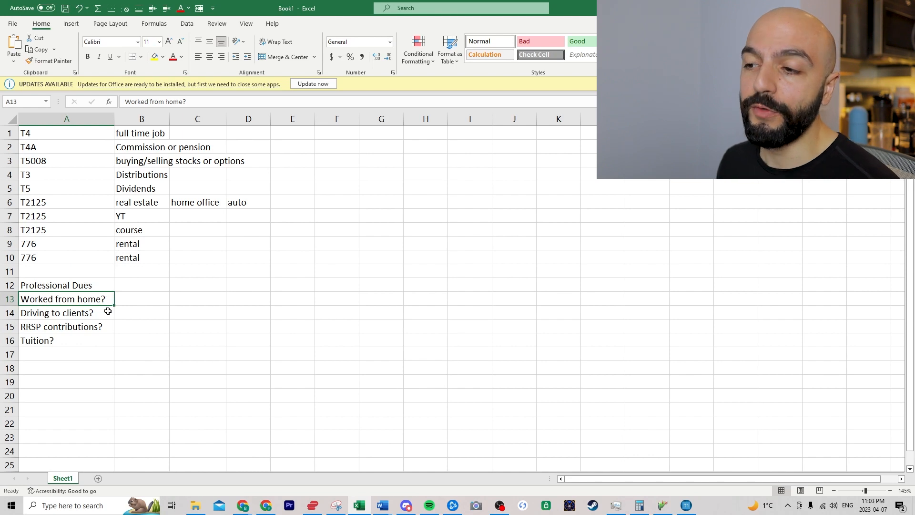
{"action": "left_click", "coordinate": [101, 313]}
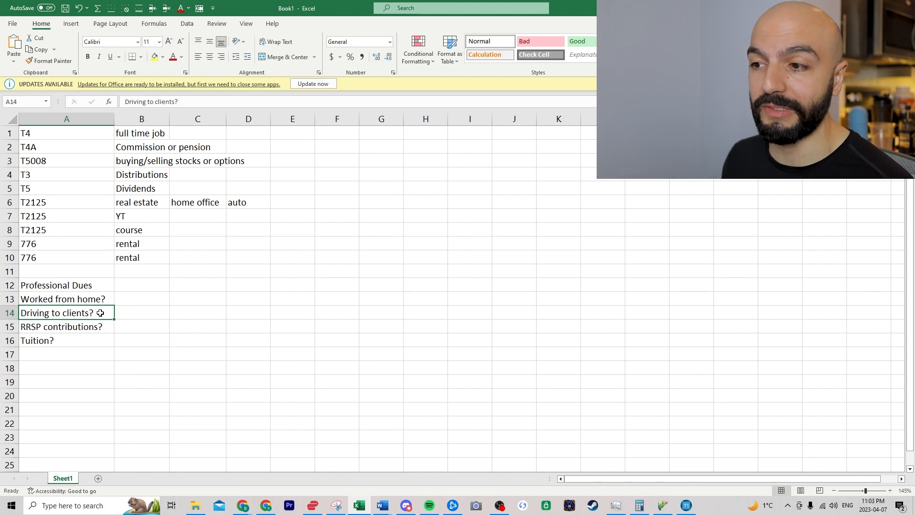
{"action": "left_click", "coordinate": [92, 326]}
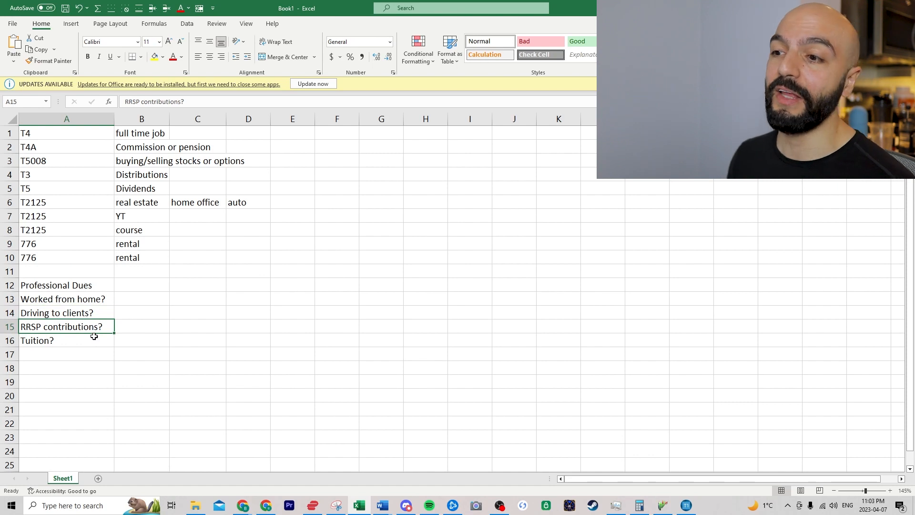
{"action": "left_click", "coordinate": [94, 341]}
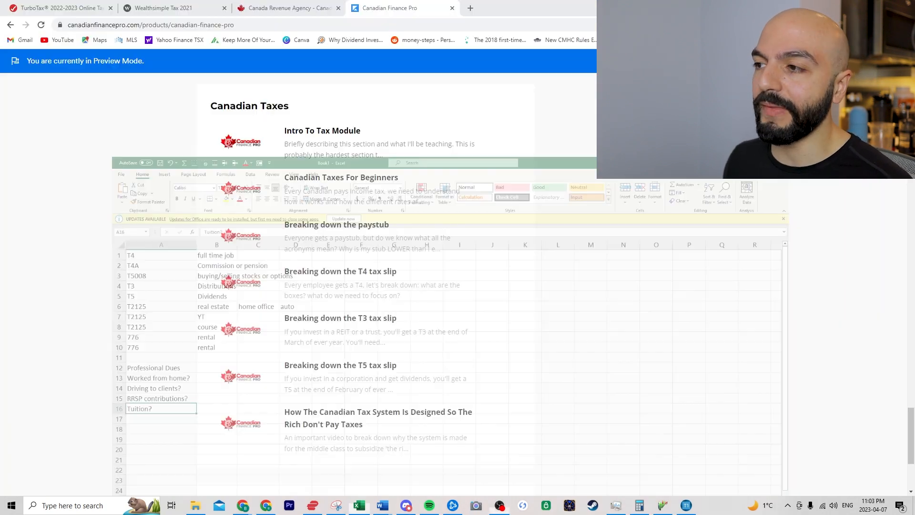
- On the TurboTax pricing page, show the plans that include expert help
{"action": "left_click", "coordinate": [58, 6]}
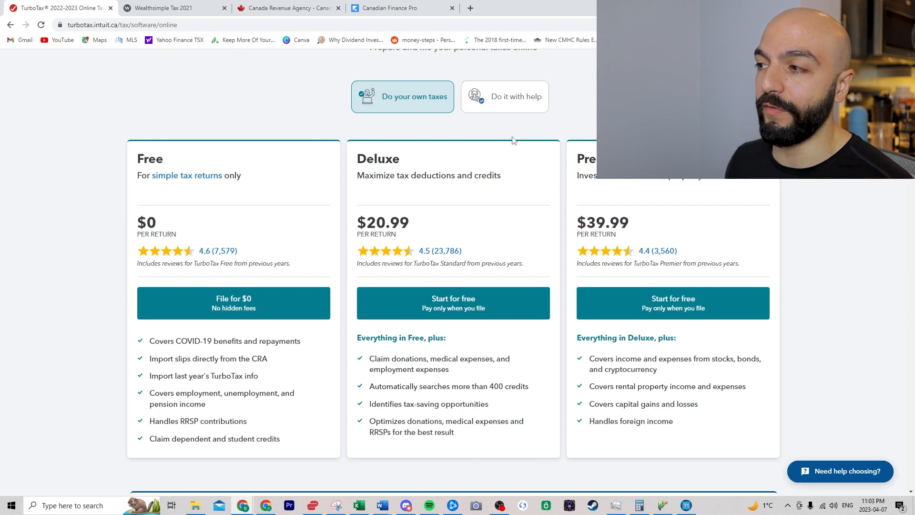
{"action": "left_click", "coordinate": [498, 106]}
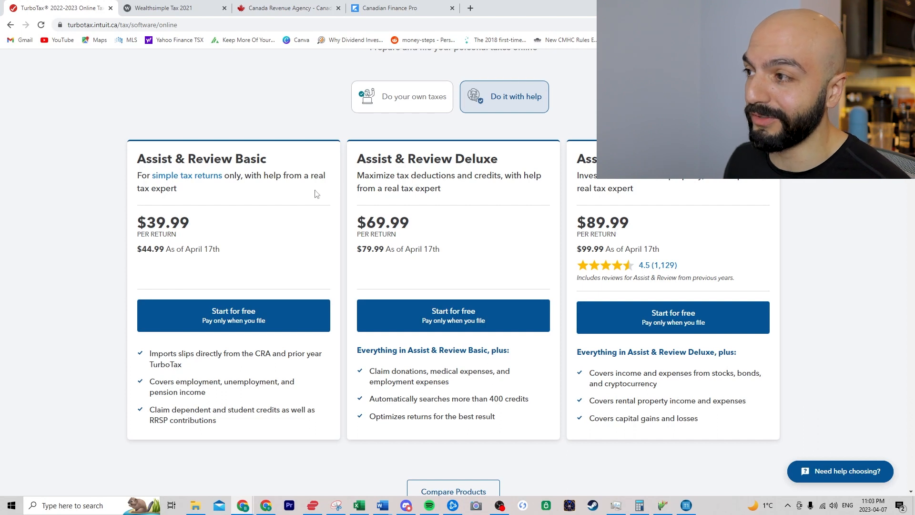
{"action": "scroll", "coordinate": [309, 193], "scroll_direction": "up", "scroll_amount": 3}
- Open the TurboTax Self-Employed pricing page showing the $49.99, $109.99 and $249.99 plans
{"action": "left_click", "coordinate": [281, 108]}
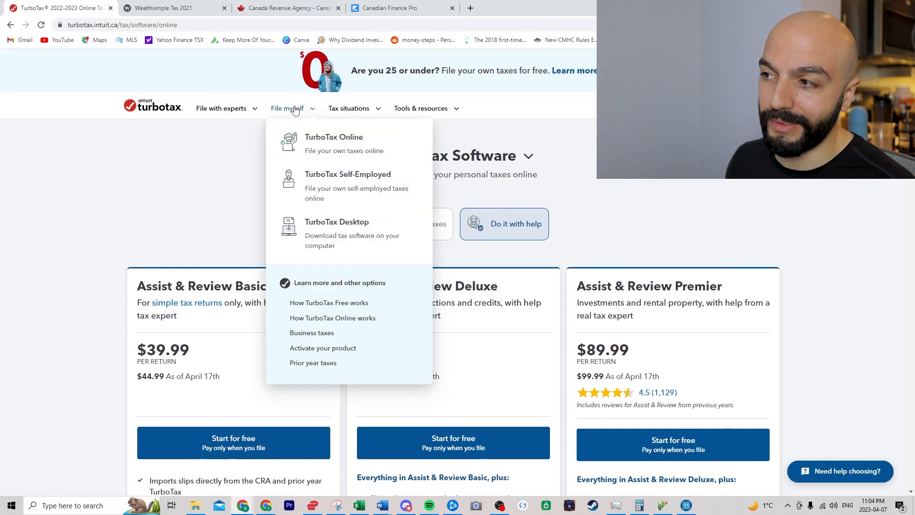
{"action": "left_click", "coordinate": [330, 179]}
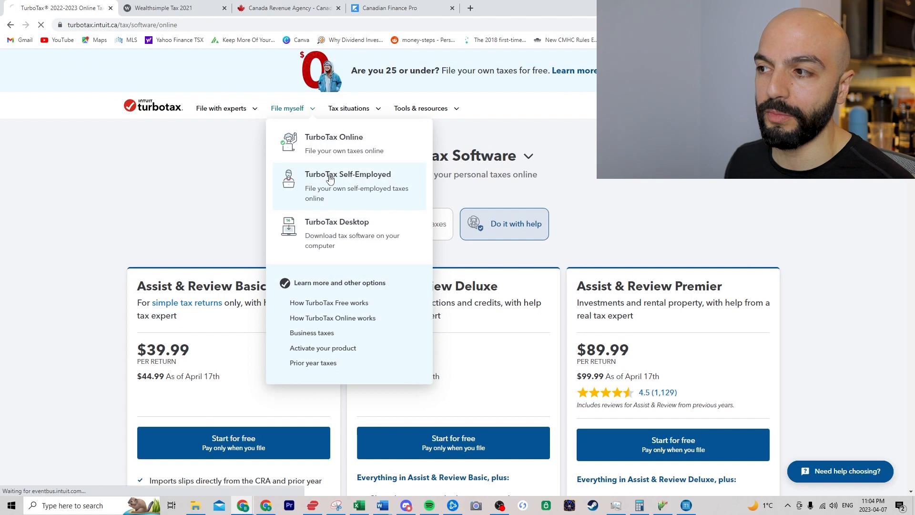
{"action": "scroll", "coordinate": [156, 229], "scroll_direction": "down", "scroll_amount": 2}
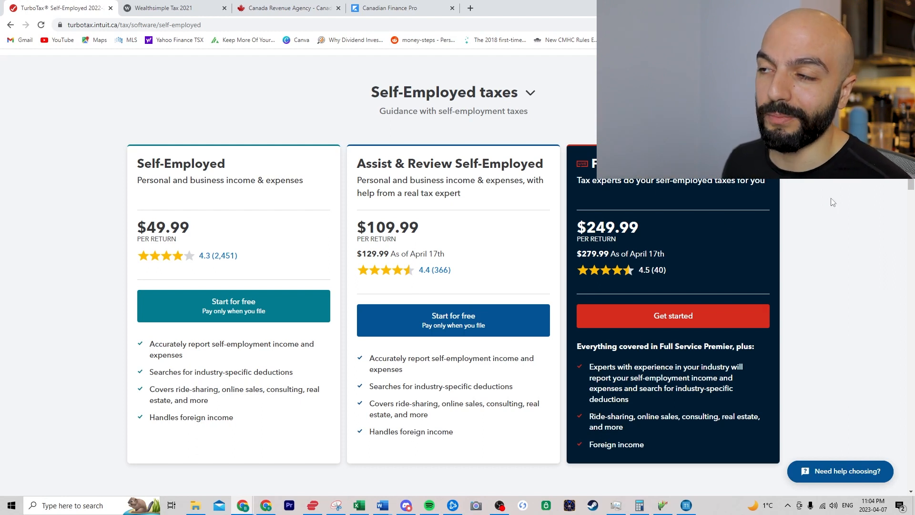
{"action": "scroll", "coordinate": [317, 168], "scroll_direction": "up", "scroll_amount": 2}
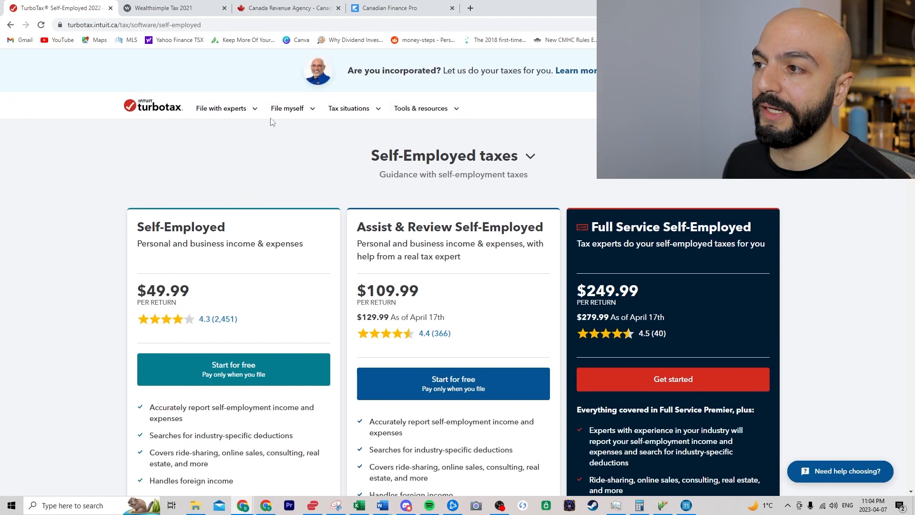
- Return to the TurboTax Online plan, start signing up with File for $0, then go to the CRA page
{"action": "mouse_move", "coordinate": [289, 113]}
{"action": "left_click", "coordinate": [308, 141]}
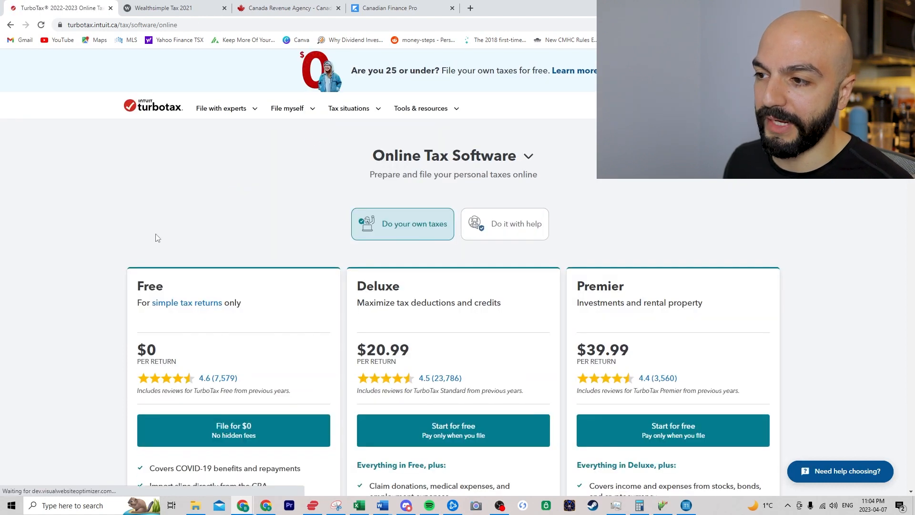
{"action": "scroll", "coordinate": [158, 238], "scroll_direction": "down", "scroll_amount": 1}
{"action": "left_click", "coordinate": [237, 379]}
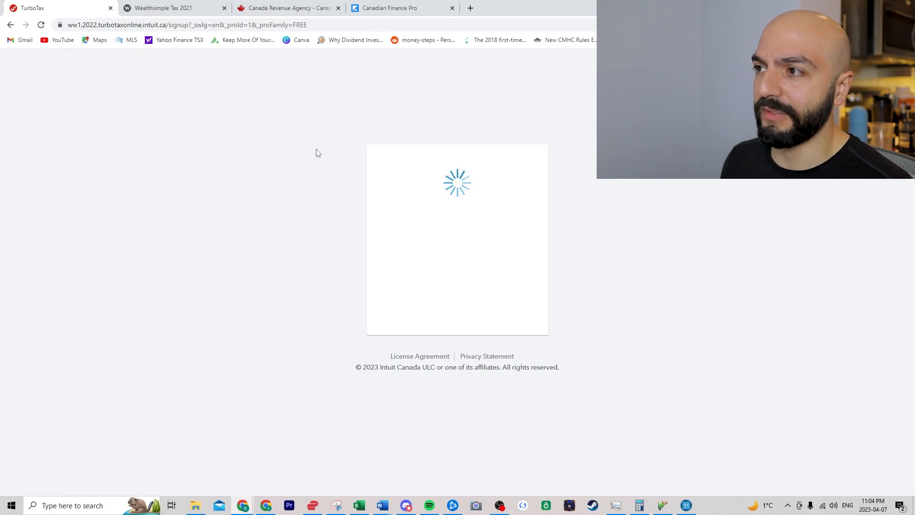
{"action": "left_click", "coordinate": [291, 8]}
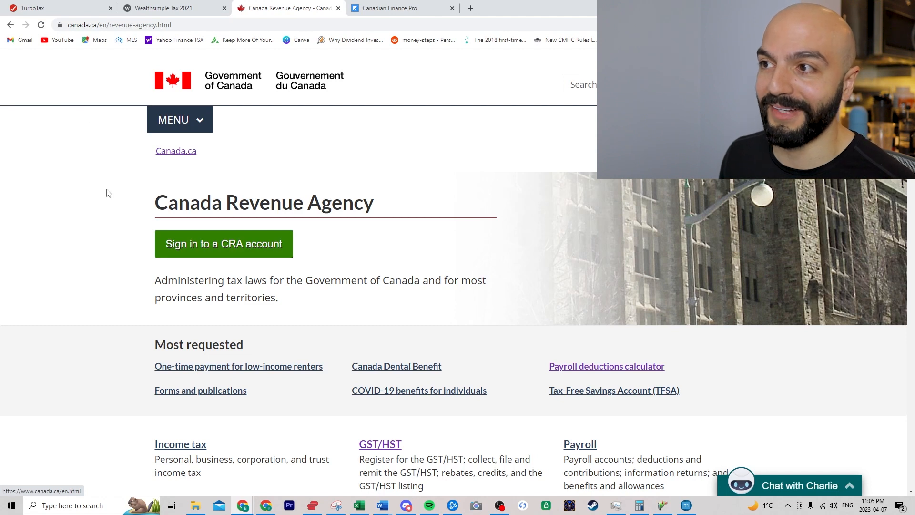
- Go through Sign in to a CRA account and My Account to log in via CRA sign in
{"action": "left_click", "coordinate": [213, 245]}
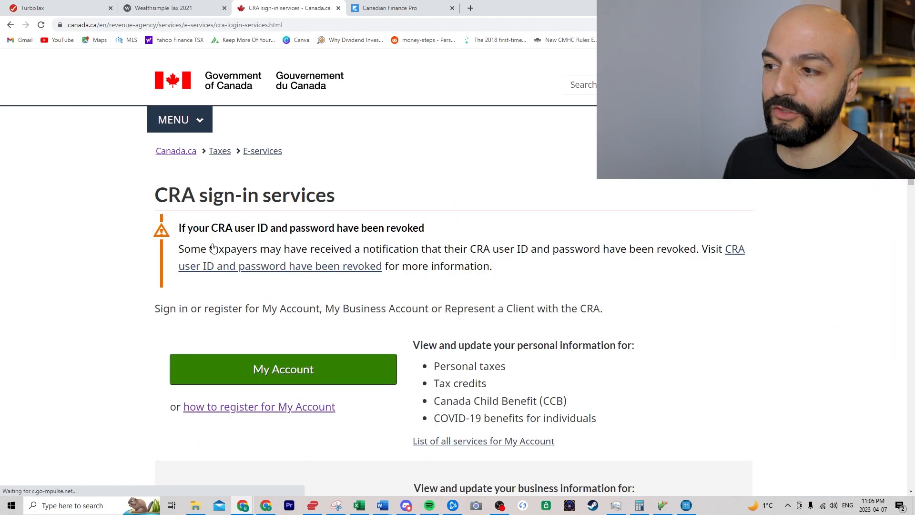
{"action": "left_click", "coordinate": [278, 370]}
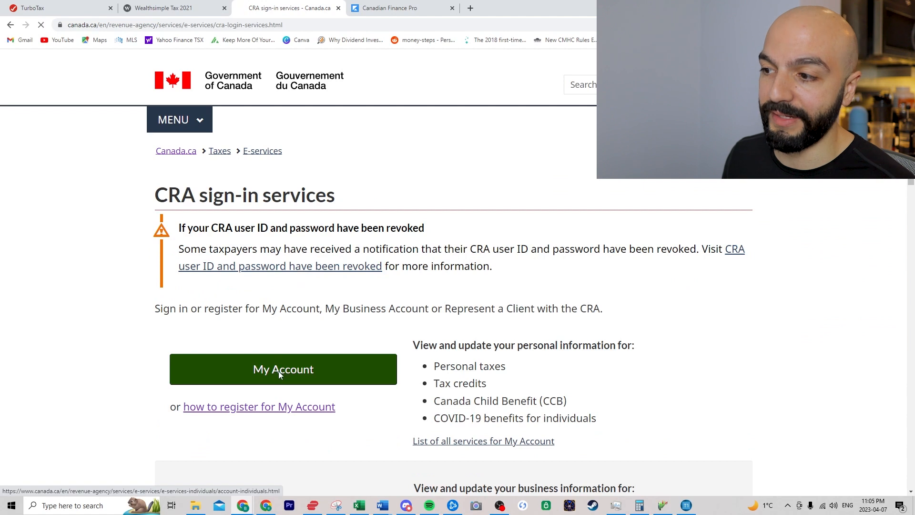
{"action": "scroll", "coordinate": [256, 319], "scroll_direction": "down", "scroll_amount": 15}
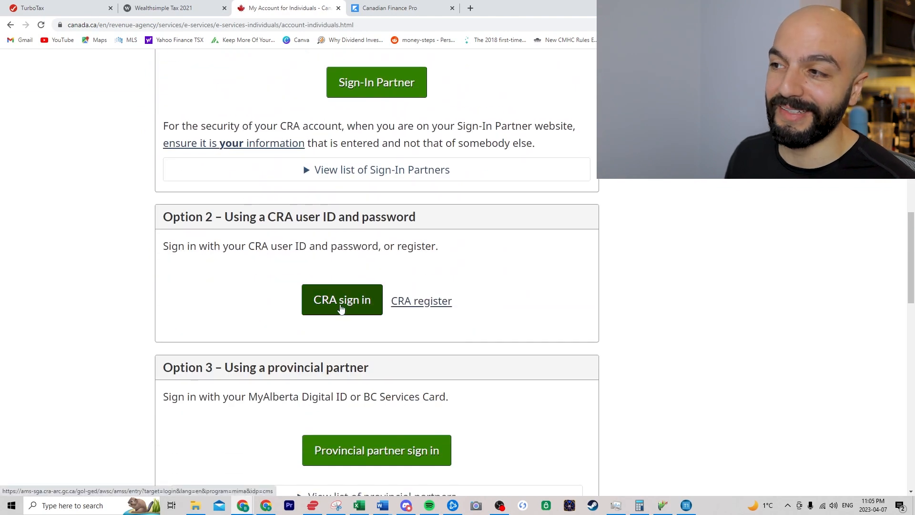
{"action": "left_click", "coordinate": [341, 305]}
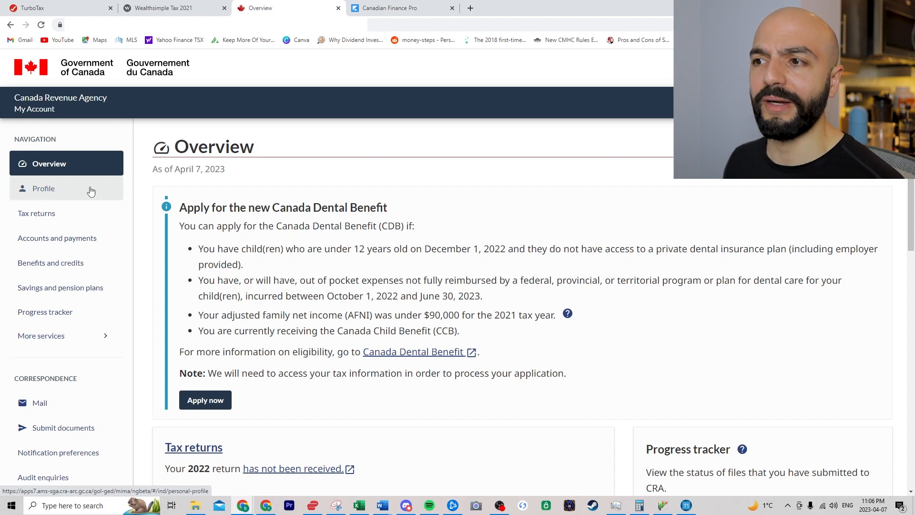
{"action": "left_click", "coordinate": [67, 243]}
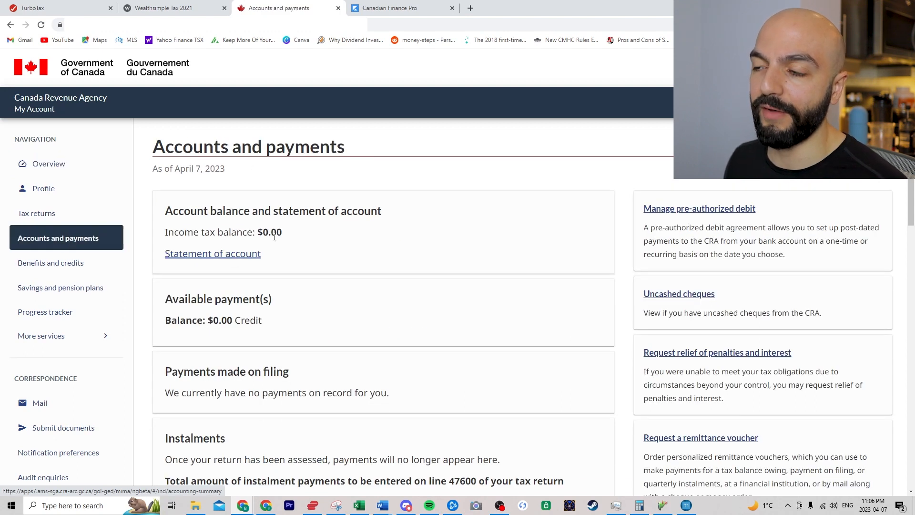
{"action": "scroll", "coordinate": [358, 289], "scroll_direction": "down", "scroll_amount": 3}
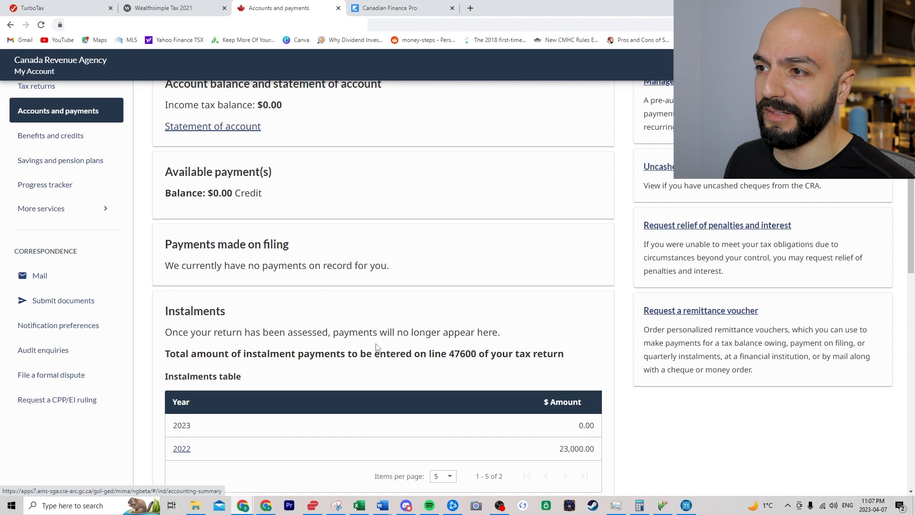
{"action": "scroll", "coordinate": [358, 289], "scroll_direction": "up", "scroll_amount": 3}
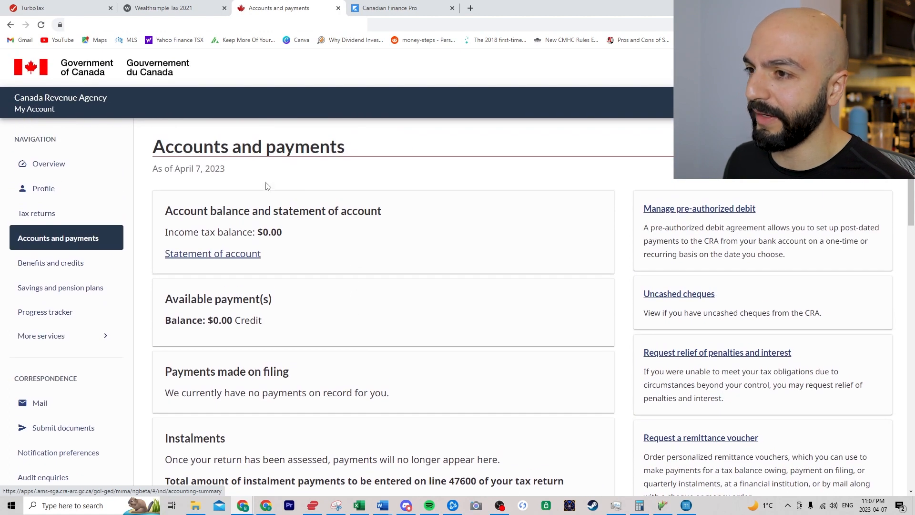
{"action": "left_click", "coordinate": [91, 162]}
{"action": "scroll", "coordinate": [656, 362], "scroll_direction": "down", "scroll_amount": 1}
{"action": "scroll", "coordinate": [646, 329], "scroll_direction": "down", "scroll_amount": 3}
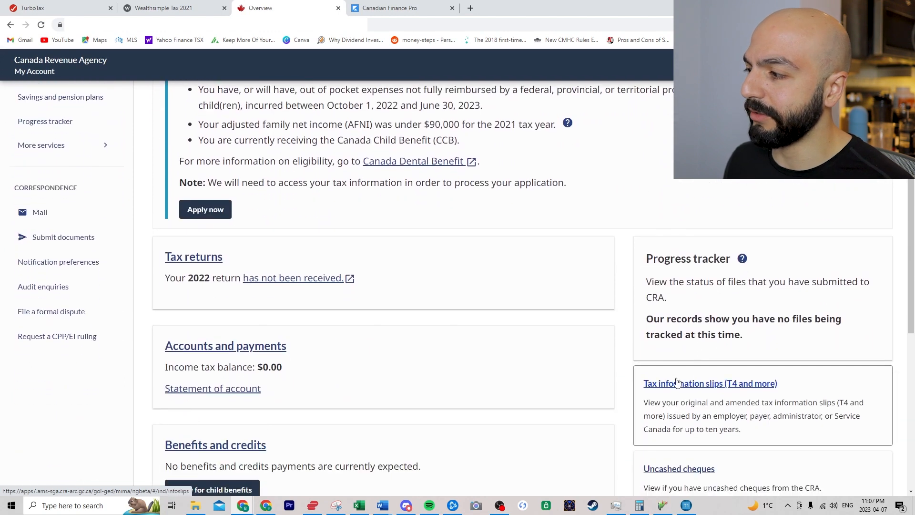
{"action": "left_click", "coordinate": [712, 384]}
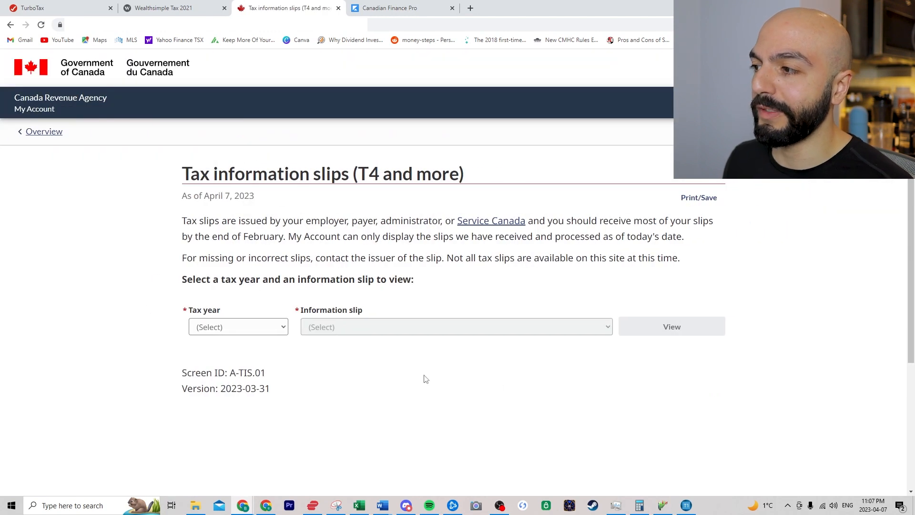
- Show the 2022 T5008 tax information slips and scroll through the list
{"action": "left_click", "coordinate": [264, 328]}
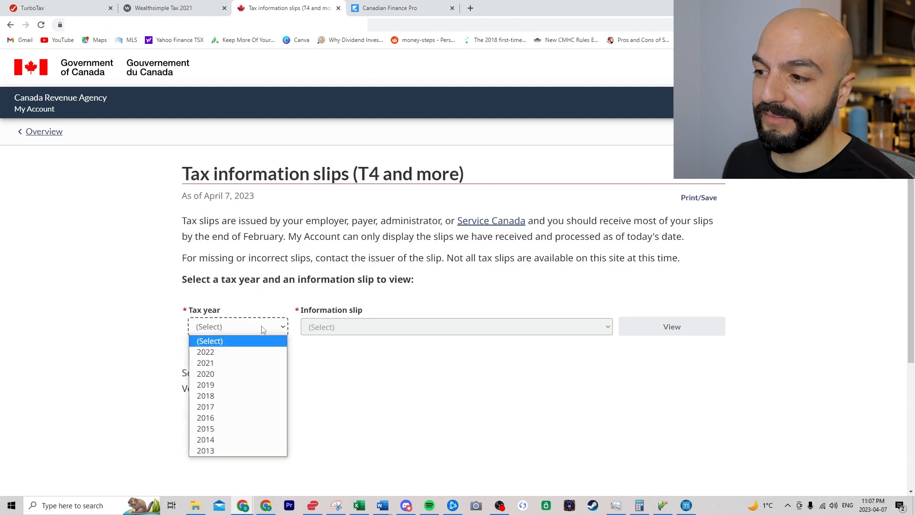
{"action": "left_click", "coordinate": [251, 358]}
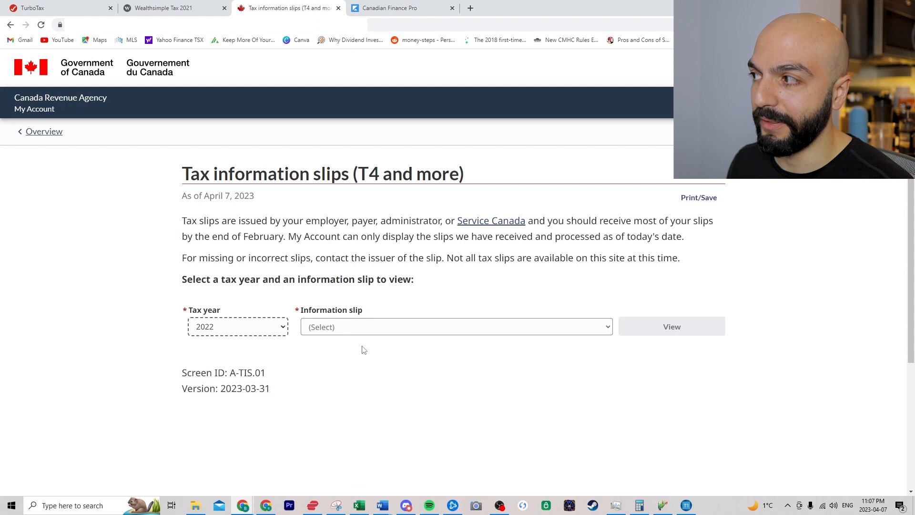
{"action": "left_click", "coordinate": [374, 328]}
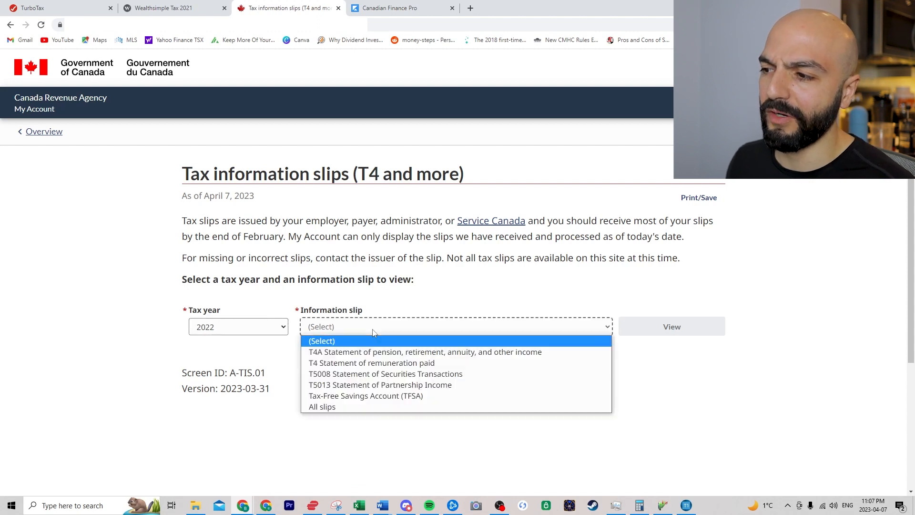
{"action": "left_click", "coordinate": [361, 375]}
{"action": "left_click", "coordinate": [684, 332]}
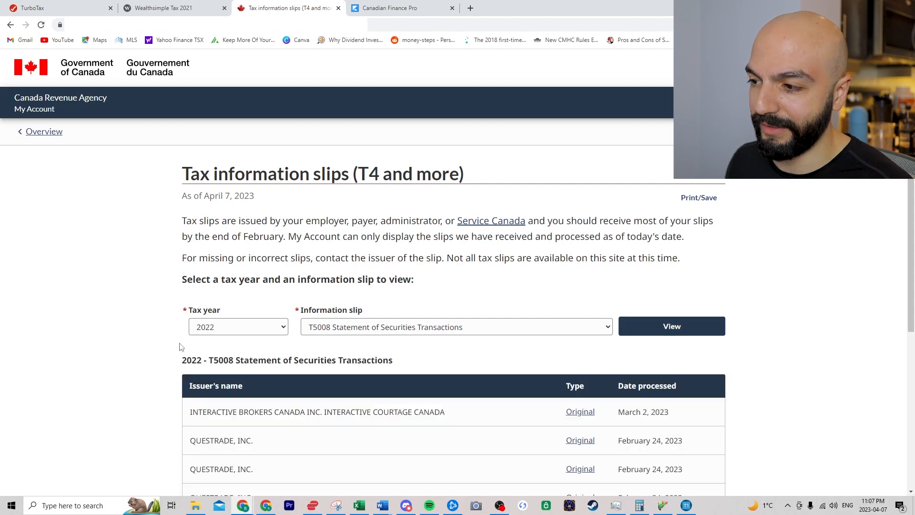
{"action": "scroll", "coordinate": [113, 362], "scroll_direction": "down", "scroll_amount": 3}
{"action": "scroll", "coordinate": [584, 373], "scroll_direction": "down", "scroll_amount": 2}
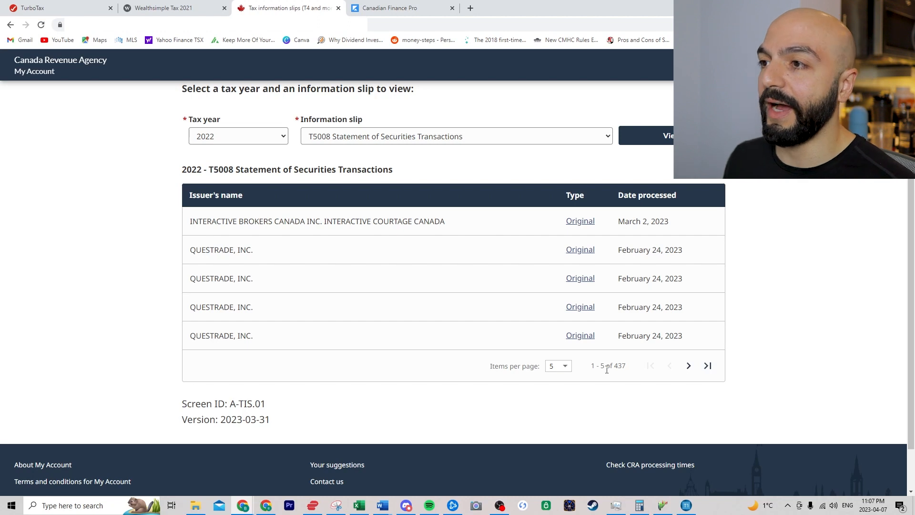
- Glance at the Taxprep window, then move over to the TurboTax browser tab
{"action": "left_click", "coordinate": [687, 506]}
{"action": "left_click", "coordinate": [687, 506]}
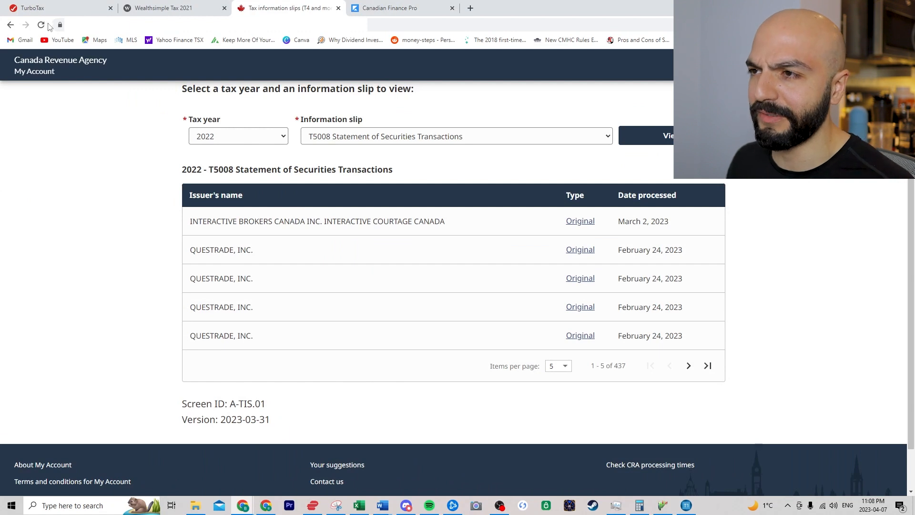
{"action": "left_click", "coordinate": [54, 5]}
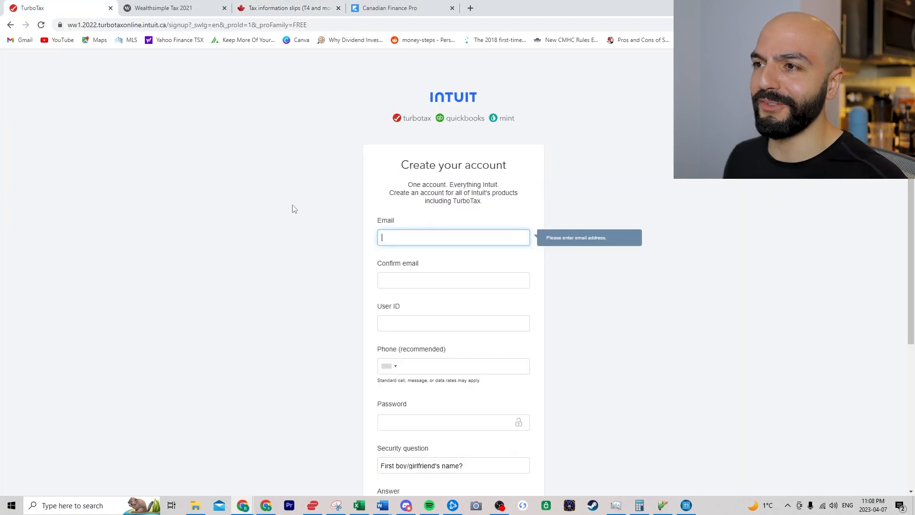
- Answer that this is your first time filing, and highlight the 'You're 25 or under' line in the free-filing screenshot
{"action": "left_click", "coordinate": [426, 236]}
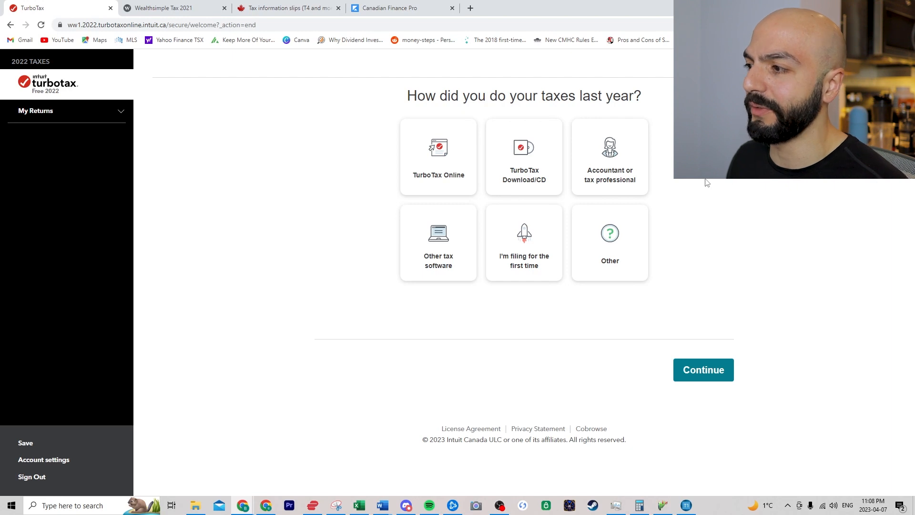
{"action": "left_click", "coordinate": [527, 255]}
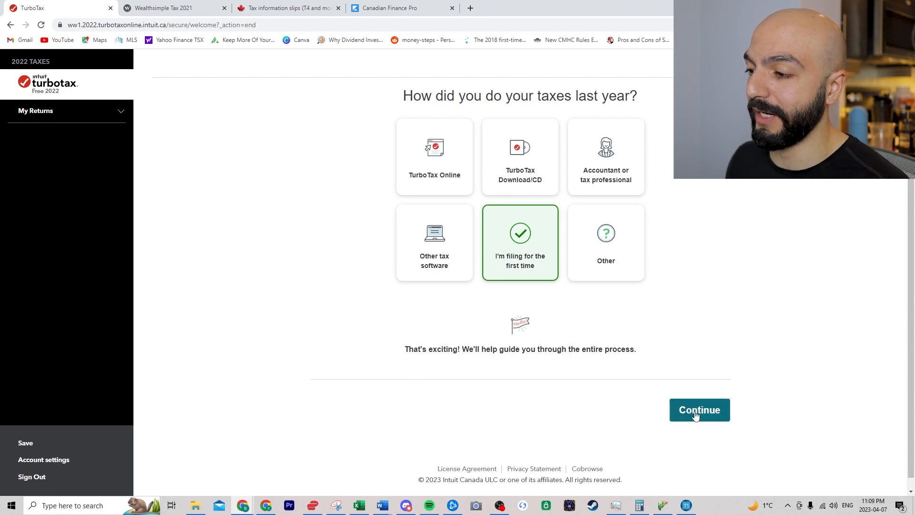
{"action": "left_click", "coordinate": [336, 505]}
{"action": "left_click_drag", "start_coordinate": [329, 317], "coordinate": [443, 316]}
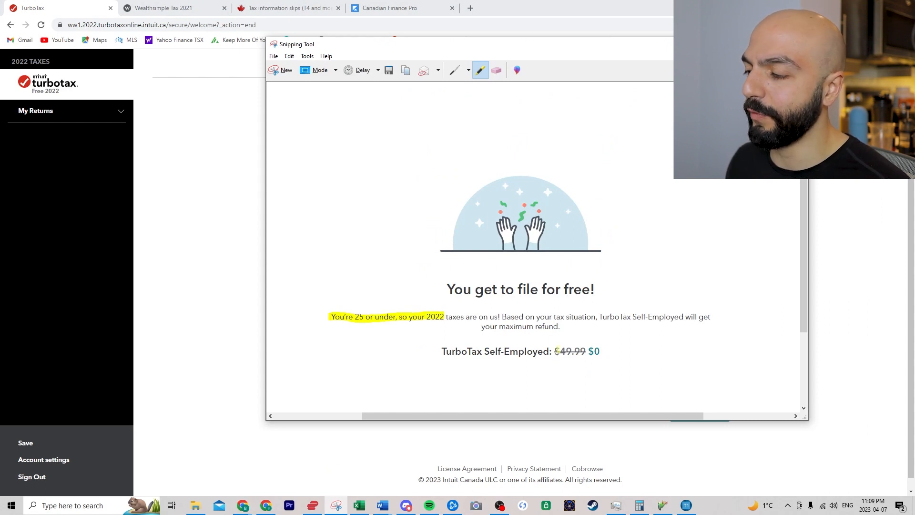
{"action": "left_click", "coordinate": [222, 271]}
- Prepare the return for Myself and enter your first and last name
{"action": "left_click", "coordinate": [701, 409]}
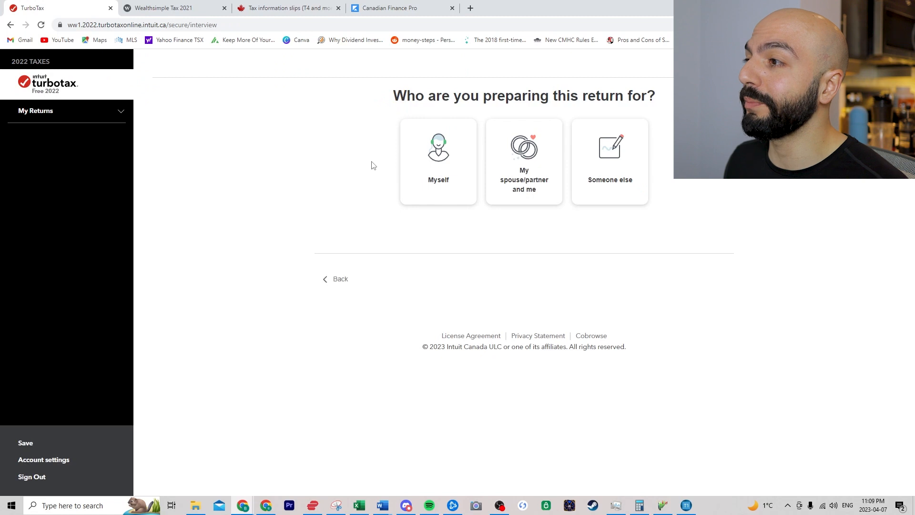
{"action": "left_click", "coordinate": [412, 177]}
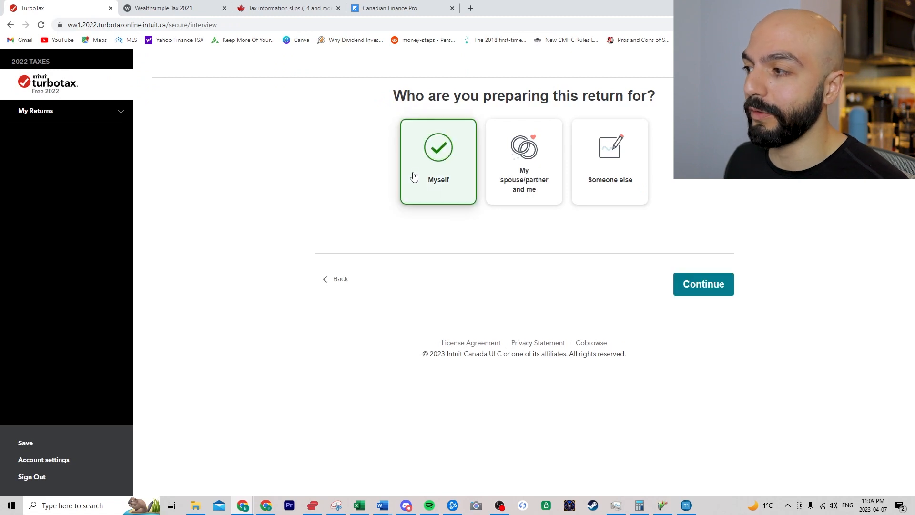
{"action": "left_click", "coordinate": [719, 284]}
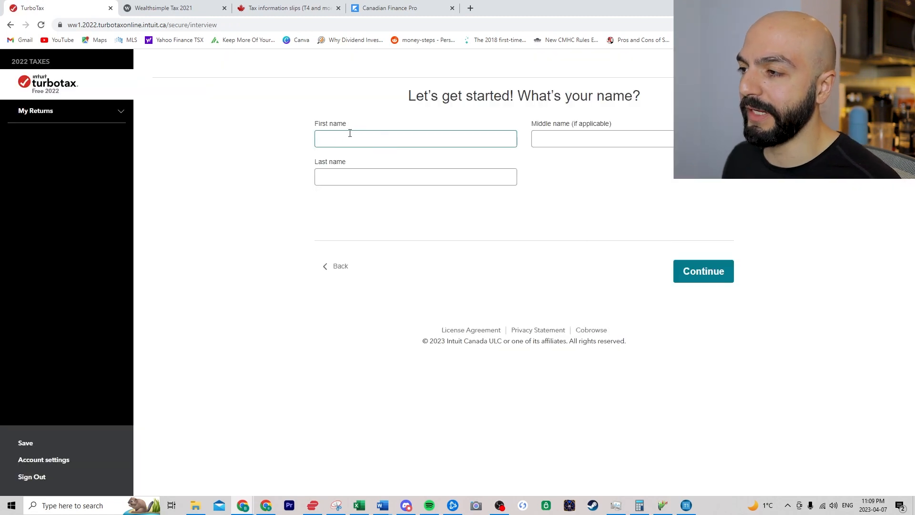
{"action": "left_click", "coordinate": [339, 138]}
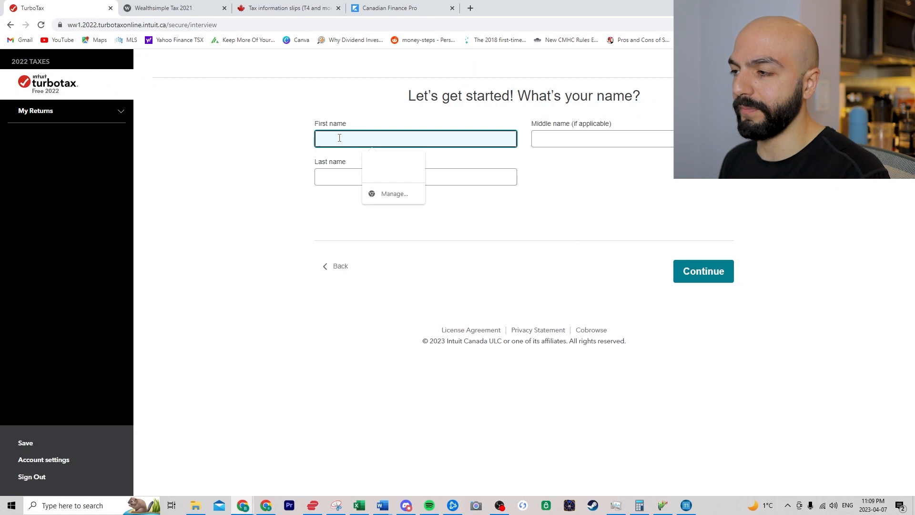
{"action": "type", "text": "BZ"}
{"action": "key", "text": "Tab"}
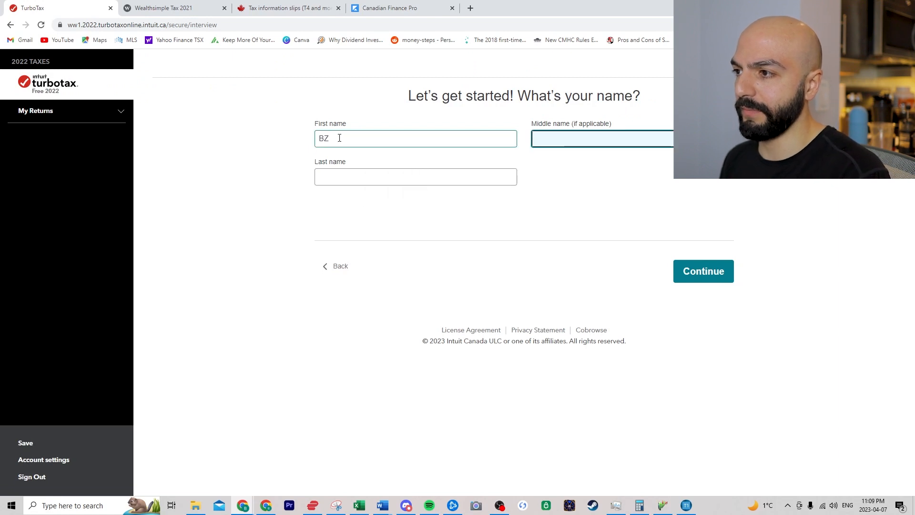
{"action": "key", "text": "Tab"}
{"action": "type", "text": "BZ"}
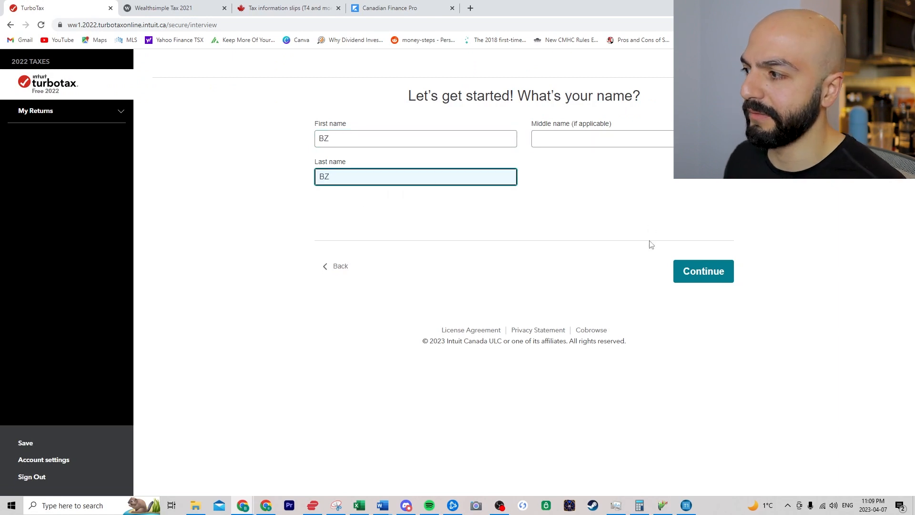
{"action": "left_click", "coordinate": [691, 268]}
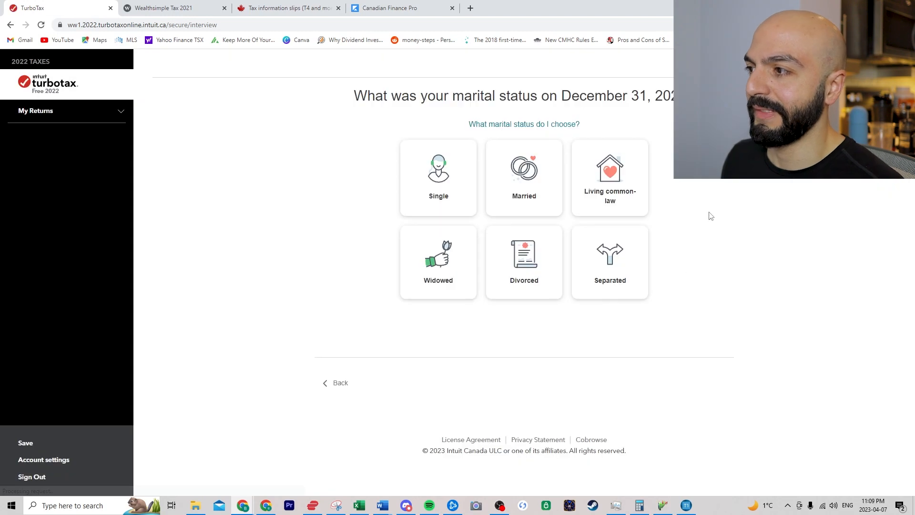
- Set marital status to Married, not married in 2022, and filing separately from the spouse
{"action": "left_click", "coordinate": [530, 180]}
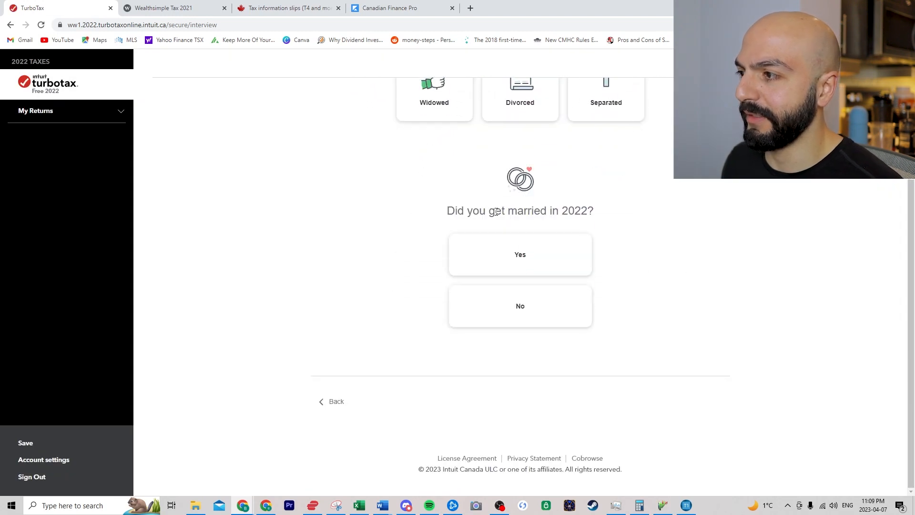
{"action": "left_click", "coordinate": [530, 301]}
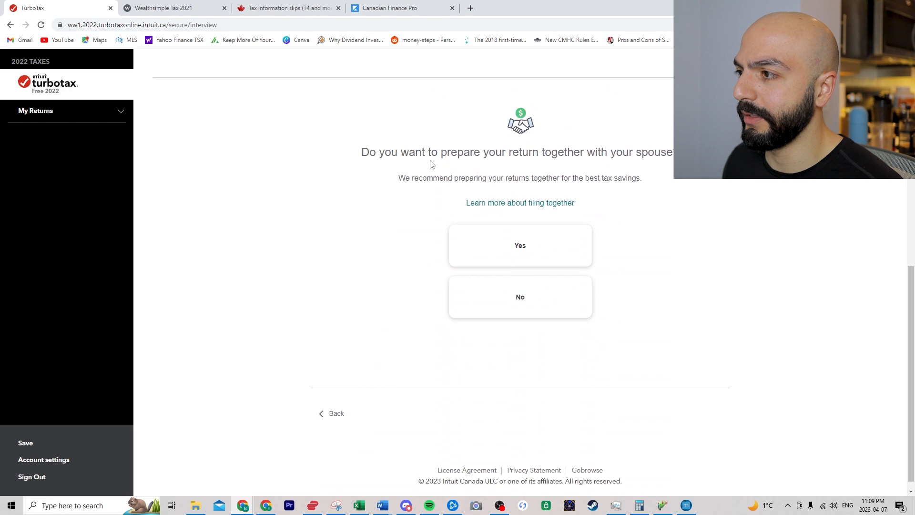
{"action": "left_click", "coordinate": [523, 299]}
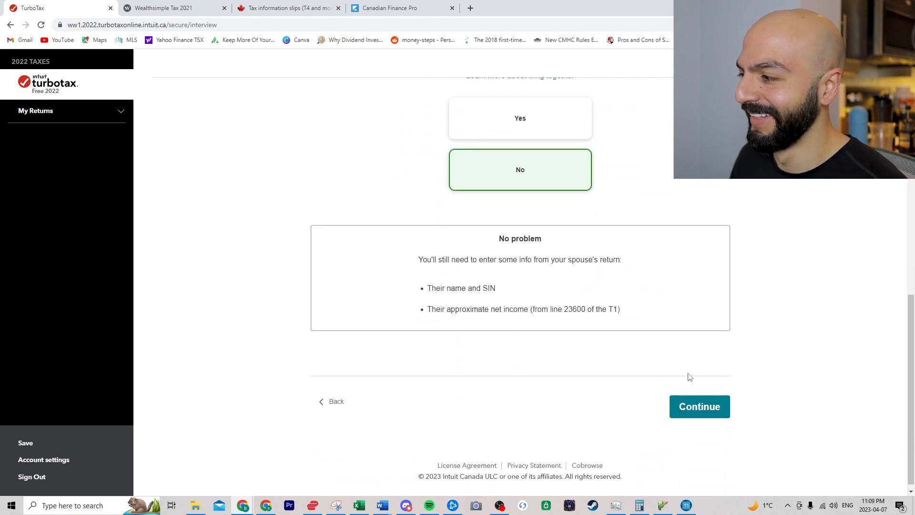
{"action": "left_click", "coordinate": [695, 402]}
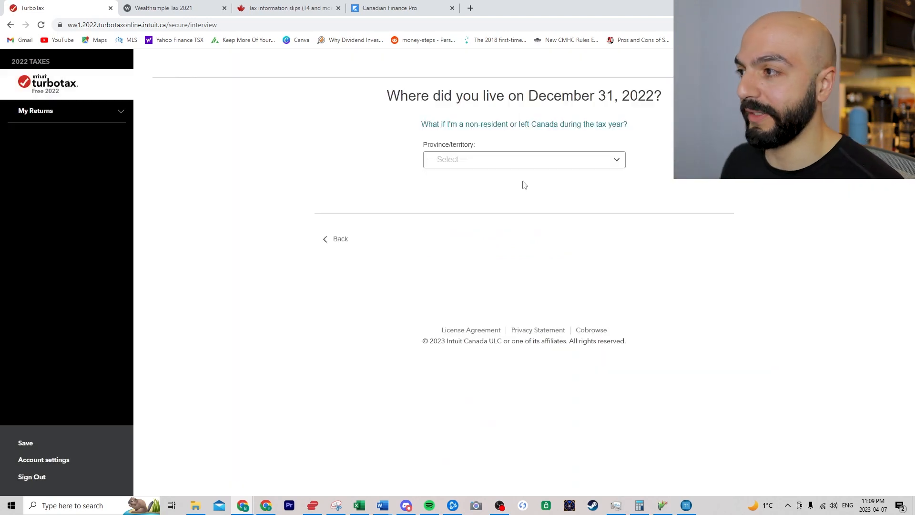
- Set Ontario as the province of residence with no moves between provinces or out of Canada
{"action": "left_click", "coordinate": [478, 162]}
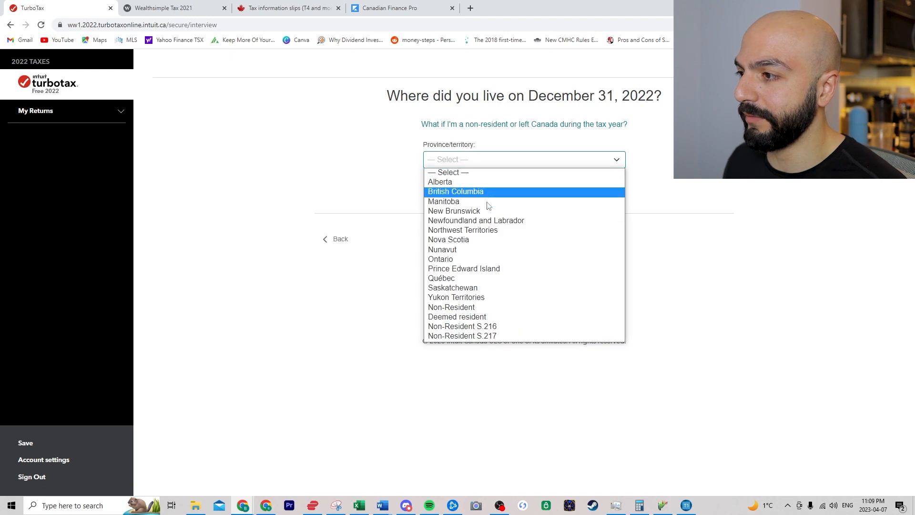
{"action": "left_click", "coordinate": [478, 263]}
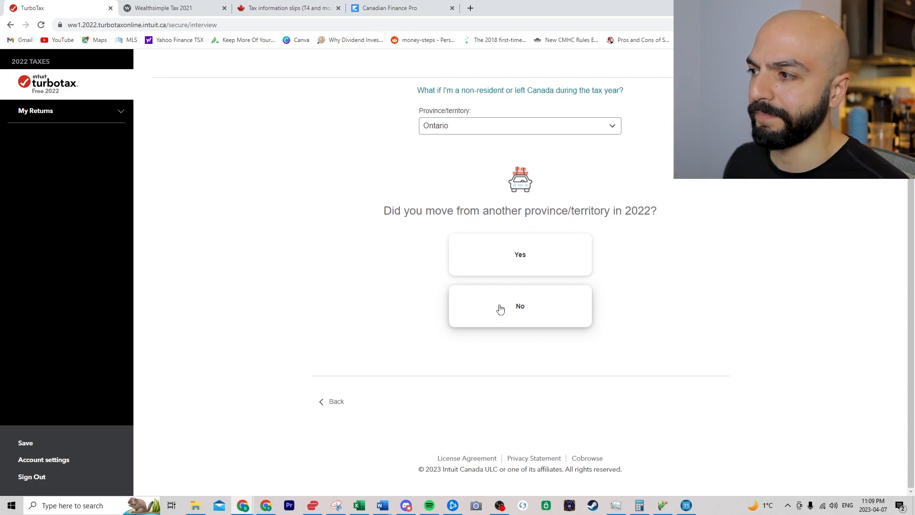
{"action": "left_click", "coordinate": [500, 309]}
{"action": "left_click", "coordinate": [700, 407]}
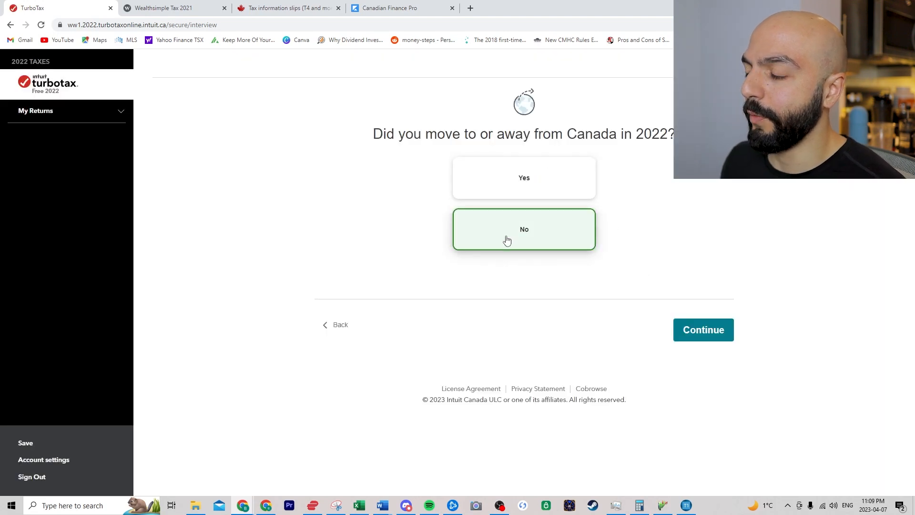
{"action": "left_click", "coordinate": [710, 329]}
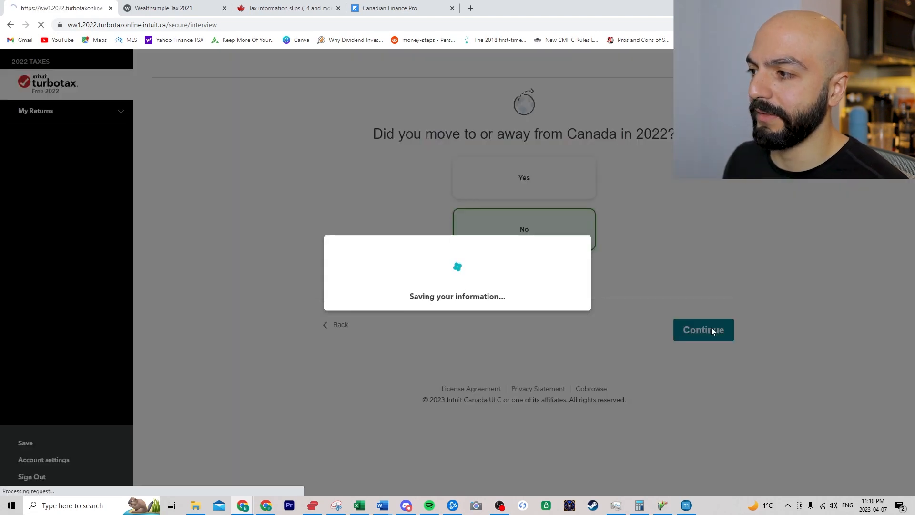
- Confirm Canadian citizenship and answer No to Elections Canada, organ donation, Indian Act and prior-year returns
{"action": "left_click", "coordinate": [512, 191]}
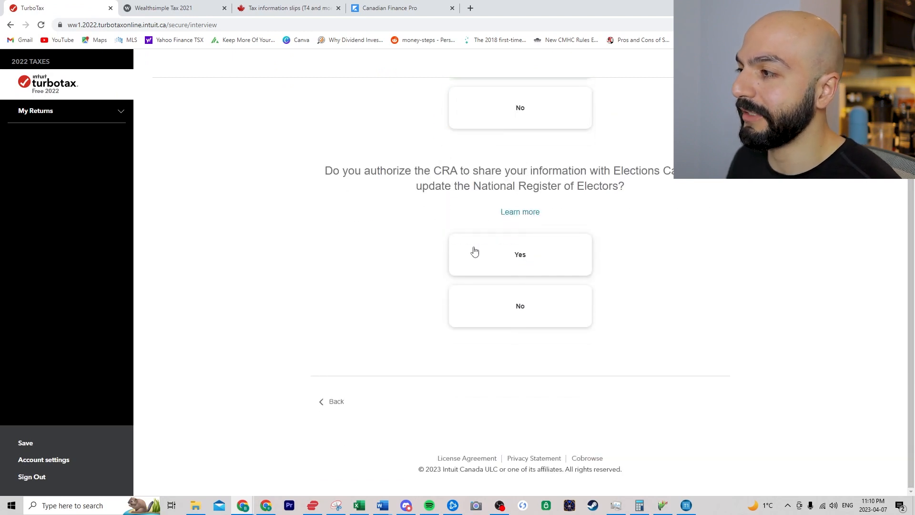
{"action": "left_click", "coordinate": [508, 310]}
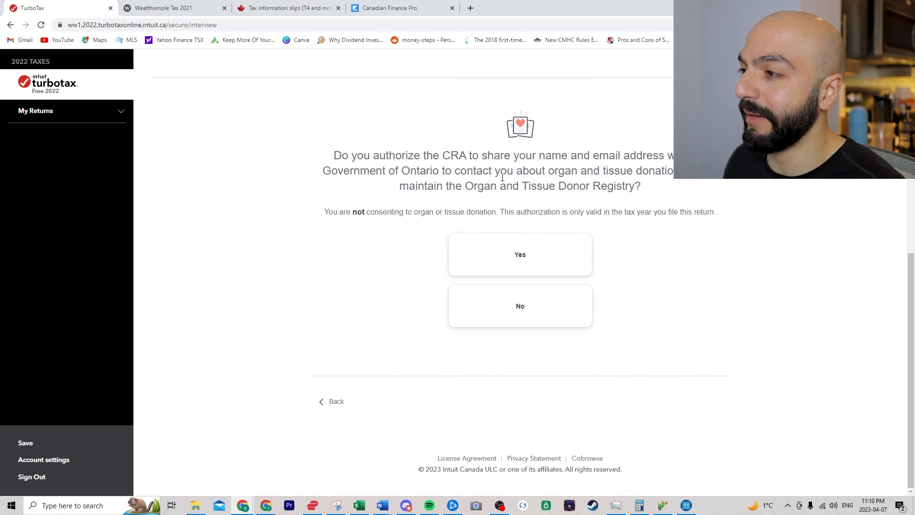
{"action": "left_click", "coordinate": [522, 312]}
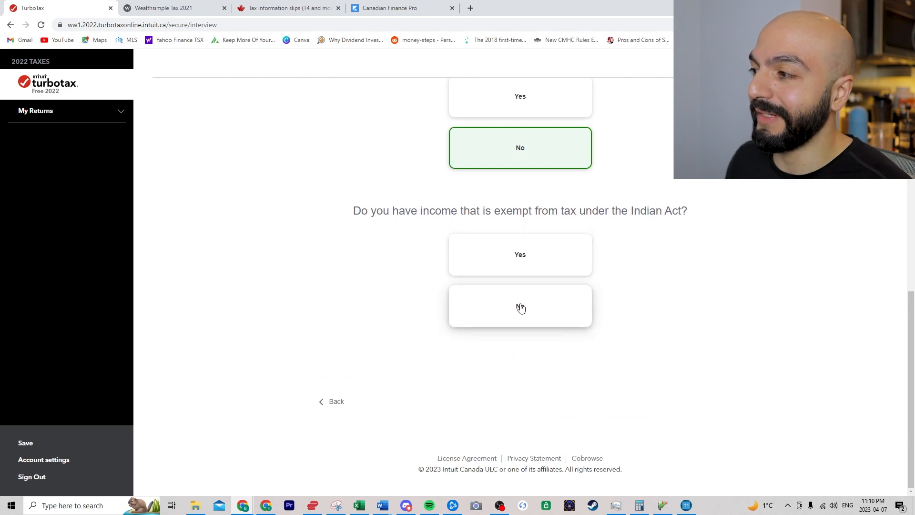
{"action": "left_click", "coordinate": [523, 308]}
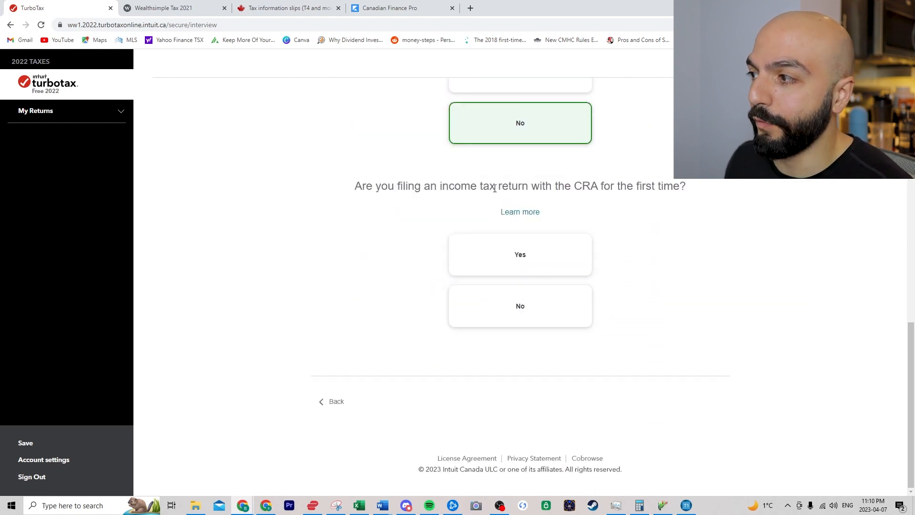
{"action": "left_click", "coordinate": [524, 254]}
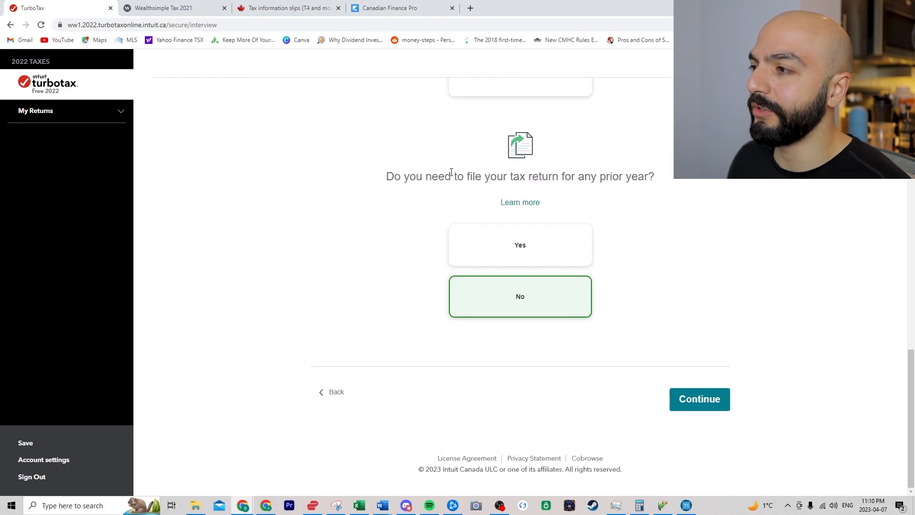
{"action": "left_click", "coordinate": [566, 238]}
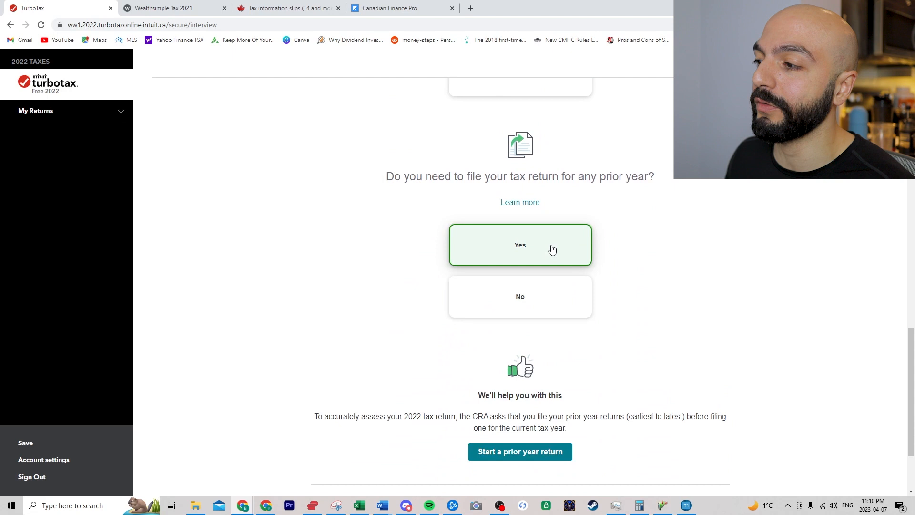
{"action": "left_click", "coordinate": [522, 188]}
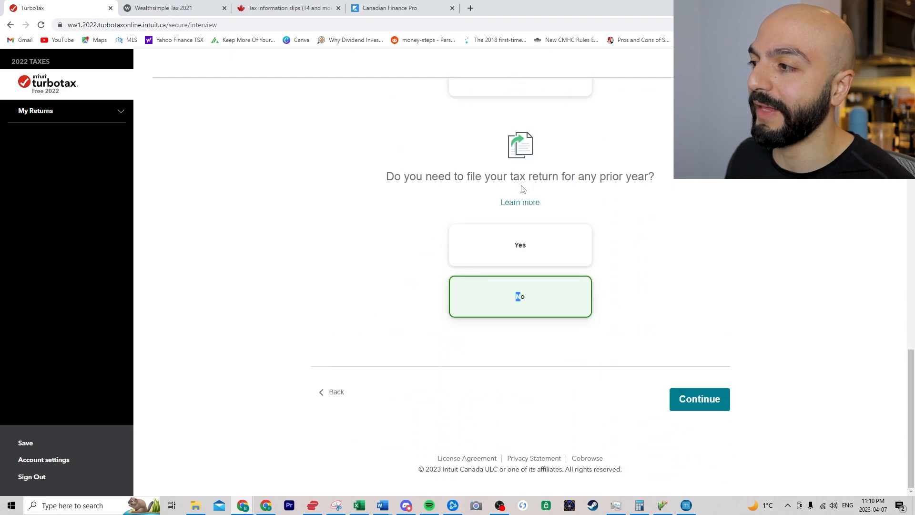
{"action": "left_click", "coordinate": [530, 252]}
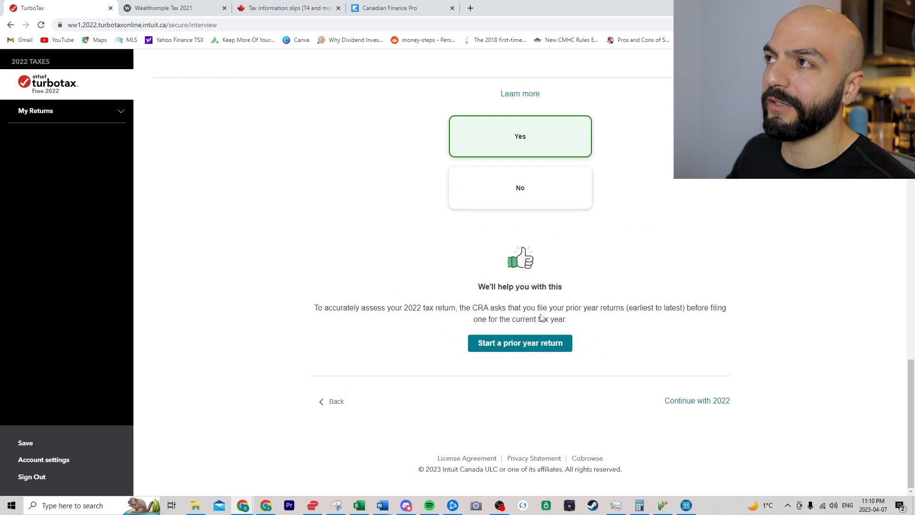
{"action": "left_click", "coordinate": [500, 171]}
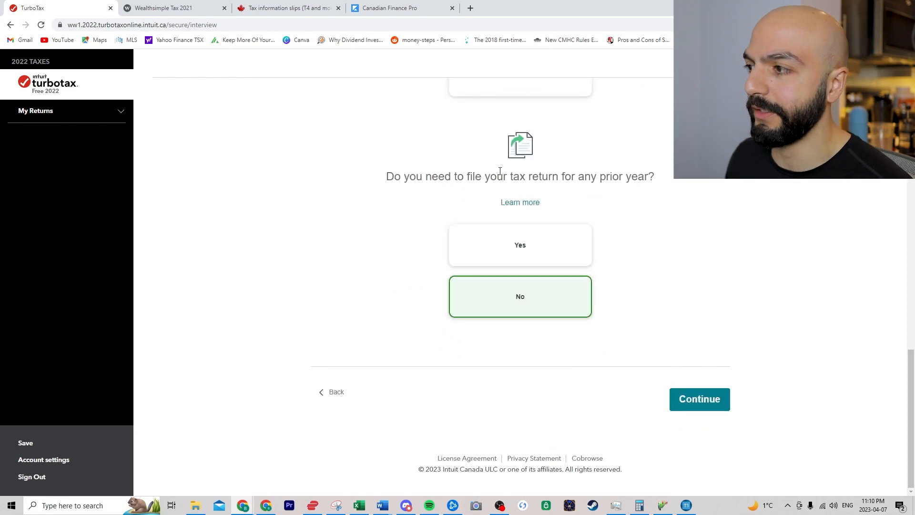
{"action": "left_click", "coordinate": [700, 397]}
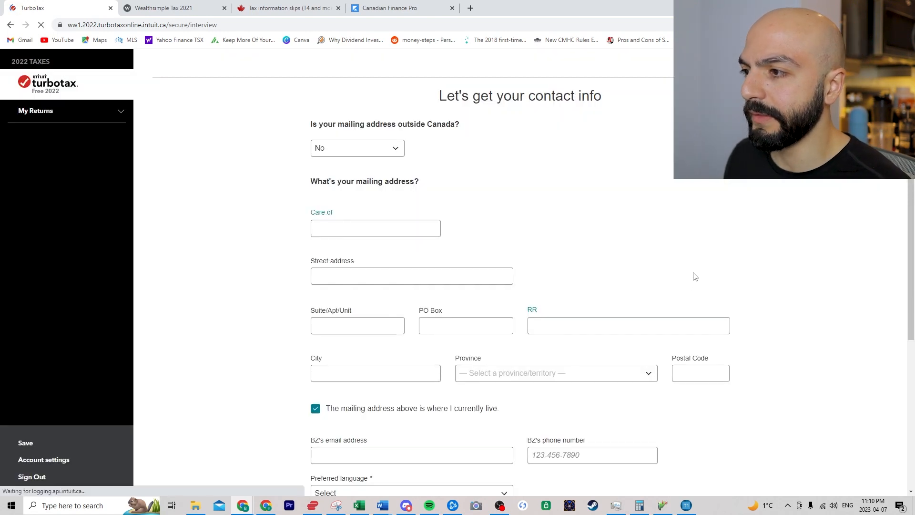
- Enter the mailing street address, city, Ontario as province, and postal code
{"action": "left_click", "coordinate": [357, 225]}
{"action": "left_click", "coordinate": [347, 272]}
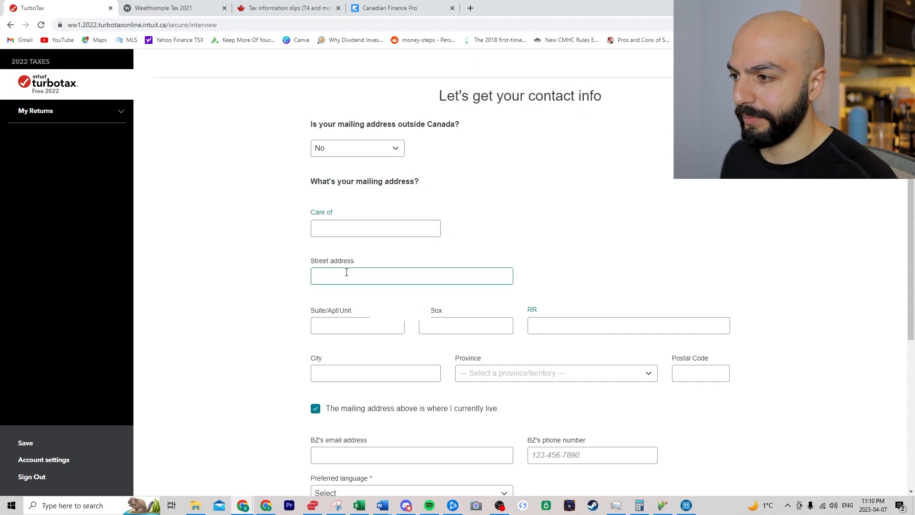
{"action": "type", "text": "123"}
{"action": "key", "text": "Tab"}
{"action": "left_click", "coordinate": [458, 327]}
{"action": "left_click", "coordinate": [403, 279]}
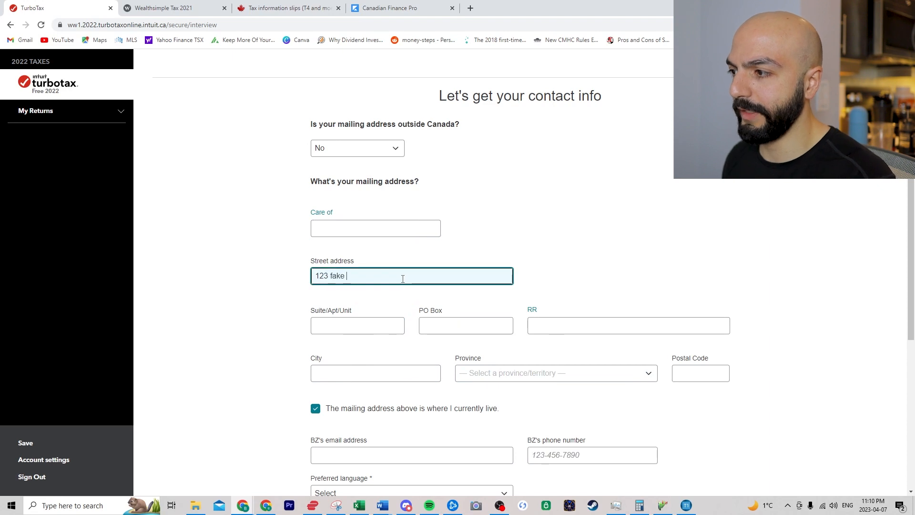
{"action": "type", "text": "fake street"}
{"action": "left_click", "coordinate": [358, 373]}
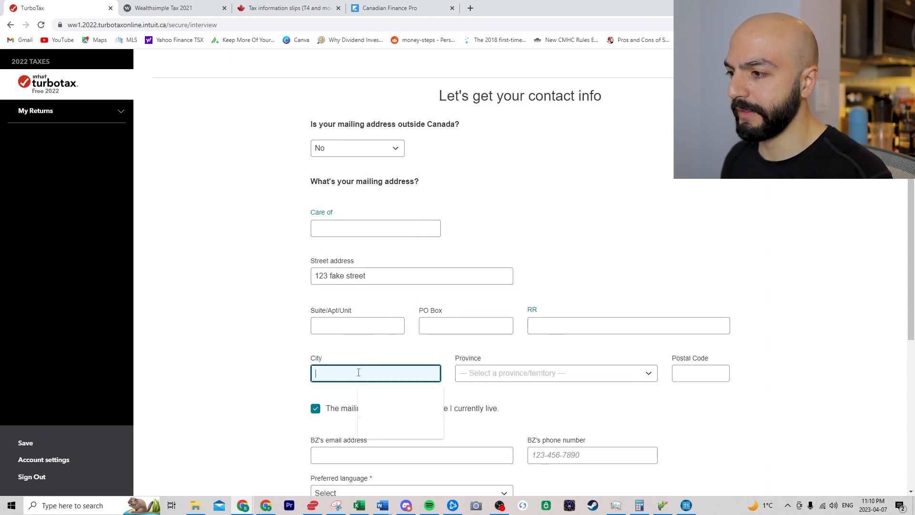
{"action": "type", "text": "Toronto"}
{"action": "key", "text": "Tab"}
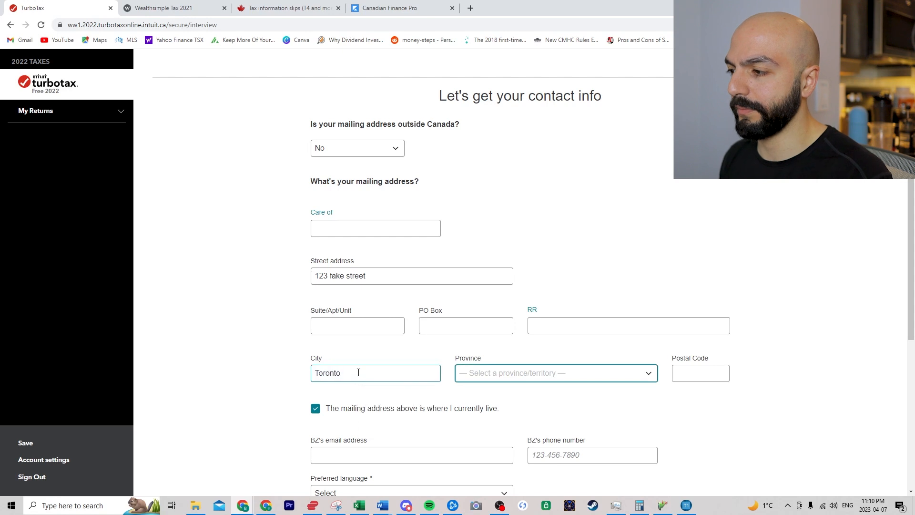
{"action": "key", "text": "o"}
{"action": "key", "text": "Tab"}
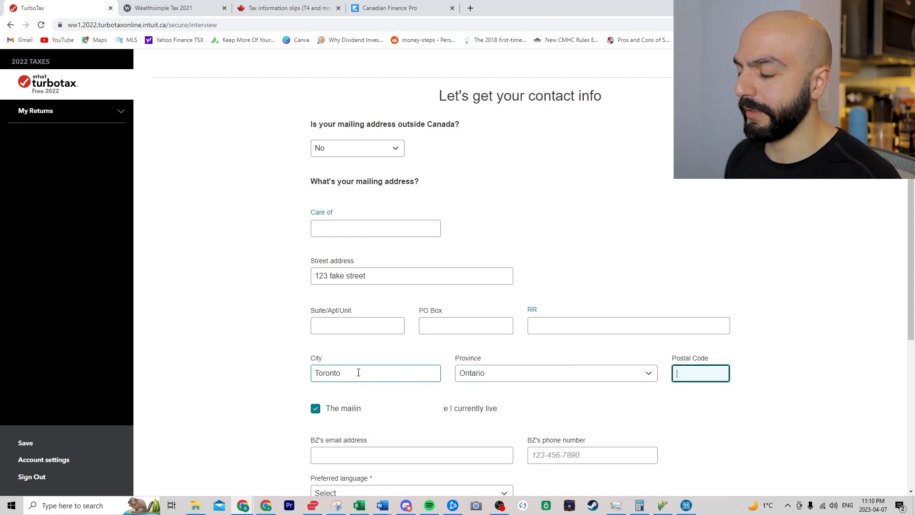
{"action": "type", "text": "m1"}
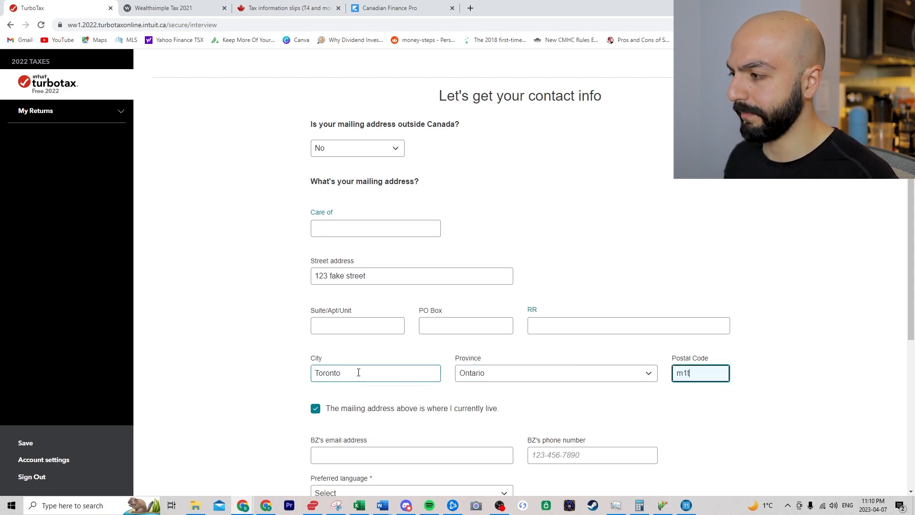
{"action": "type", "text": "r1r1"}
{"action": "left_click", "coordinate": [276, 344]}
- Choose English as the preferred language, report no address change, and save the contact info
{"action": "scroll", "coordinate": [270, 333], "scroll_direction": "down", "scroll_amount": 1}
{"action": "scroll", "coordinate": [267, 324], "scroll_direction": "down", "scroll_amount": 2}
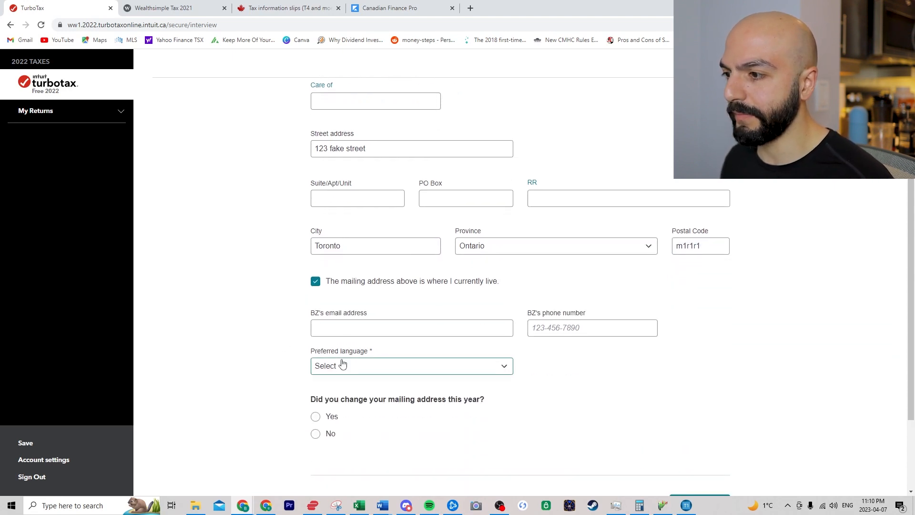
{"action": "left_click", "coordinate": [400, 366]}
{"action": "left_click", "coordinate": [347, 398]}
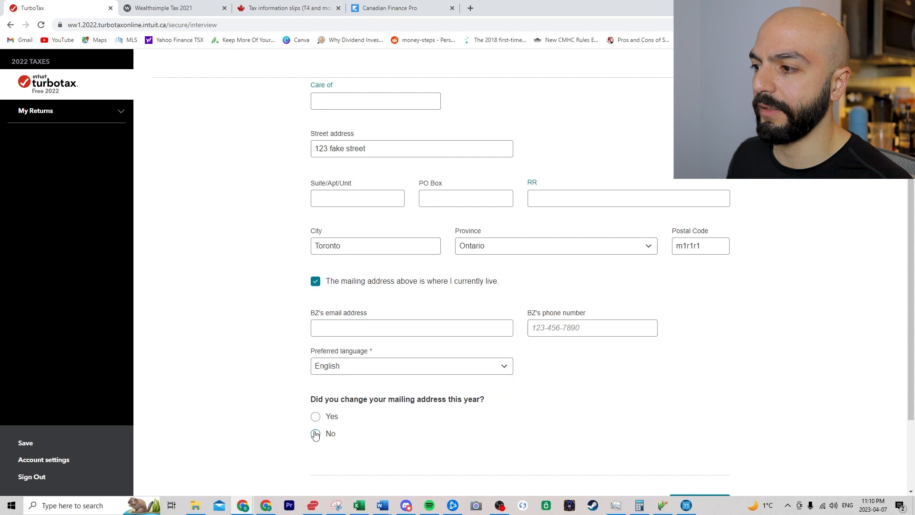
{"action": "left_click", "coordinate": [315, 433]}
{"action": "scroll", "coordinate": [608, 375], "scroll_direction": "down", "scroll_amount": 1}
{"action": "left_click", "coordinate": [706, 437]}
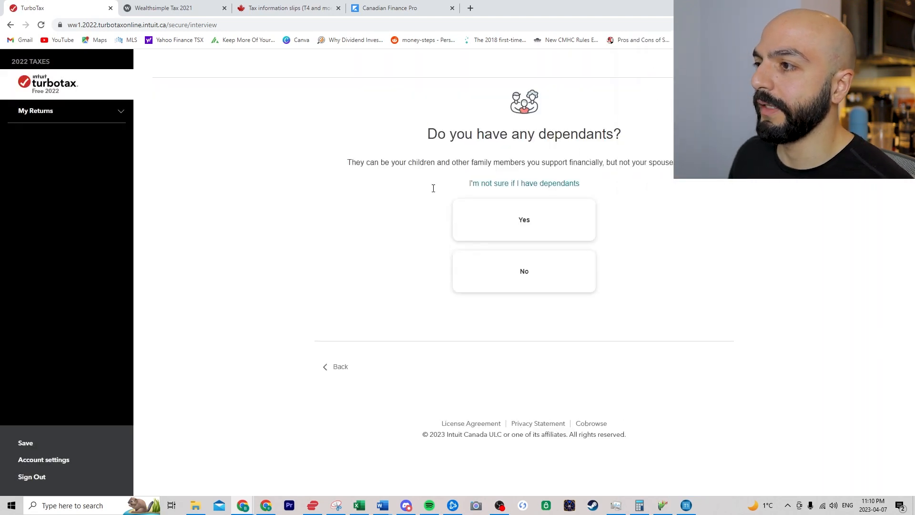
- Answer No to having dependants and enter the social insurance number
{"action": "left_click", "coordinate": [525, 283]}
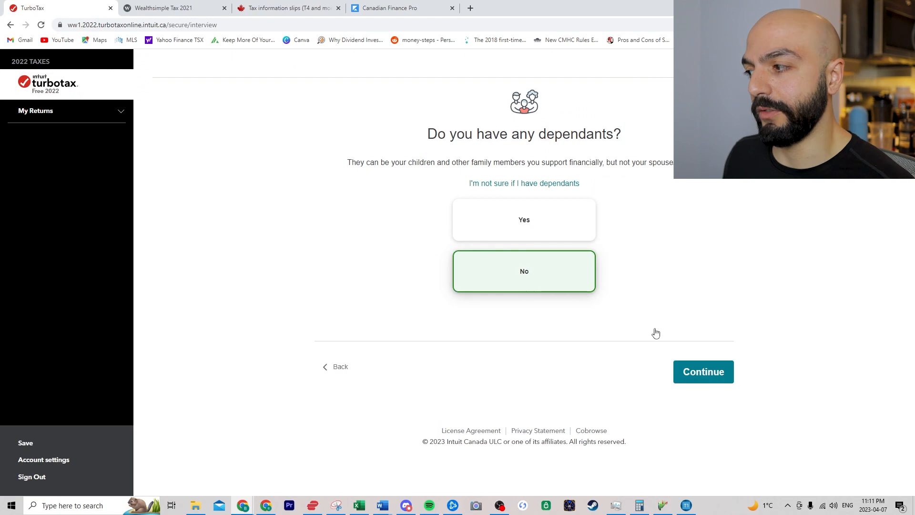
{"action": "left_click", "coordinate": [698, 374]}
{"action": "left_click", "coordinate": [427, 244]}
{"action": "type", "text": "811 111 111"}
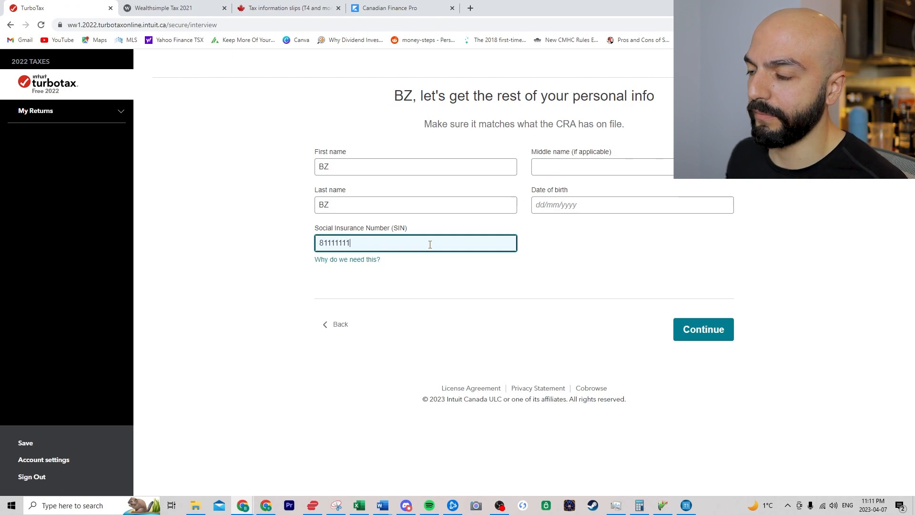
{"action": "left_click", "coordinate": [469, 285]}
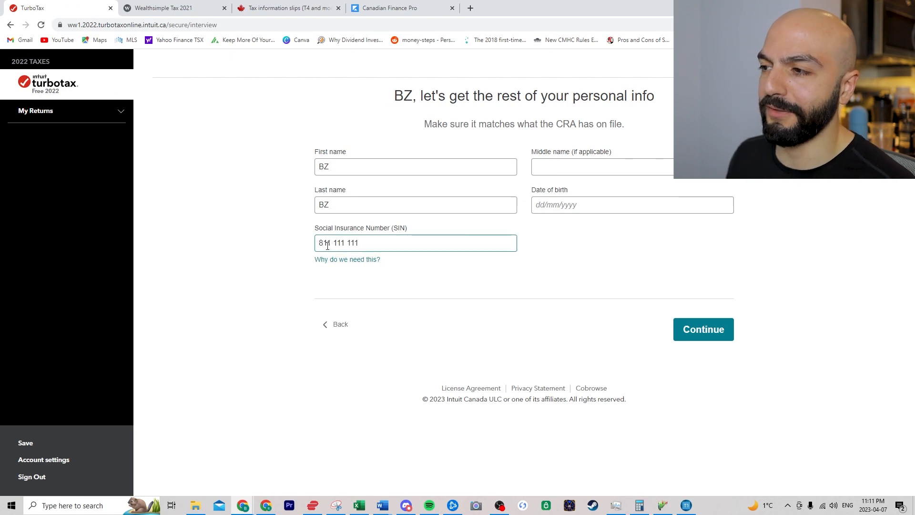
{"action": "left_click", "coordinate": [708, 335]}
- Fill in the date of birth and save the personal info to reach the summary
{"action": "left_click", "coordinate": [592, 205]}
{"action": "type", "text": "01/01/2000"}
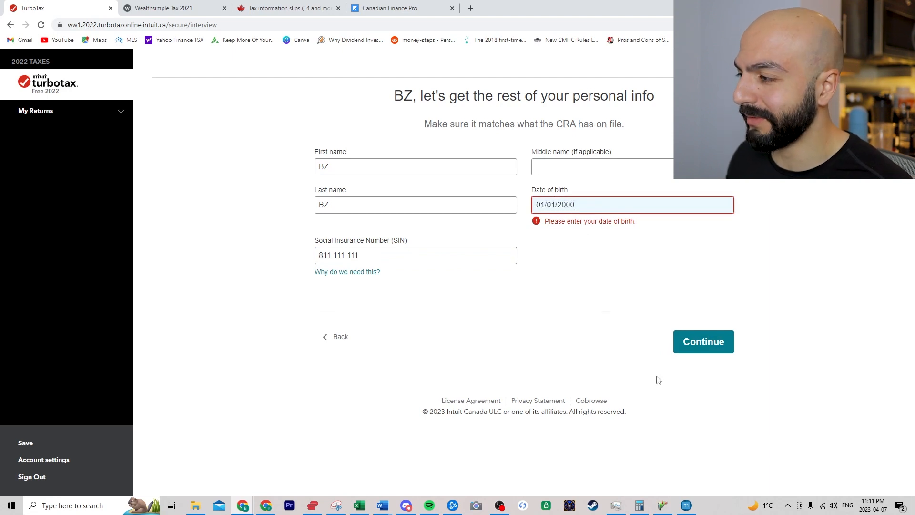
{"action": "left_click", "coordinate": [707, 342]}
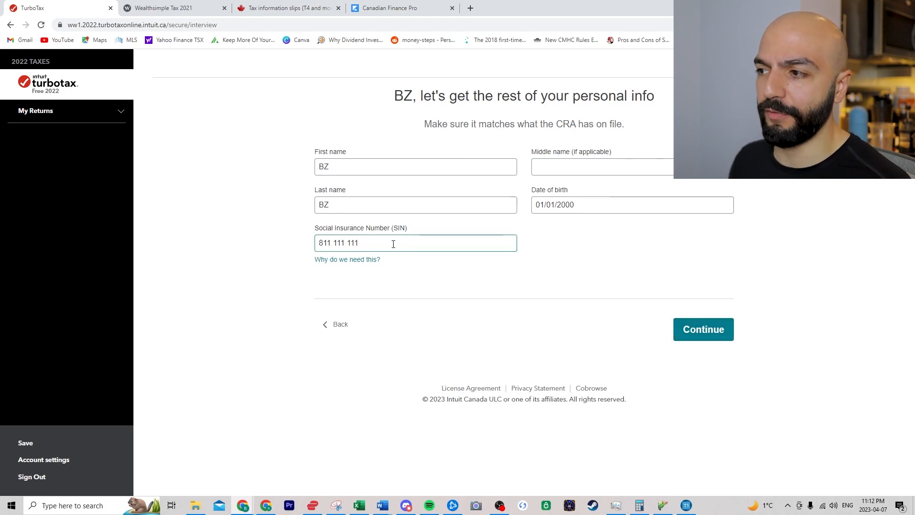
{"action": "left_click", "coordinate": [702, 334]}
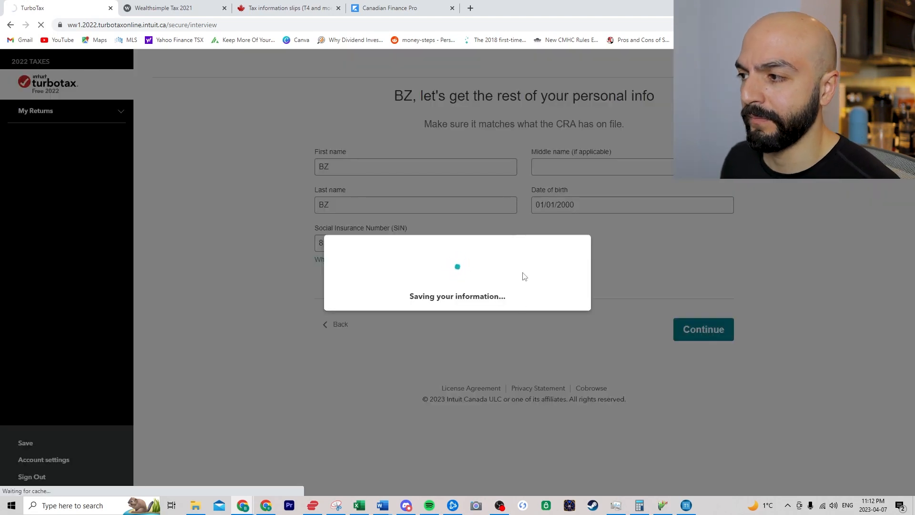
{"action": "scroll", "coordinate": [267, 262], "scroll_direction": "down", "scroll_amount": 5}
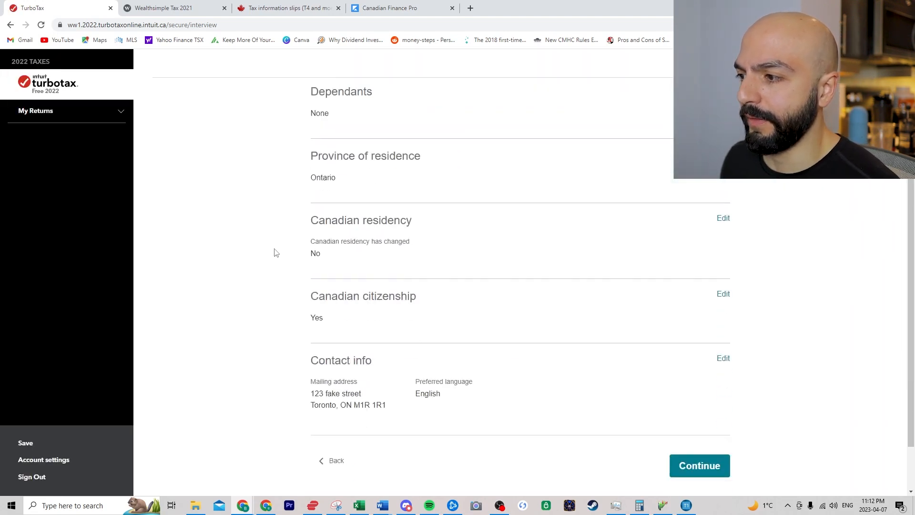
- Confirm the personal info summary, then continue past the What's new page and the tax profile intro
{"action": "left_click", "coordinate": [715, 402]}
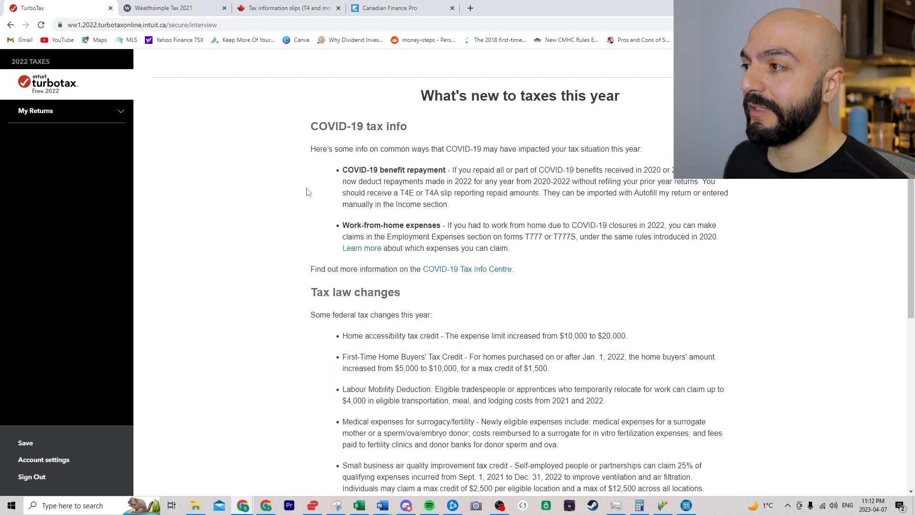
{"action": "scroll", "coordinate": [314, 319], "scroll_direction": "down", "scroll_amount": 3}
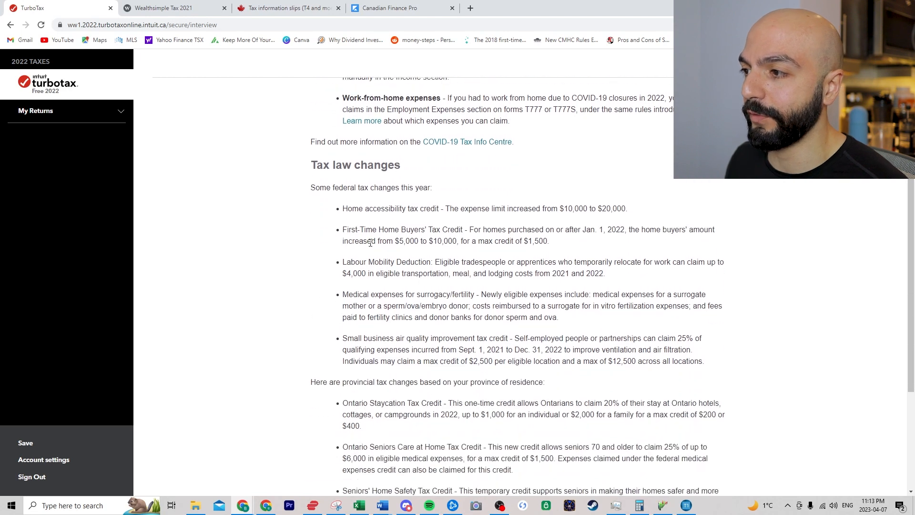
{"action": "scroll", "coordinate": [265, 289], "scroll_direction": "down", "scroll_amount": 3}
{"action": "left_click", "coordinate": [704, 439]}
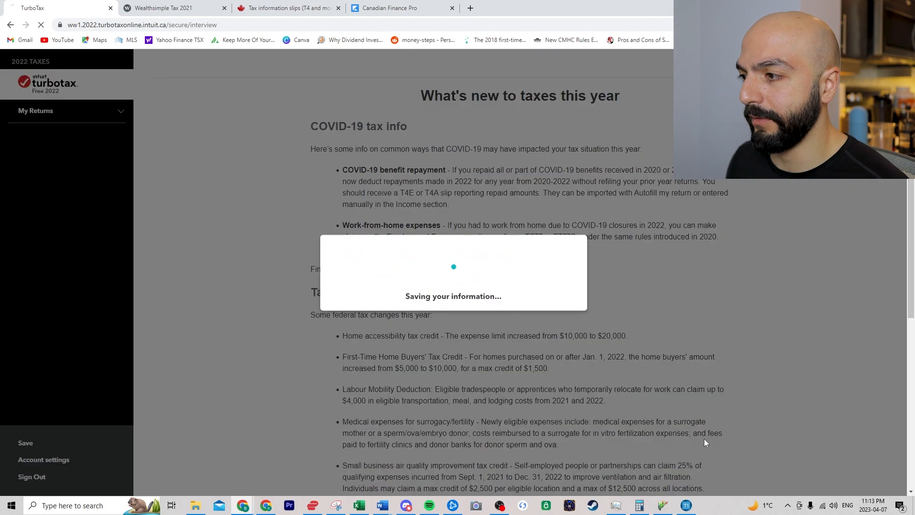
{"action": "left_click", "coordinate": [705, 359]}
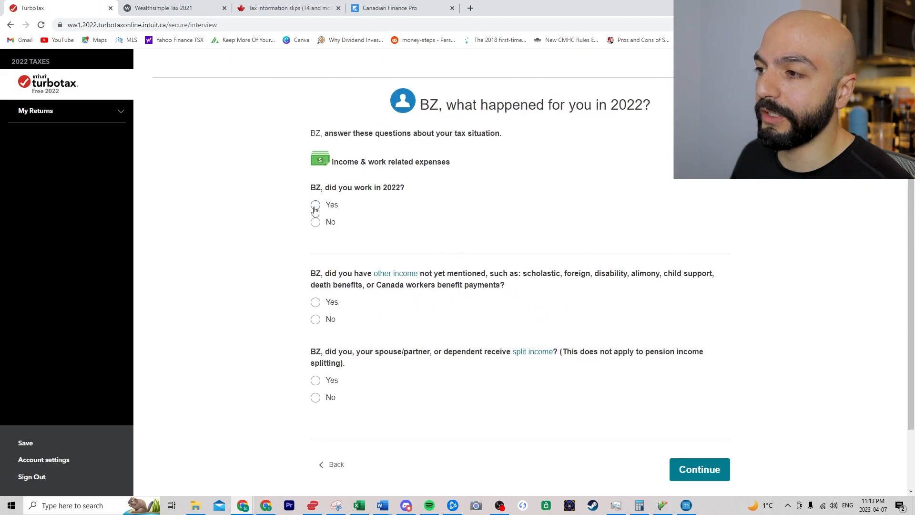
- Answer Yes to working in 2022 as an employee with T4 and T4A slips
{"action": "left_click", "coordinate": [315, 205]}
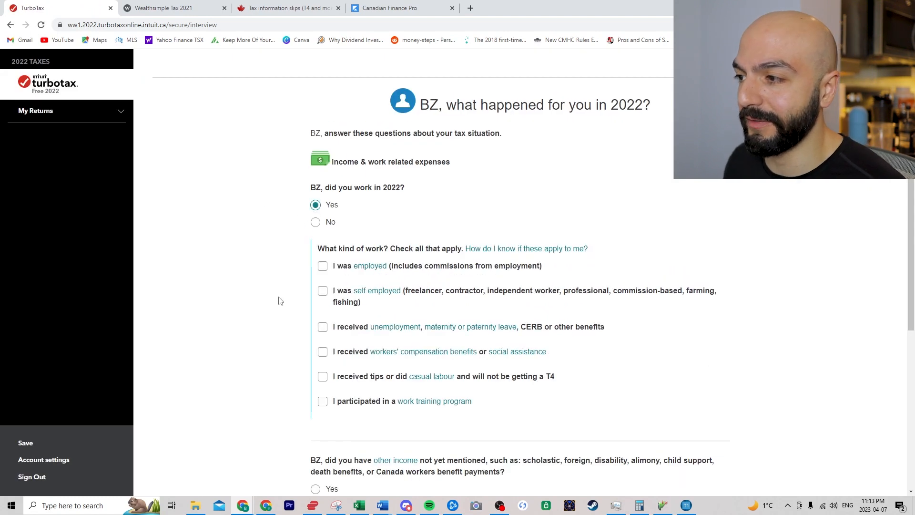
{"action": "left_click", "coordinate": [322, 267]}
{"action": "left_click", "coordinate": [342, 284]}
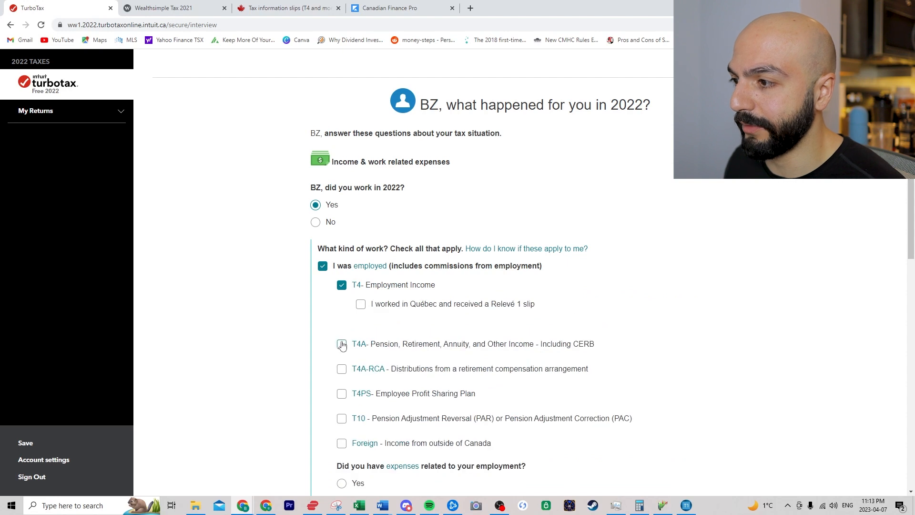
{"action": "left_click", "coordinate": [342, 345]}
{"action": "scroll", "coordinate": [300, 339], "scroll_direction": "down", "scroll_amount": 3}
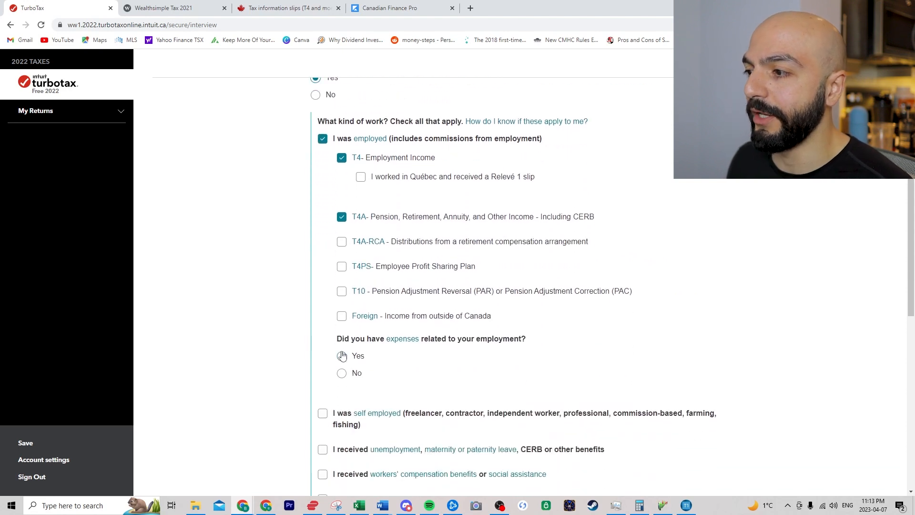
- Answer Yes to employment-related expenses, ticking employment expenses and other employment expenses
{"action": "left_click", "coordinate": [343, 358]}
{"action": "scroll", "coordinate": [344, 359], "scroll_direction": "down", "scroll_amount": 1}
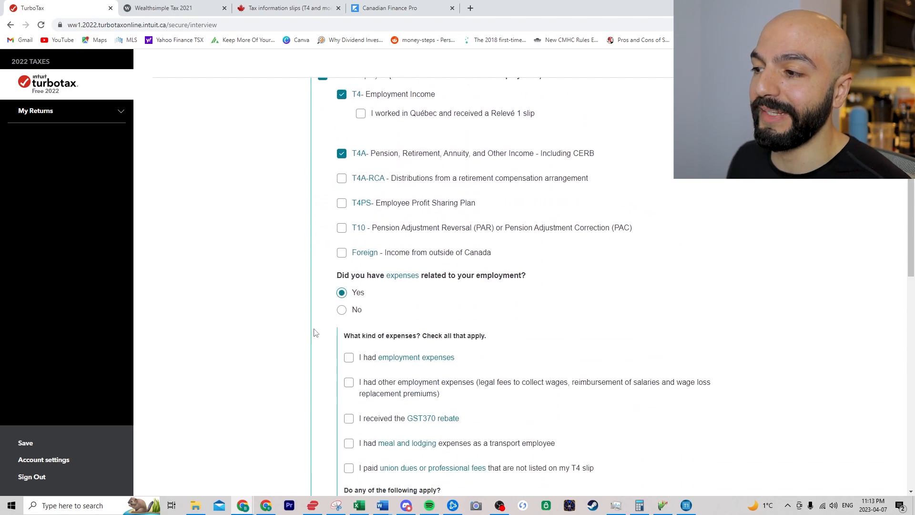
{"action": "left_click", "coordinate": [348, 358]}
{"action": "scroll", "coordinate": [298, 352], "scroll_direction": "down", "scroll_amount": 3}
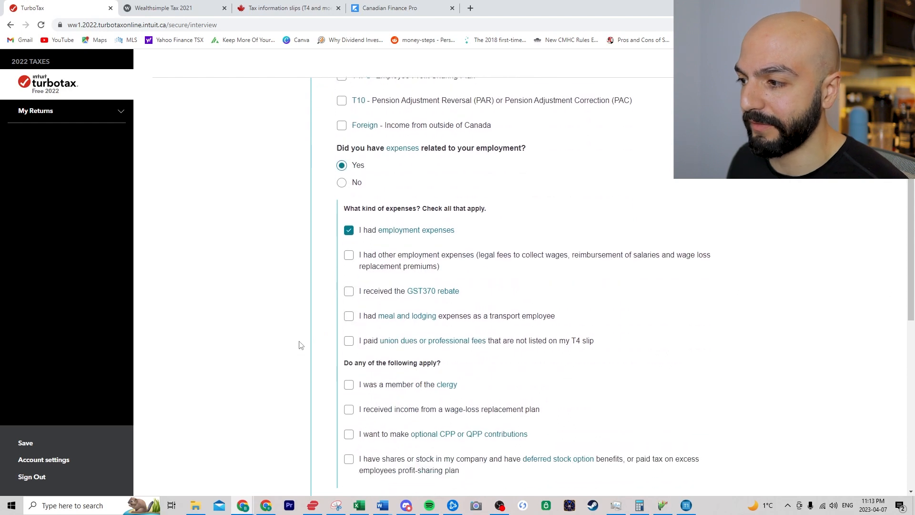
{"action": "scroll", "coordinate": [333, 268], "scroll_direction": "up", "scroll_amount": 1}
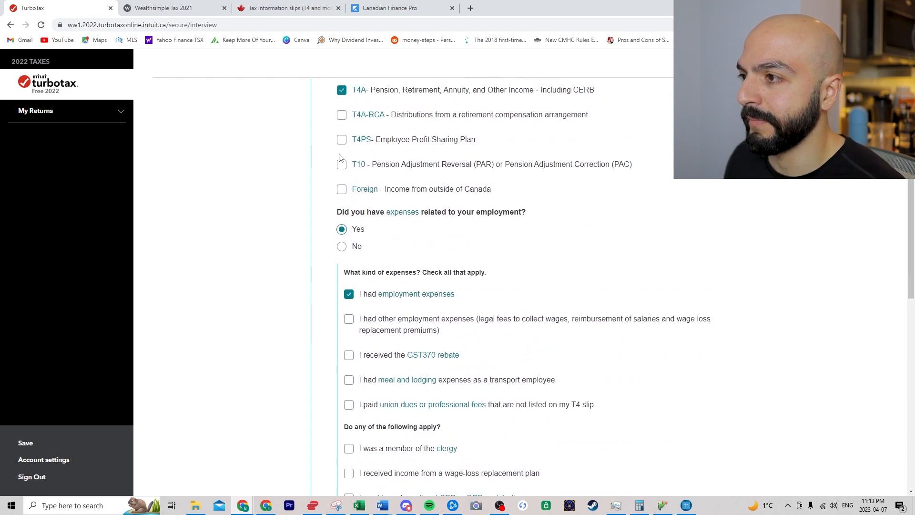
{"action": "scroll", "coordinate": [343, 177], "scroll_direction": "up", "scroll_amount": 1}
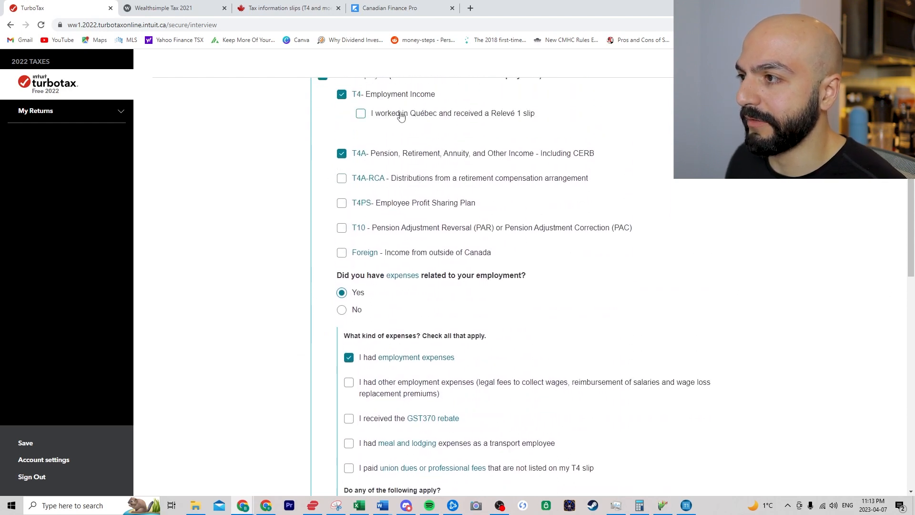
{"action": "scroll", "coordinate": [338, 231], "scroll_direction": "down", "scroll_amount": 2}
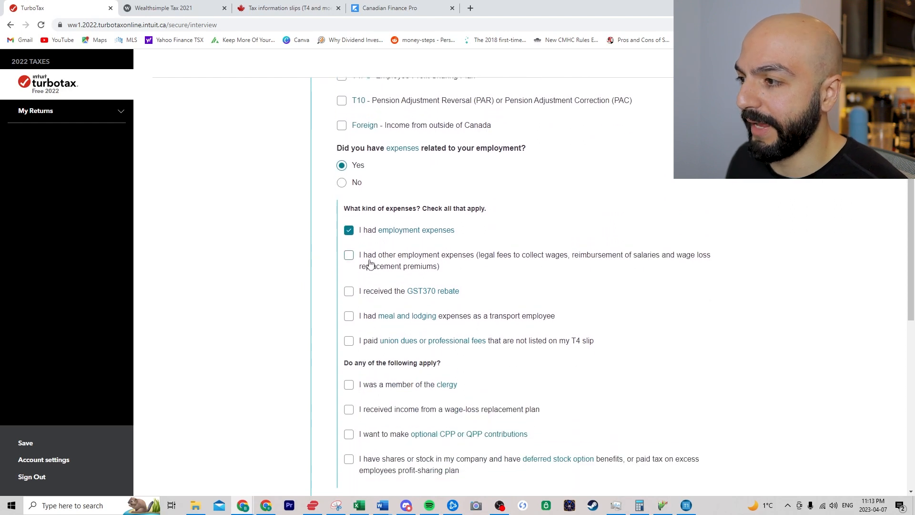
{"action": "left_click", "coordinate": [350, 256]}
{"action": "scroll", "coordinate": [296, 280], "scroll_direction": "down", "scroll_amount": 1}
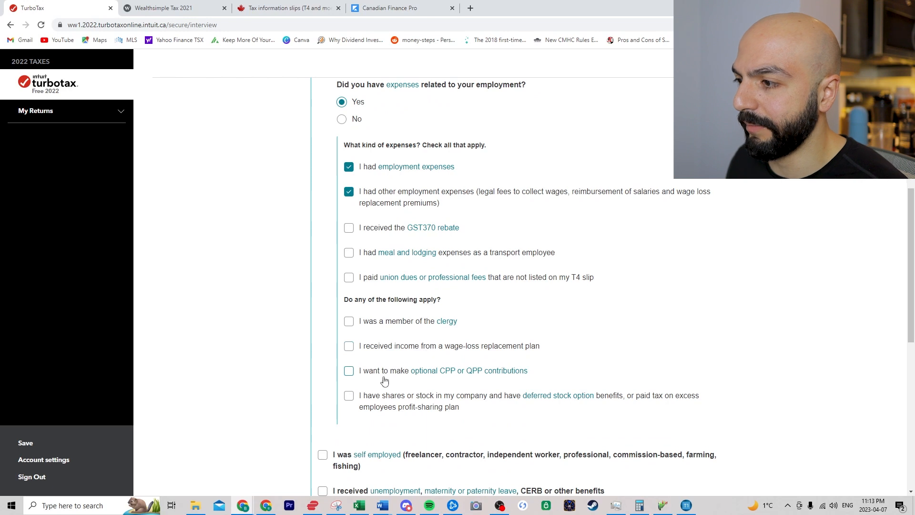
{"action": "scroll", "coordinate": [444, 376], "scroll_direction": "down", "scroll_amount": 1}
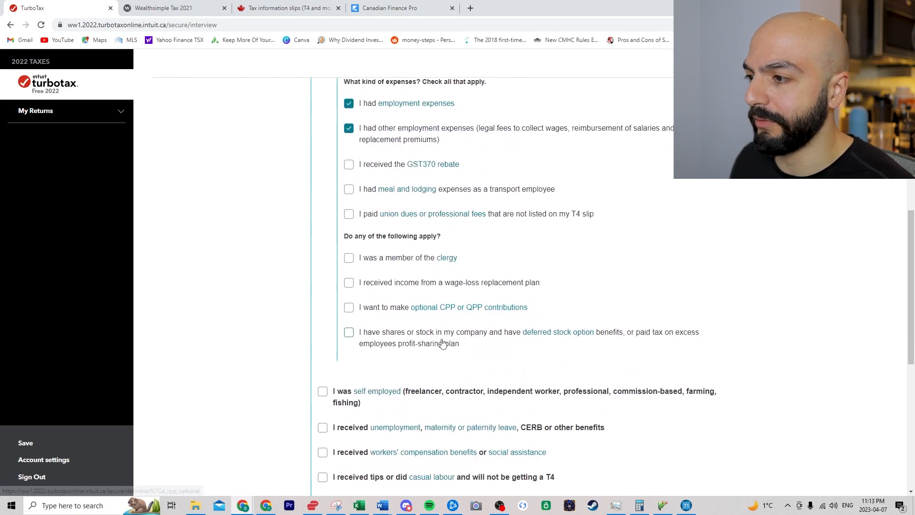
{"action": "scroll", "coordinate": [398, 329], "scroll_direction": "down", "scroll_amount": 1}
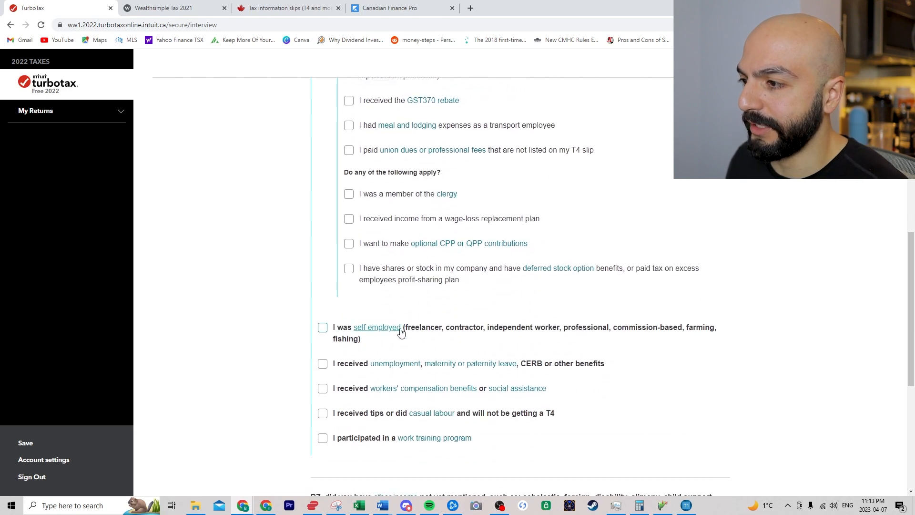
- Mark self-employment with business expenses, with Ontario as the business province
{"action": "left_click", "coordinate": [322, 332]}
{"action": "scroll", "coordinate": [322, 332], "scroll_direction": "down", "scroll_amount": 1}
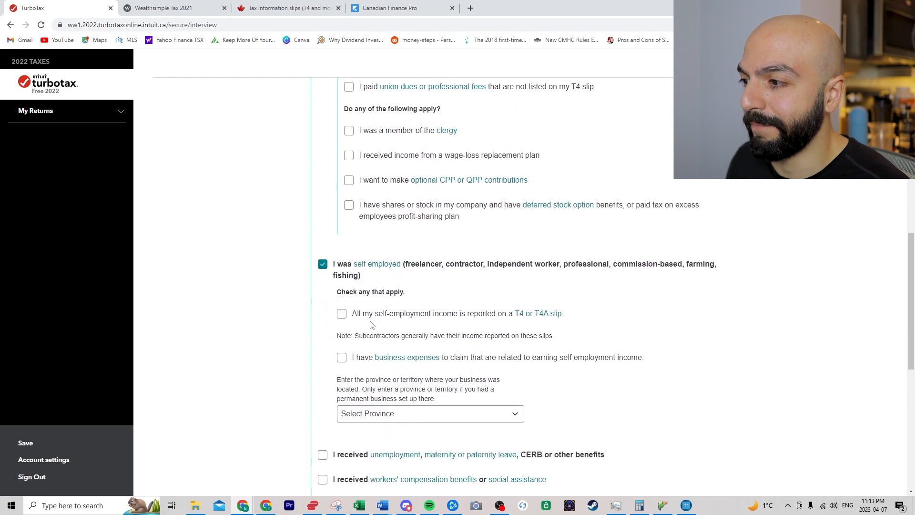
{"action": "left_click", "coordinate": [342, 359]}
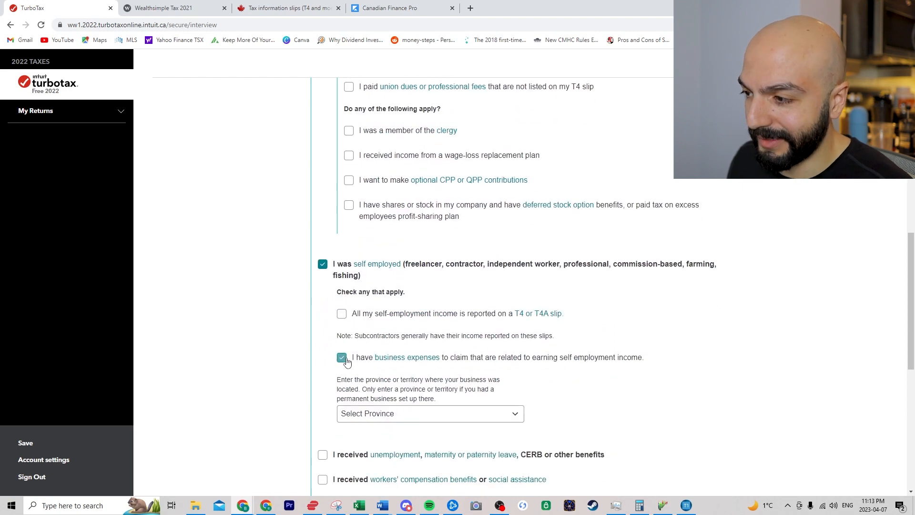
{"action": "left_click", "coordinate": [379, 413]}
{"action": "left_click", "coordinate": [377, 341]}
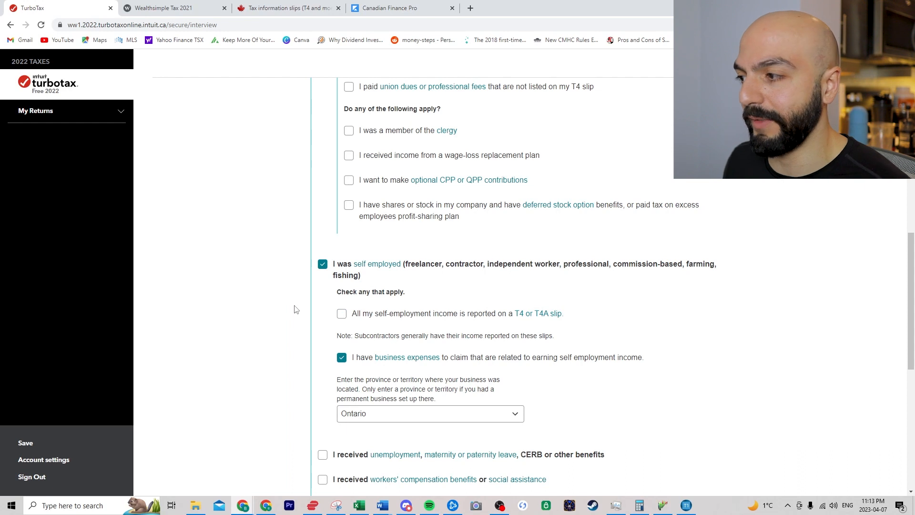
{"action": "scroll", "coordinate": [300, 309], "scroll_direction": "down", "scroll_amount": 1}
{"action": "scroll", "coordinate": [294, 301], "scroll_direction": "down", "scroll_amount": 1}
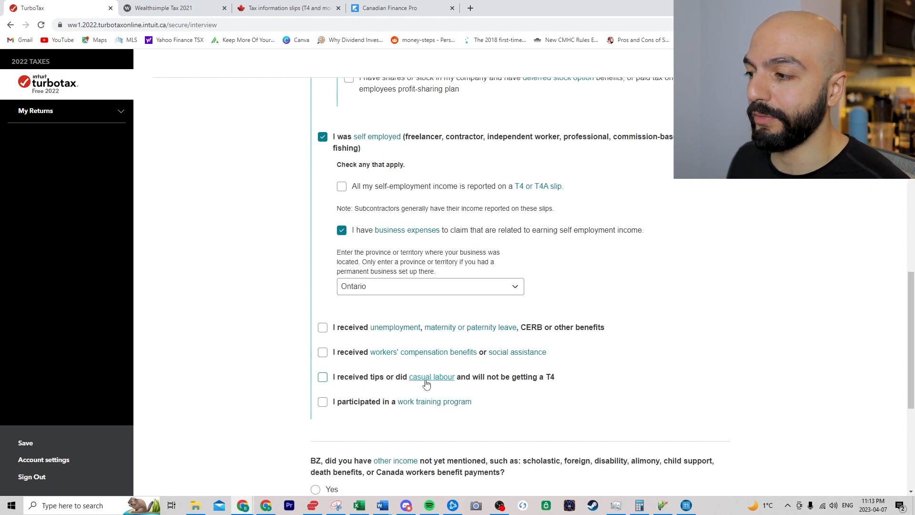
{"action": "scroll", "coordinate": [384, 396], "scroll_direction": "down", "scroll_amount": 1}
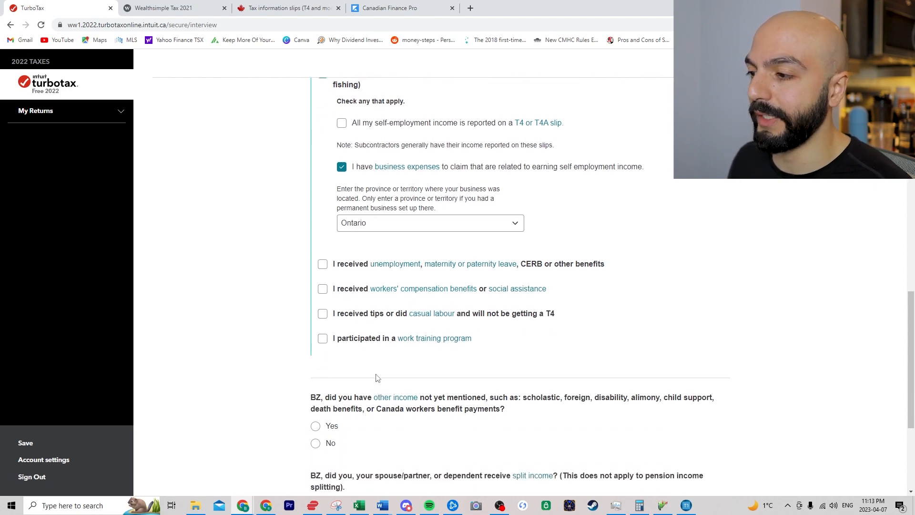
{"action": "scroll", "coordinate": [376, 377], "scroll_direction": "down", "scroll_amount": 1}
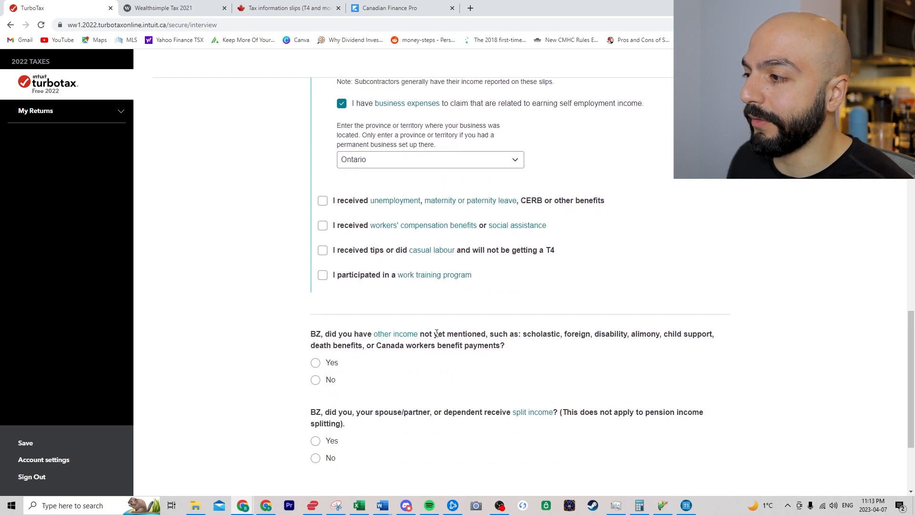
- Answer No to other income and split income, and save the work section
{"action": "left_click", "coordinate": [316, 380]}
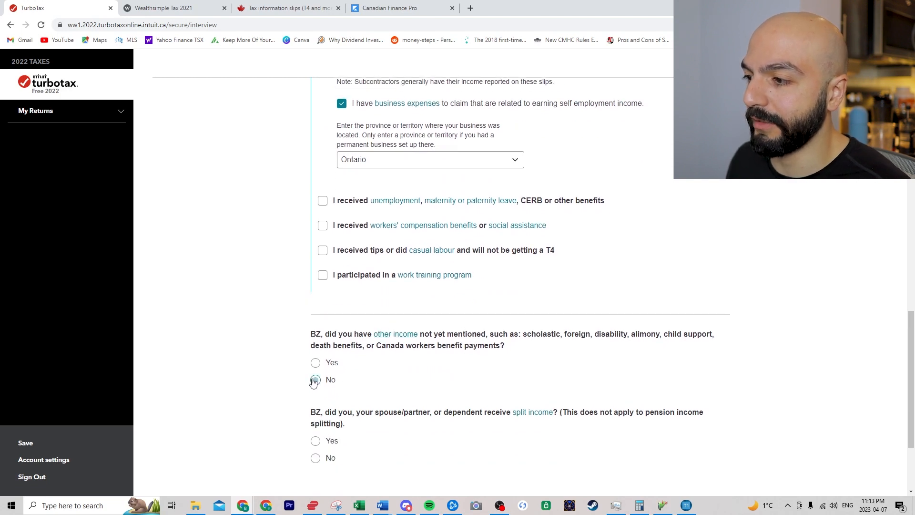
{"action": "scroll", "coordinate": [287, 350], "scroll_direction": "down", "scroll_amount": 1}
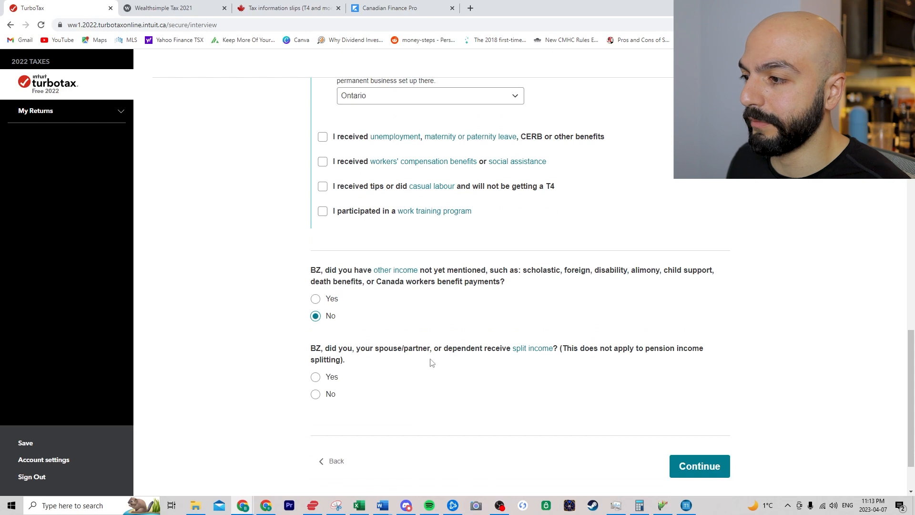
{"action": "left_click", "coordinate": [315, 394]}
{"action": "left_click", "coordinate": [677, 465]}
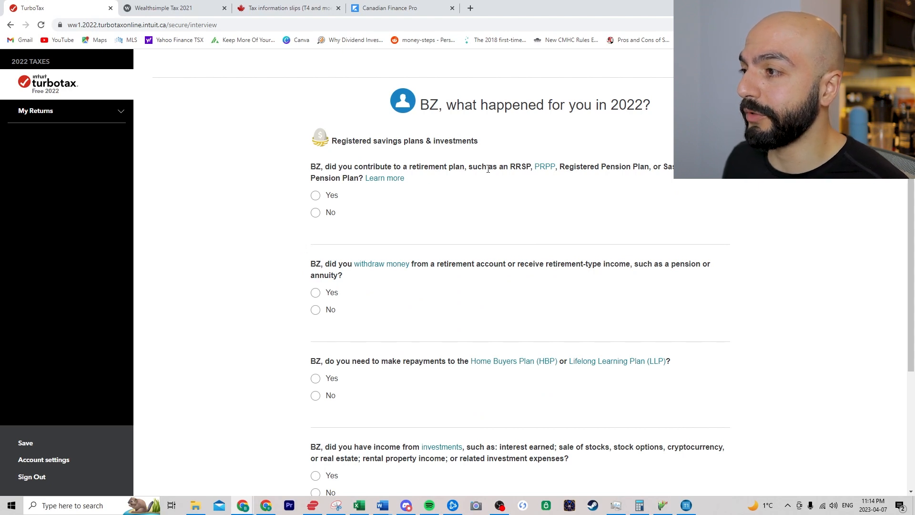
- Report RRSP contributions for March 2022–March 2023 and earlier unreported contributions
{"action": "left_click", "coordinate": [316, 196]}
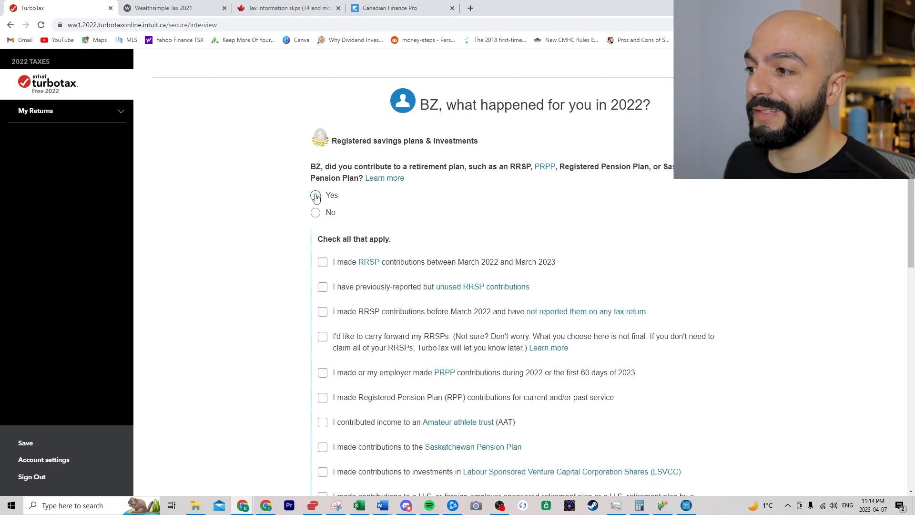
{"action": "left_click", "coordinate": [323, 263]}
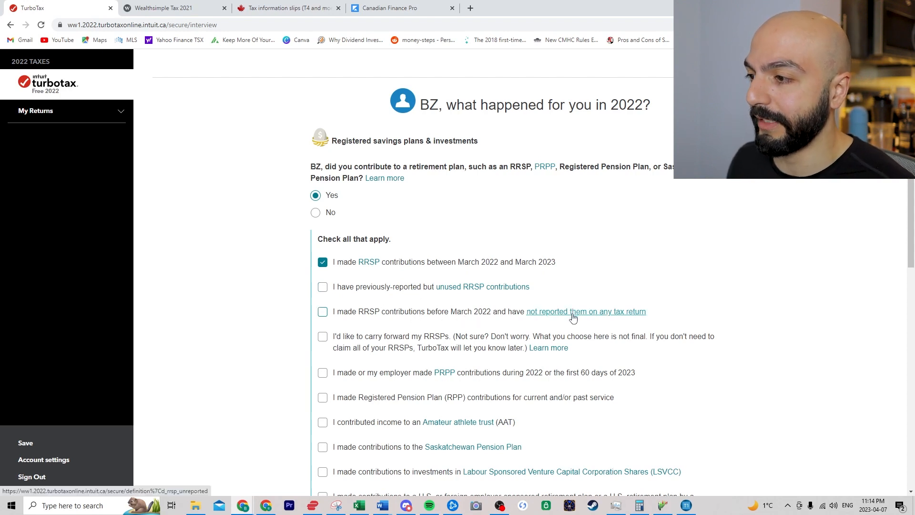
{"action": "left_click", "coordinate": [322, 312]}
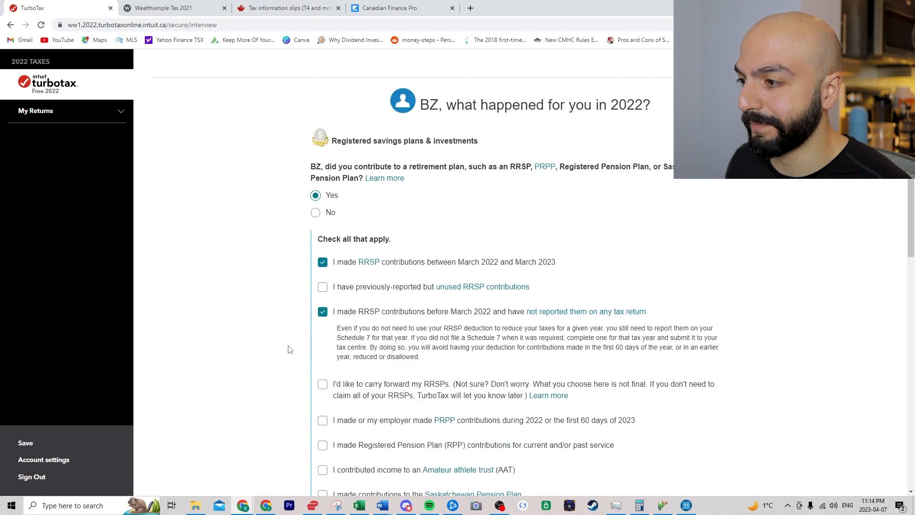
{"action": "scroll", "coordinate": [289, 349], "scroll_direction": "down", "scroll_amount": 1}
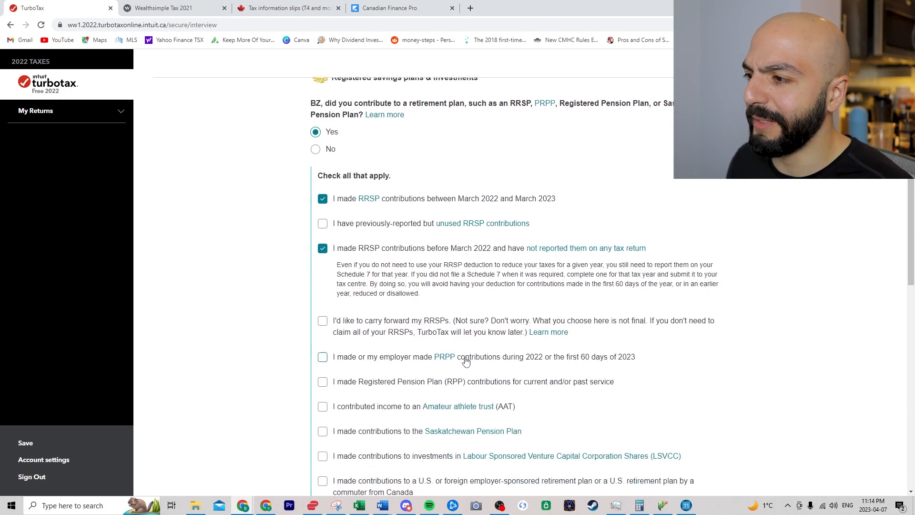
{"action": "scroll", "coordinate": [367, 320], "scroll_direction": "down", "scroll_amount": 1}
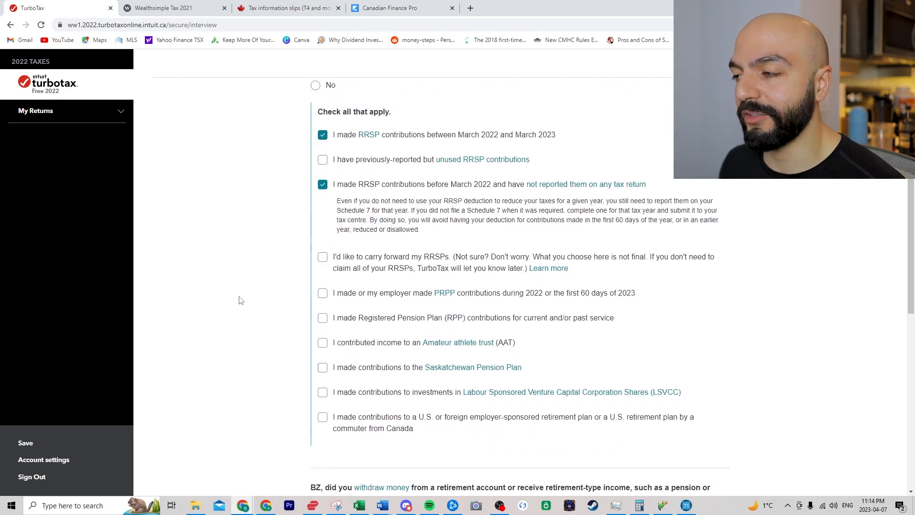
{"action": "scroll", "coordinate": [186, 284], "scroll_direction": "down", "scroll_amount": 2}
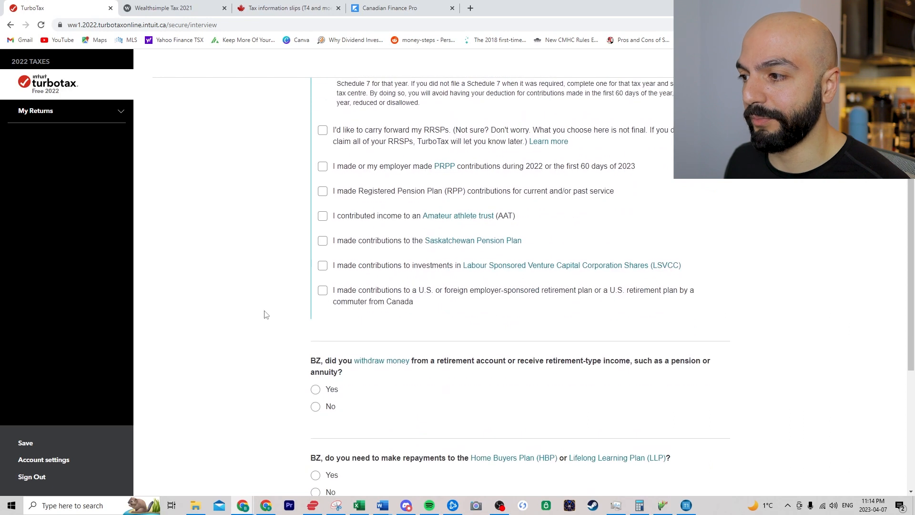
- Answer No to retirement withdrawals and HBP/LLP repayments, and Yes to investment income
{"action": "left_click", "coordinate": [316, 408]}
{"action": "scroll", "coordinate": [261, 355], "scroll_direction": "down", "scroll_amount": 2}
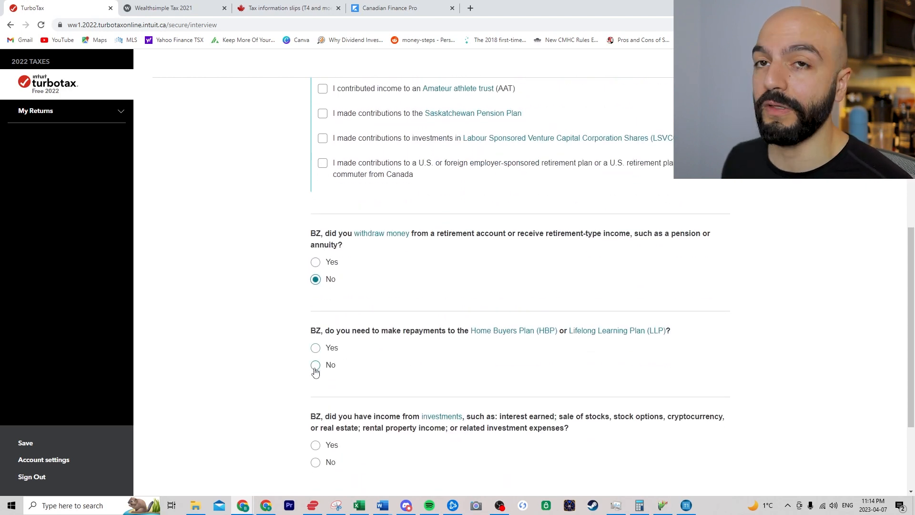
{"action": "left_click", "coordinate": [315, 365]}
{"action": "scroll", "coordinate": [274, 364], "scroll_direction": "down", "scroll_amount": 1}
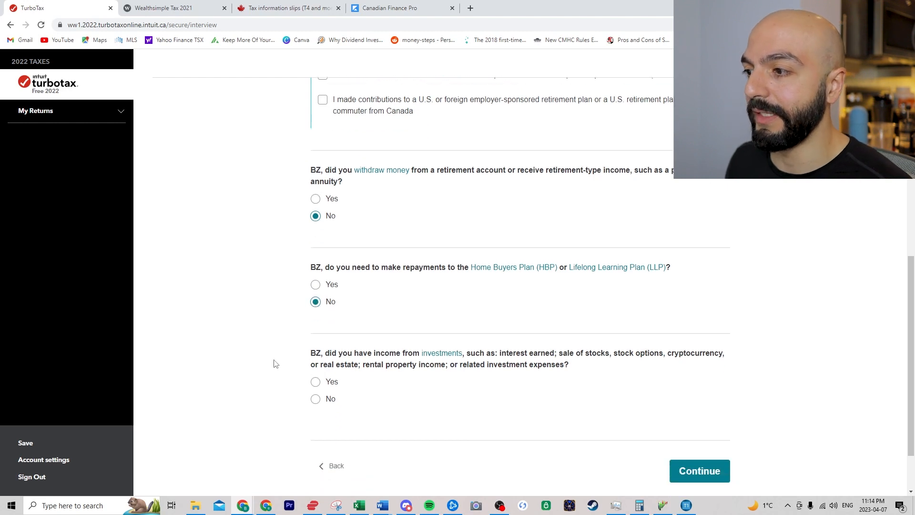
{"action": "left_click", "coordinate": [315, 383]}
{"action": "scroll", "coordinate": [305, 390], "scroll_direction": "down", "scroll_amount": 1}
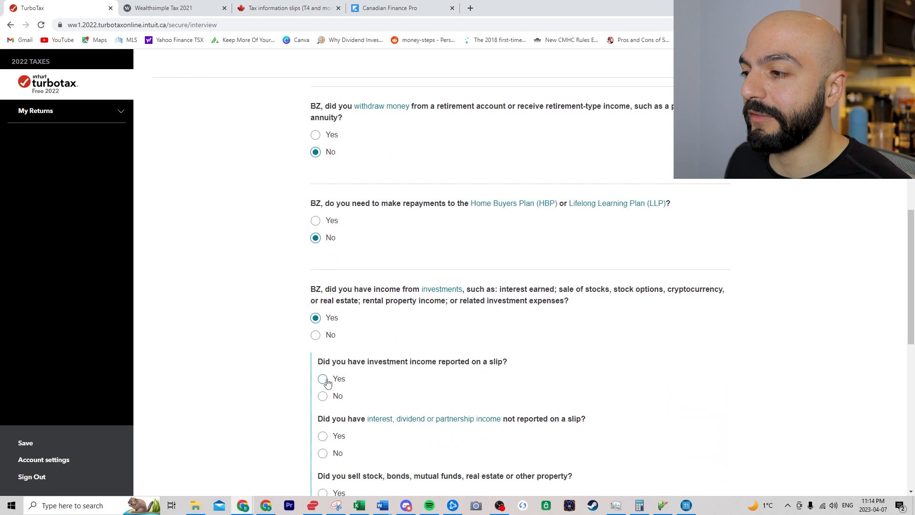
- Report investment income on slips, ticking T5, T3 and T5008
{"action": "left_click", "coordinate": [323, 380]}
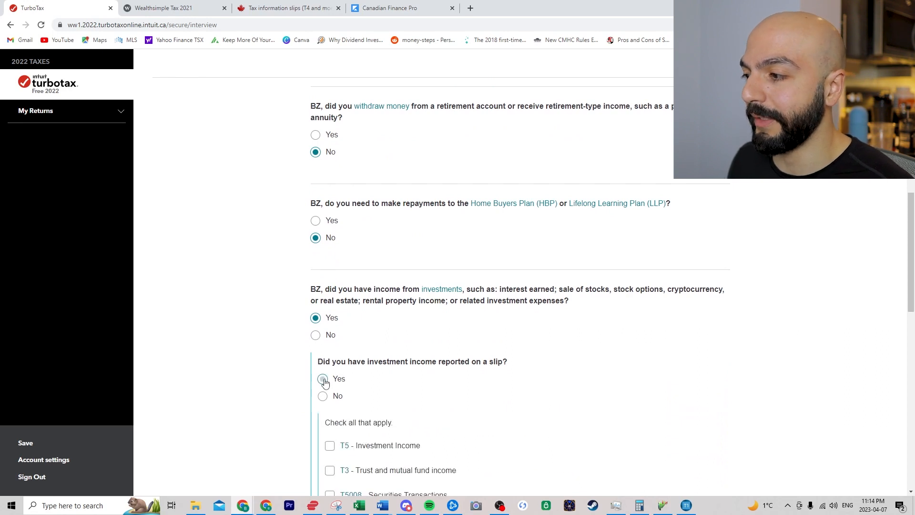
{"action": "scroll", "coordinate": [284, 384], "scroll_direction": "down", "scroll_amount": 2}
{"action": "left_click", "coordinate": [329, 323]}
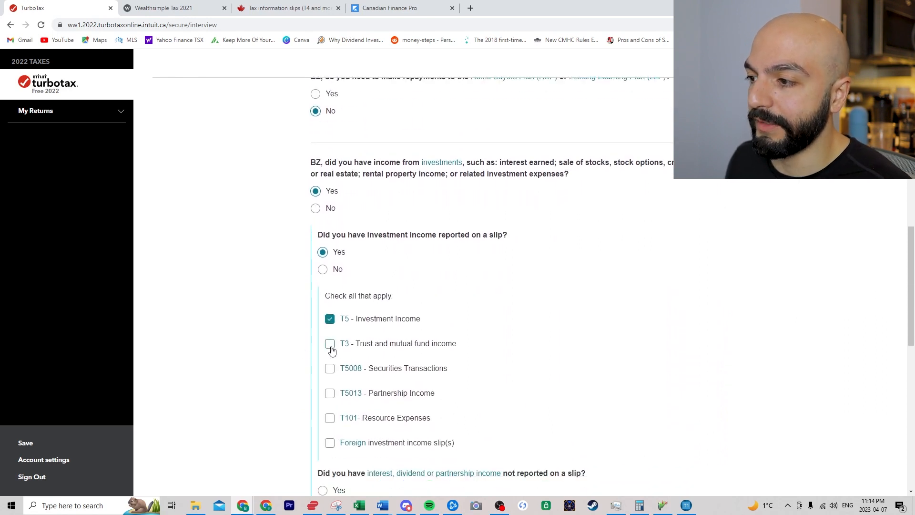
{"action": "left_click", "coordinate": [330, 346]}
{"action": "left_click", "coordinate": [331, 371]}
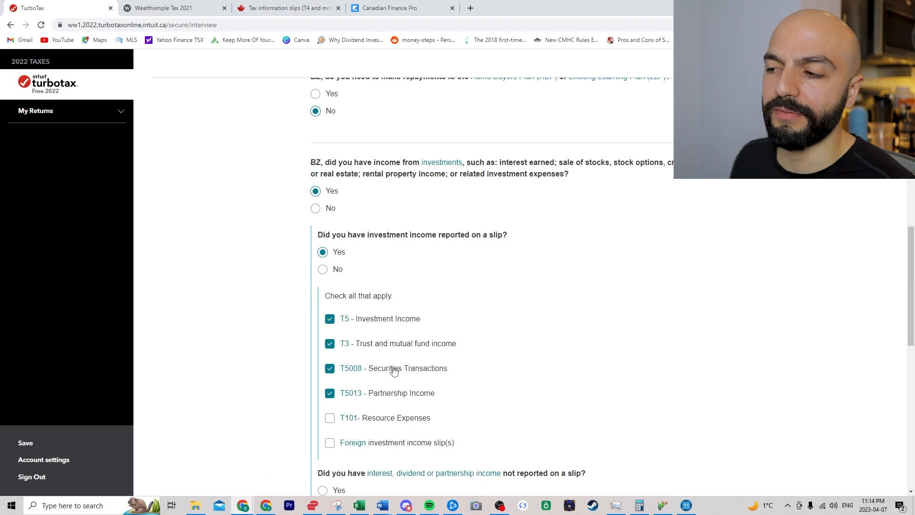
{"action": "scroll", "coordinate": [302, 350], "scroll_direction": "down", "scroll_amount": 1}
{"action": "scroll", "coordinate": [279, 337], "scroll_direction": "down", "scroll_amount": 1}
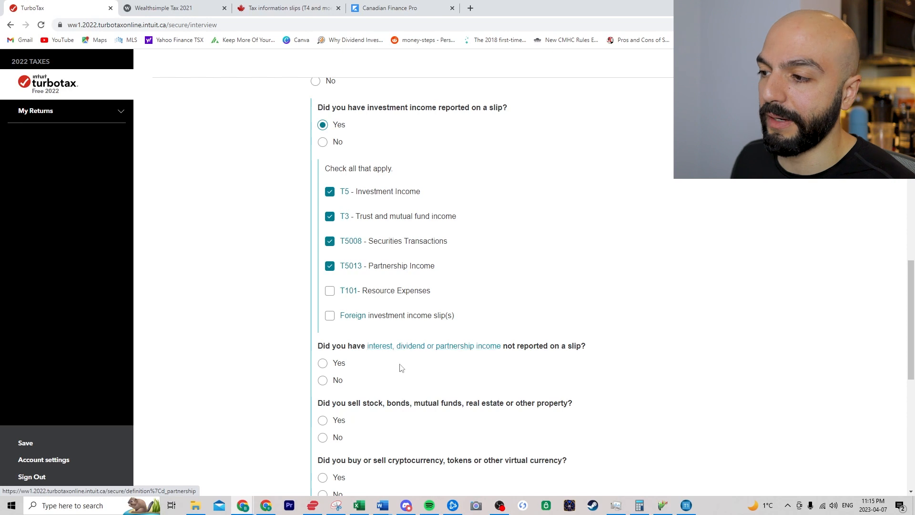
- Answer No to unreported interest/dividends and Yes to selling stock or mutual funds
{"action": "left_click", "coordinate": [323, 387]}
{"action": "scroll", "coordinate": [348, 353], "scroll_direction": "down", "scroll_amount": 1}
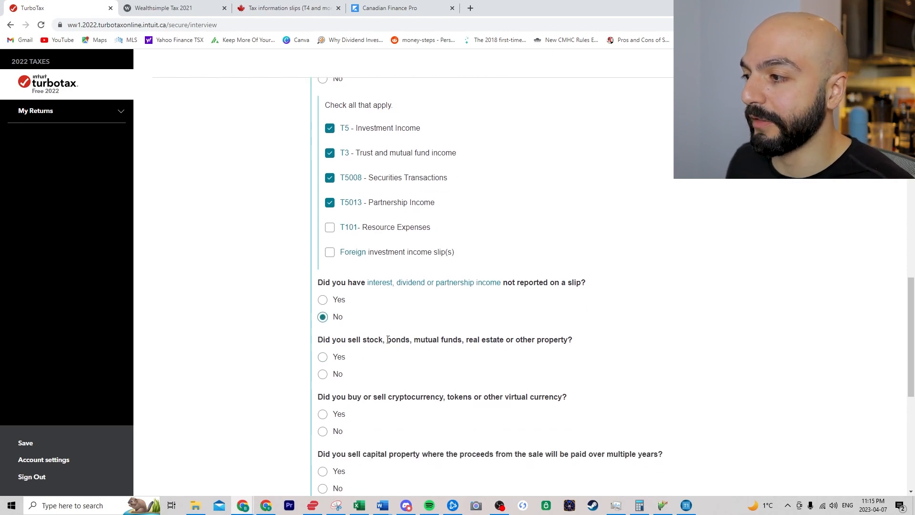
{"action": "left_click", "coordinate": [323, 357]}
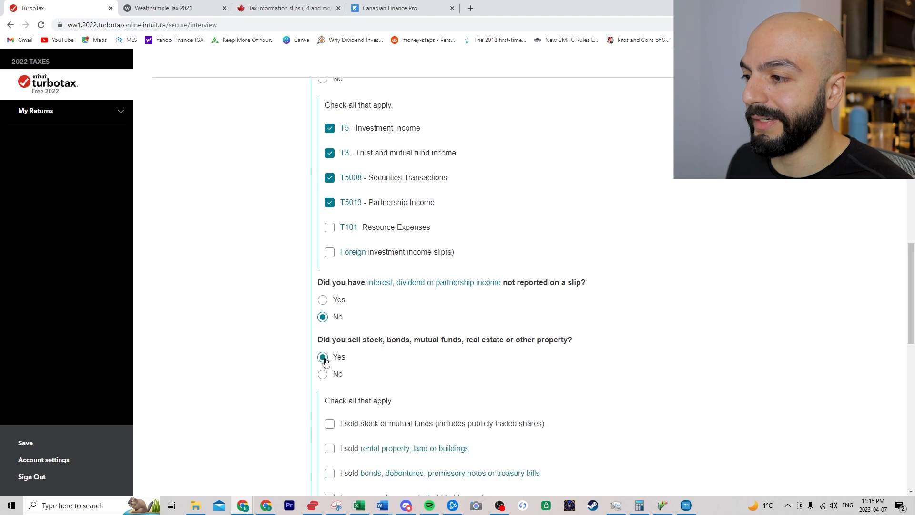
{"action": "scroll", "coordinate": [305, 355], "scroll_direction": "down", "scroll_amount": 1}
{"action": "scroll", "coordinate": [305, 356], "scroll_direction": "down", "scroll_amount": 1}
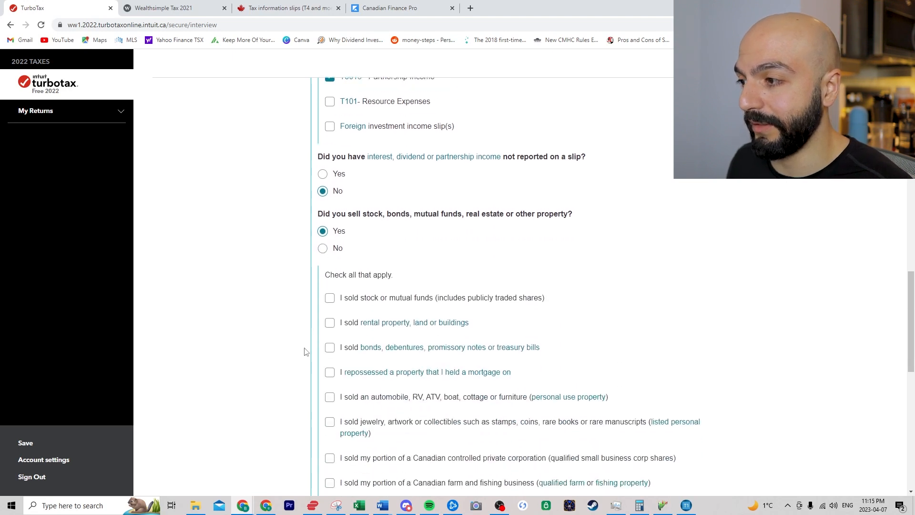
{"action": "left_click", "coordinate": [330, 299]}
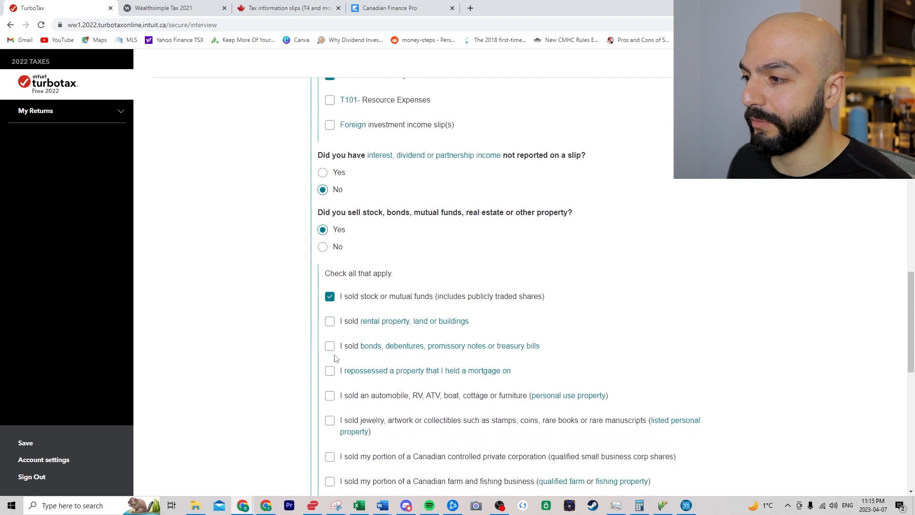
{"action": "scroll", "coordinate": [329, 361], "scroll_direction": "up", "scroll_amount": 2}
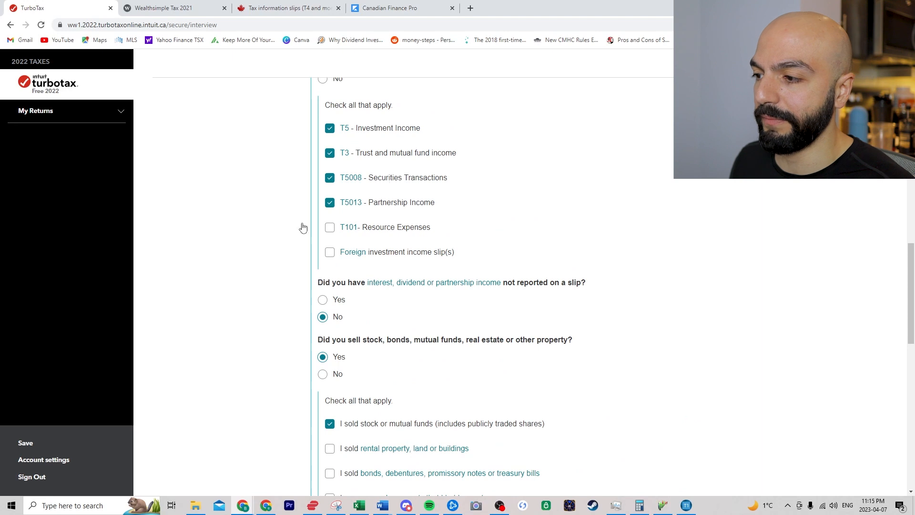
- Answer No to cryptocurrency transactions and to deferring tax on spin-off shares
{"action": "scroll", "coordinate": [245, 274], "scroll_direction": "down", "scroll_amount": 8}
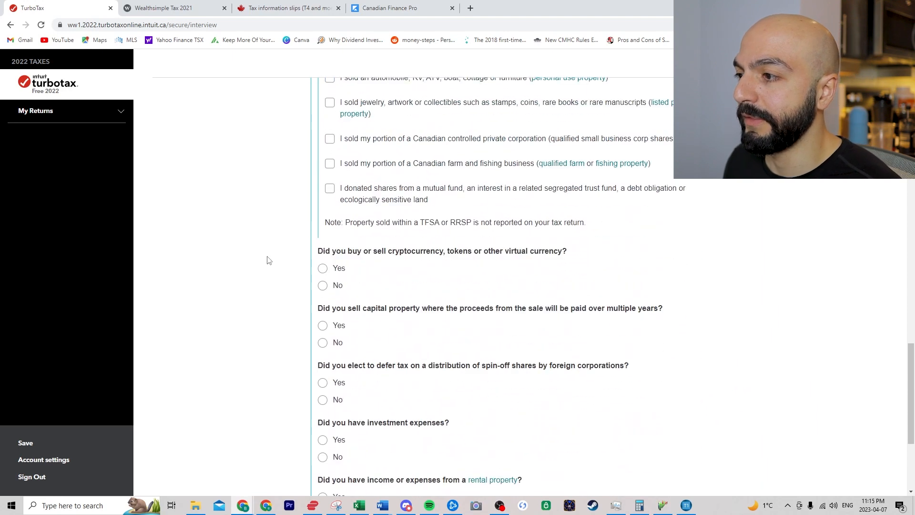
{"action": "scroll", "coordinate": [285, 243], "scroll_direction": "down", "scroll_amount": 1}
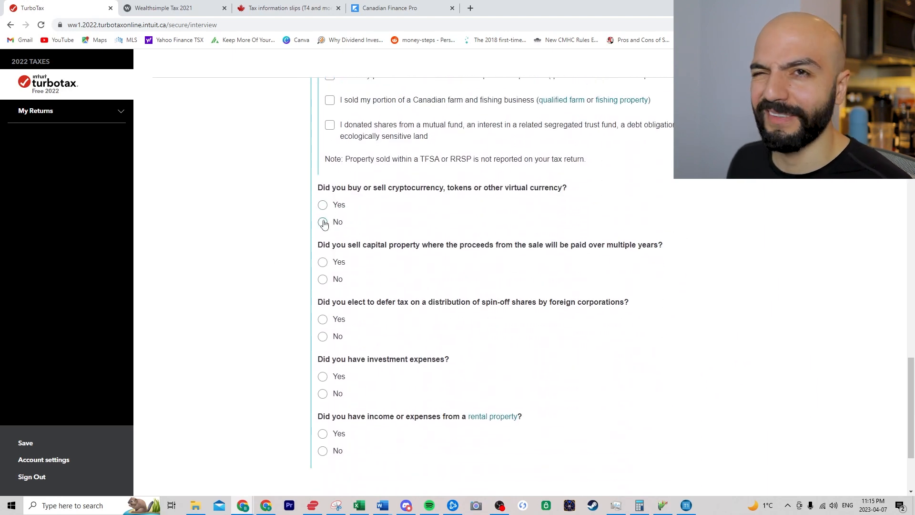
{"action": "left_click", "coordinate": [323, 222]}
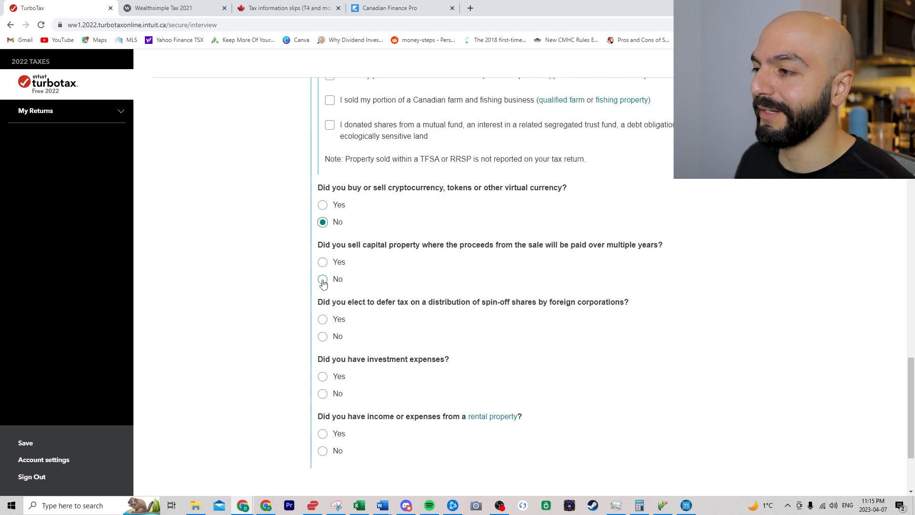
{"action": "left_click", "coordinate": [323, 337]}
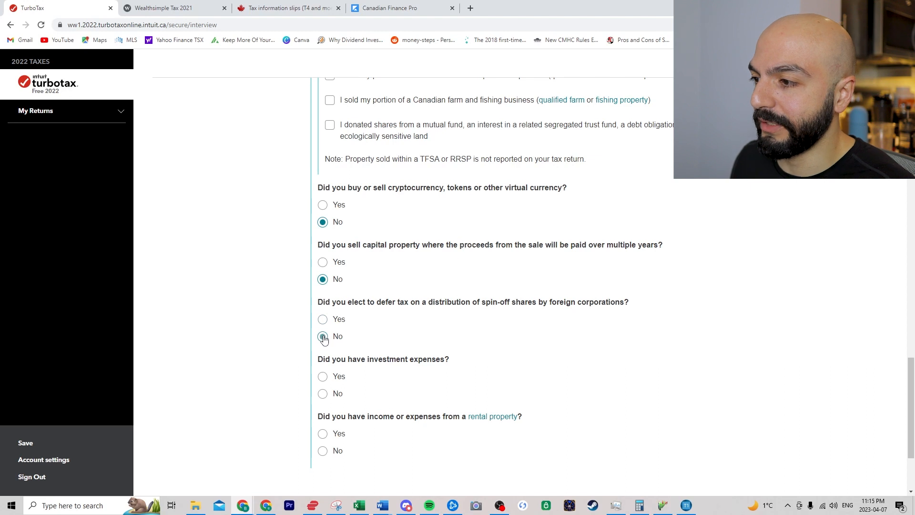
- Claim carrying charges and interest expenses, report a rental property, and continue
{"action": "left_click", "coordinate": [323, 380]}
{"action": "scroll", "coordinate": [322, 379], "scroll_direction": "down", "scroll_amount": 1}
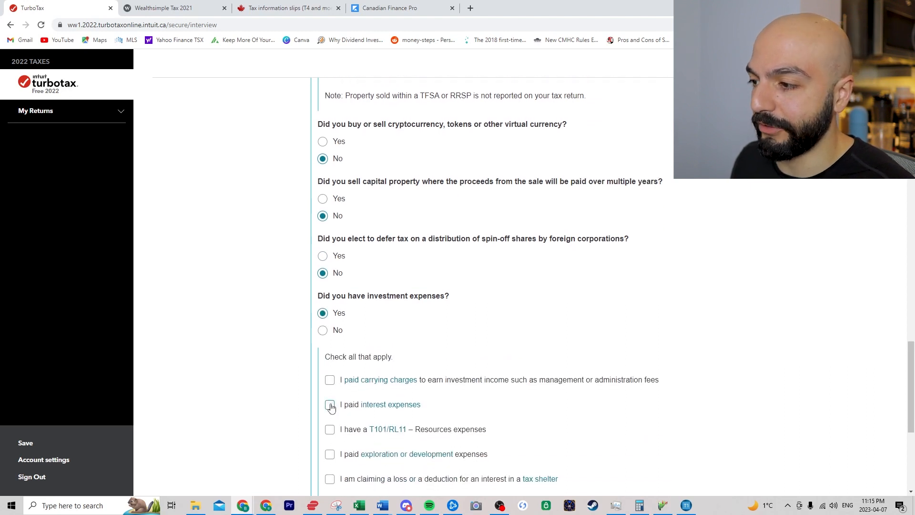
{"action": "left_click", "coordinate": [331, 405]}
{"action": "left_click", "coordinate": [329, 380]}
{"action": "scroll", "coordinate": [280, 333], "scroll_direction": "down", "scroll_amount": 1}
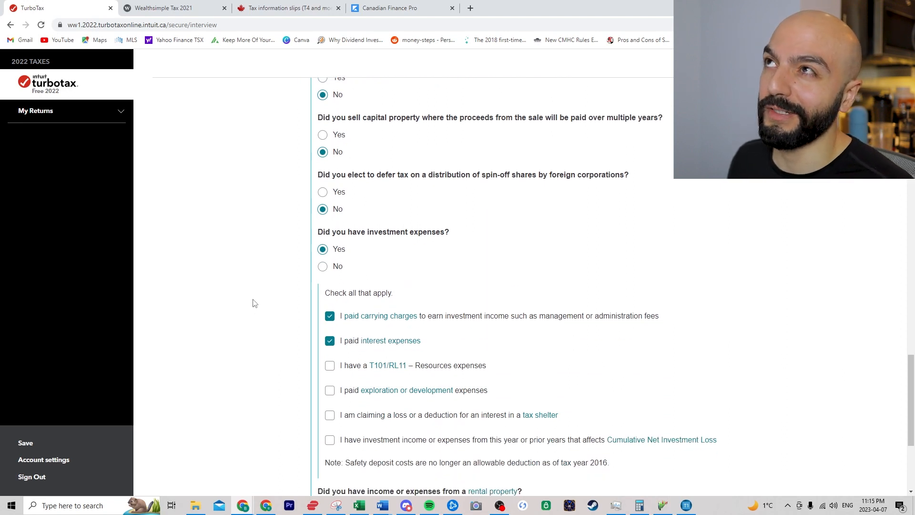
{"action": "scroll", "coordinate": [254, 300], "scroll_direction": "down", "scroll_amount": 2}
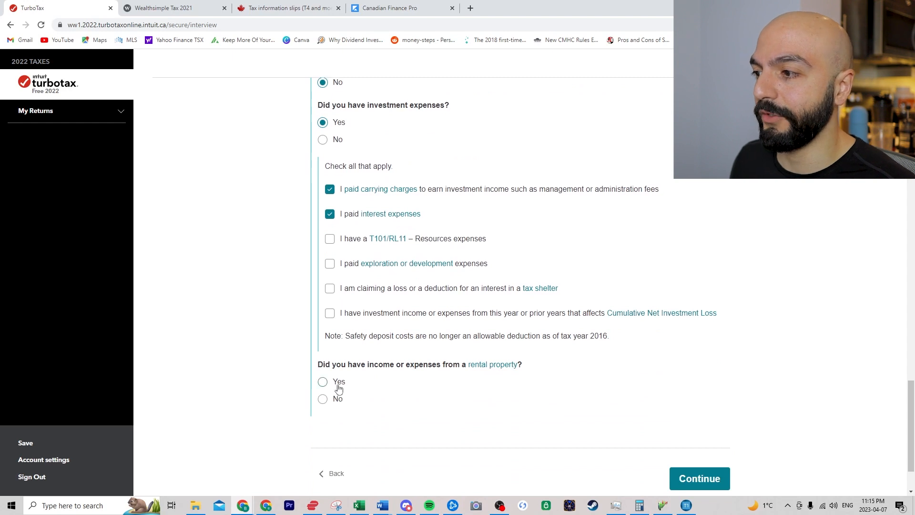
{"action": "left_click", "coordinate": [322, 382]}
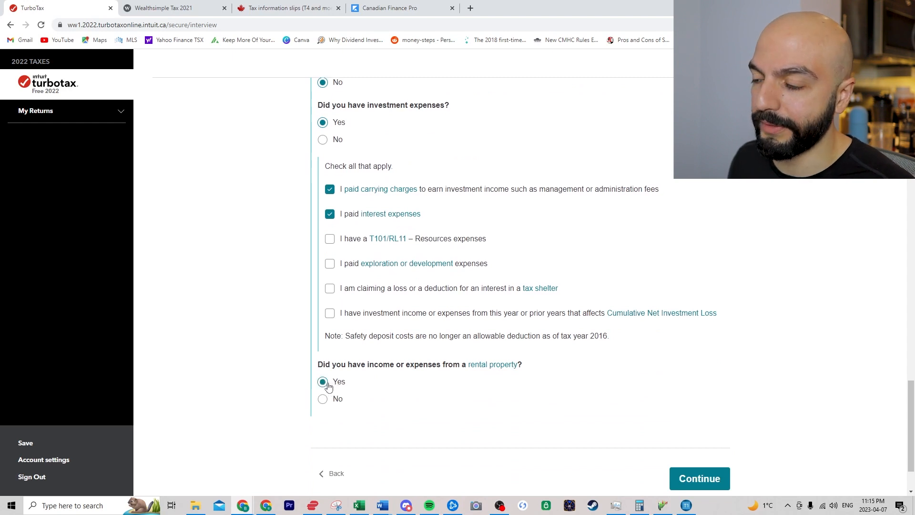
{"action": "left_click", "coordinate": [712, 482]}
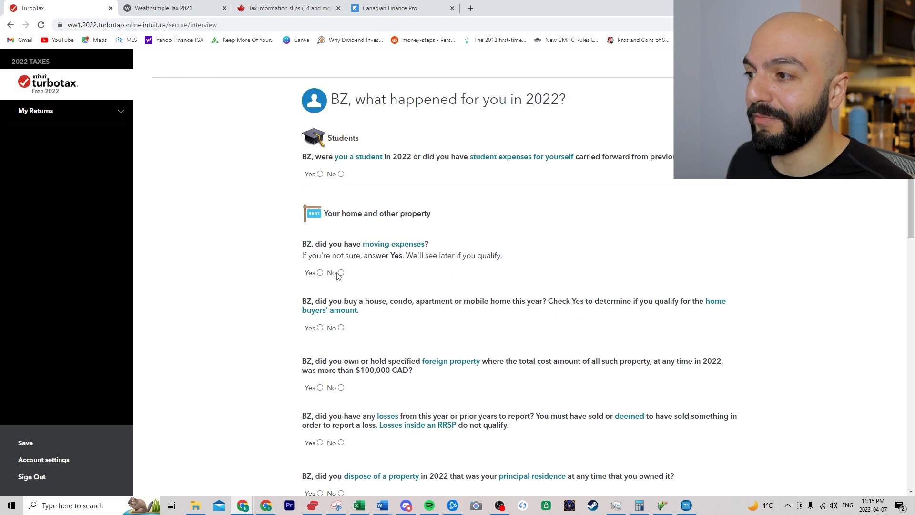
- Report foreign property over $100,000 CAD; answer No to principal residence and Home Accessibility credit
{"action": "left_click", "coordinate": [321, 388]}
{"action": "scroll", "coordinate": [258, 387], "scroll_direction": "down", "scroll_amount": 1}
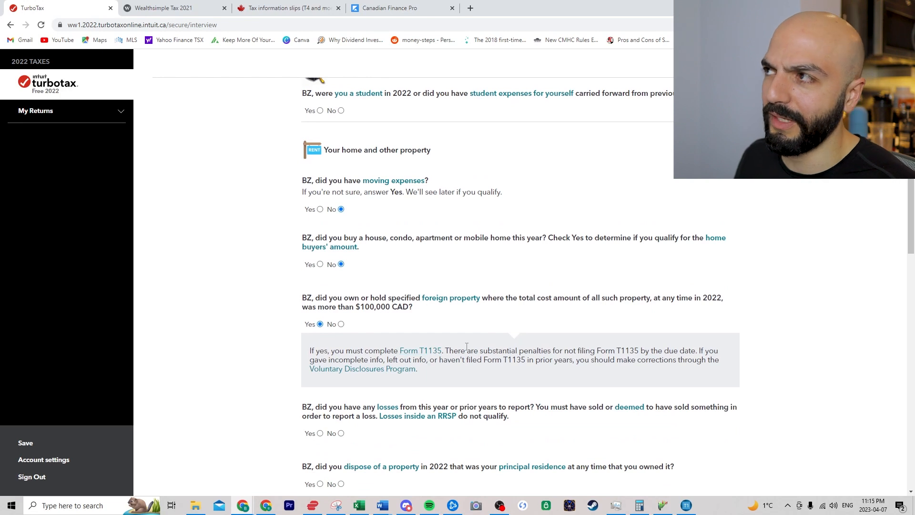
{"action": "scroll", "coordinate": [468, 349], "scroll_direction": "down", "scroll_amount": 1}
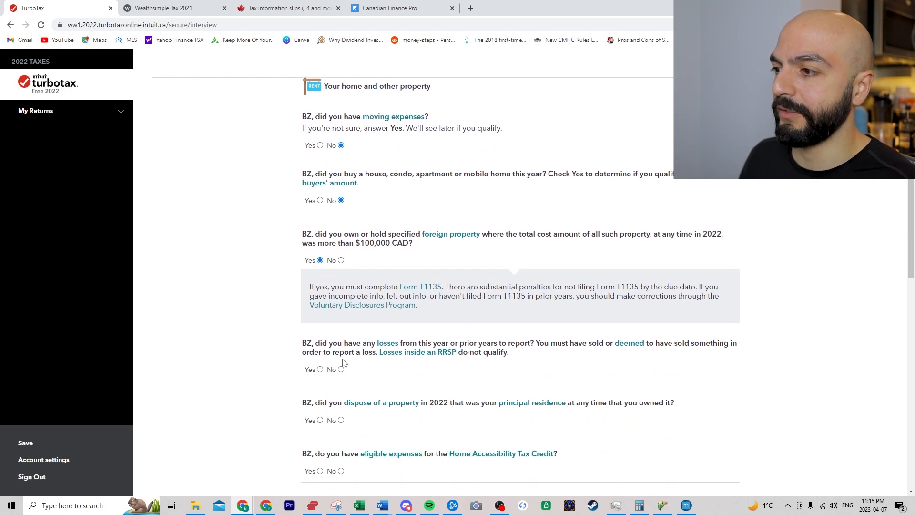
{"action": "left_click", "coordinate": [341, 420]}
{"action": "scroll", "coordinate": [352, 402], "scroll_direction": "down", "scroll_amount": 1}
{"action": "left_click", "coordinate": [341, 402]}
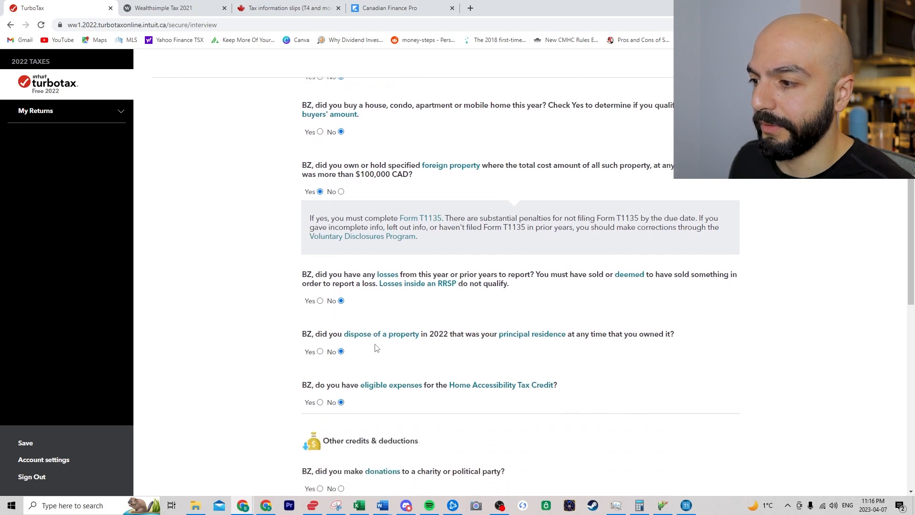
- Answer No to other deductions, volunteer firefighter, medical expenses and the last question, then continue
{"action": "scroll", "coordinate": [376, 347], "scroll_direction": "down", "scroll_amount": 3}
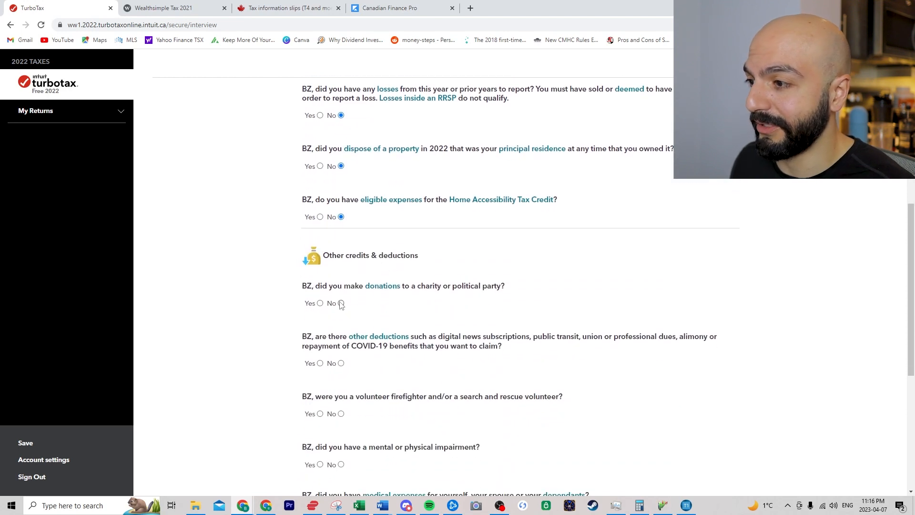
{"action": "left_click", "coordinate": [340, 363]}
{"action": "left_click", "coordinate": [340, 413]}
{"action": "scroll", "coordinate": [341, 413], "scroll_direction": "down", "scroll_amount": 1}
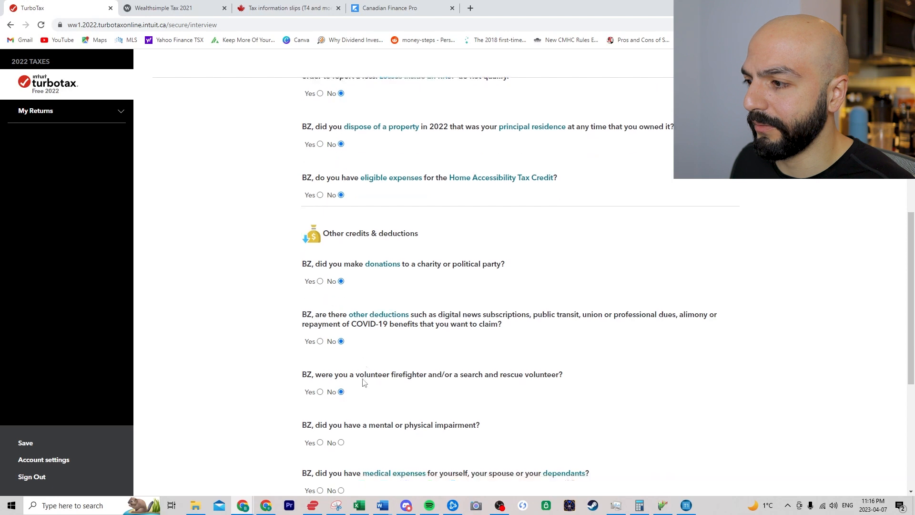
{"action": "left_click", "coordinate": [340, 449]}
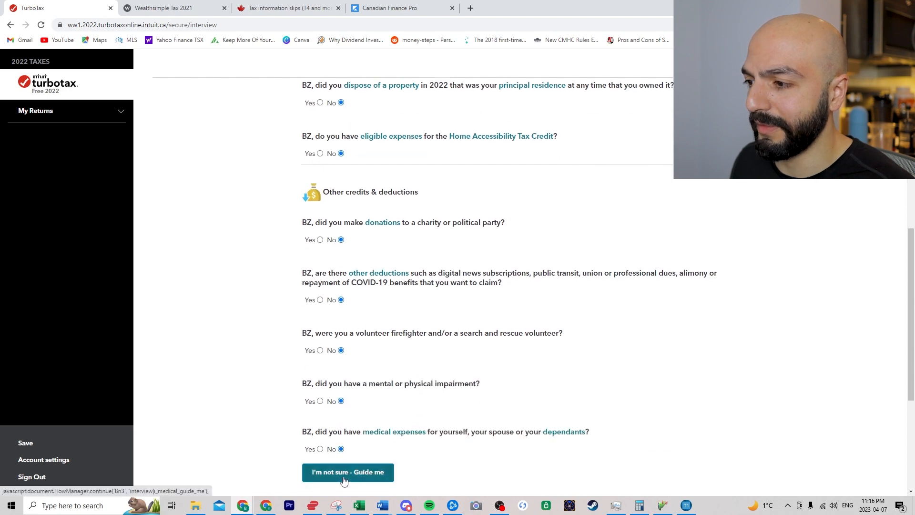
{"action": "left_click", "coordinate": [344, 474]}
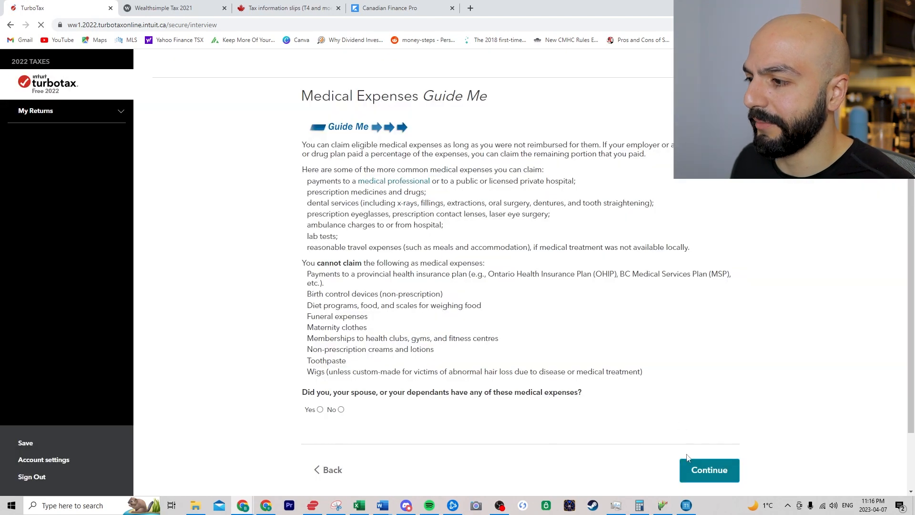
{"action": "left_click", "coordinate": [329, 469]}
{"action": "scroll", "coordinate": [281, 332], "scroll_direction": "down", "scroll_amount": 8}
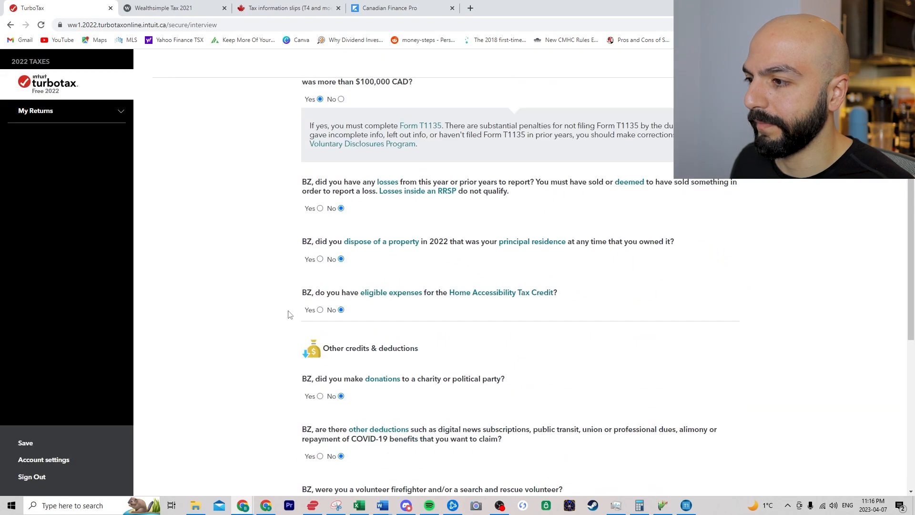
{"action": "scroll", "coordinate": [291, 308], "scroll_direction": "down", "scroll_amount": 5}
{"action": "left_click", "coordinate": [341, 345]}
{"action": "left_click", "coordinate": [706, 406]}
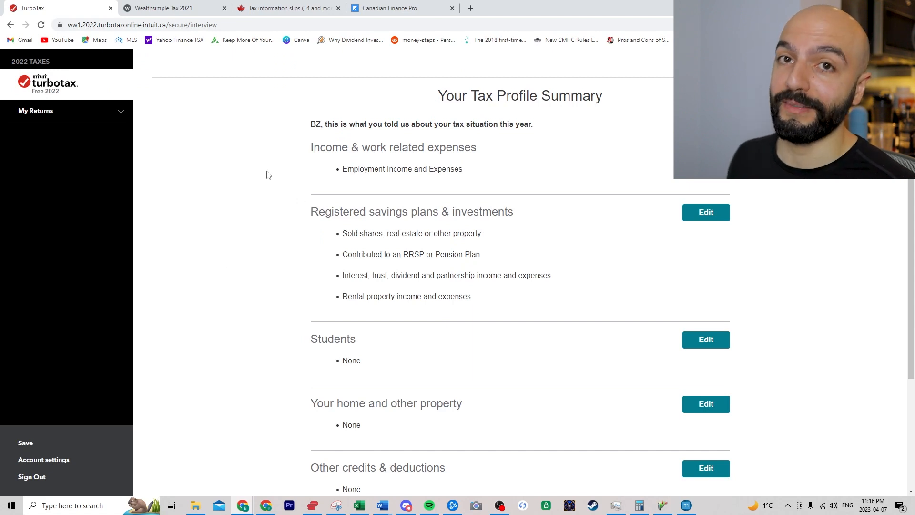
- Continue through the profile summary, free-filing notice and CRA intro, then switch to the Wealthsimple Tax tab
{"action": "scroll", "coordinate": [261, 192], "scroll_direction": "down", "scroll_amount": 3}
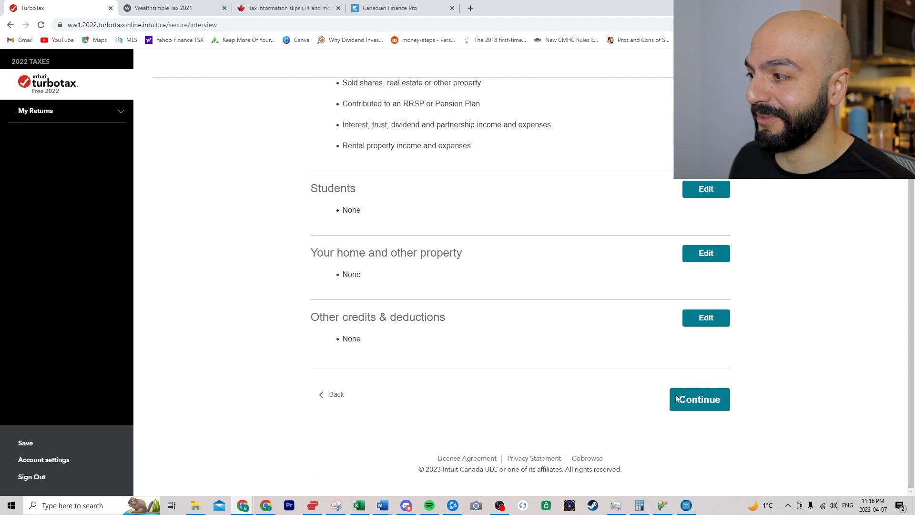
{"action": "left_click", "coordinate": [725, 404]}
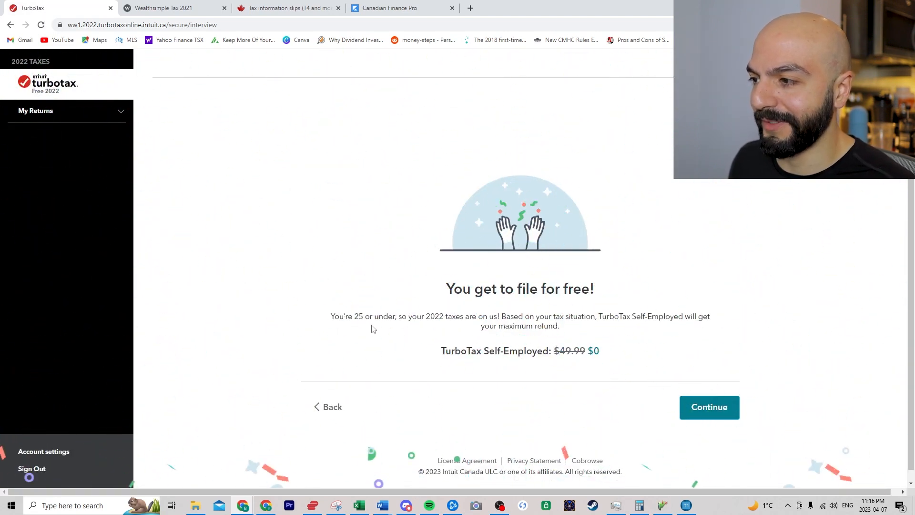
{"action": "left_click", "coordinate": [715, 406]}
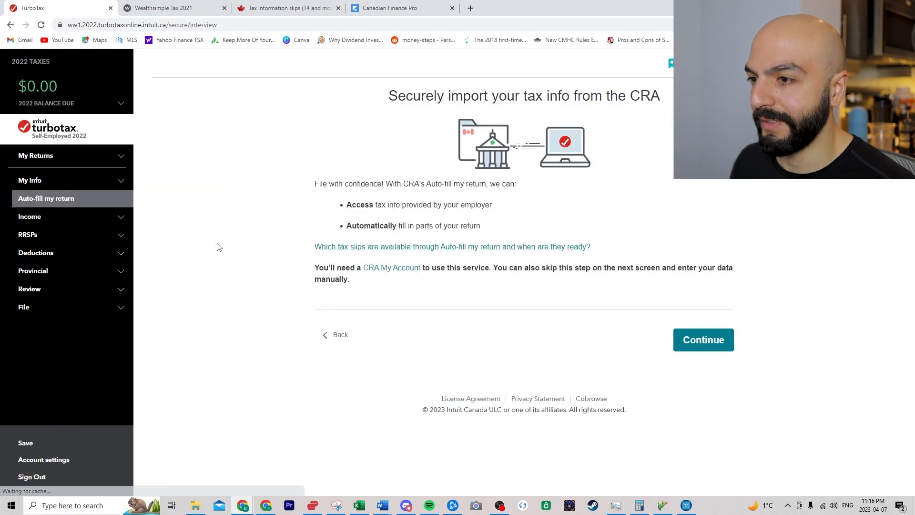
{"action": "left_click", "coordinate": [696, 338]}
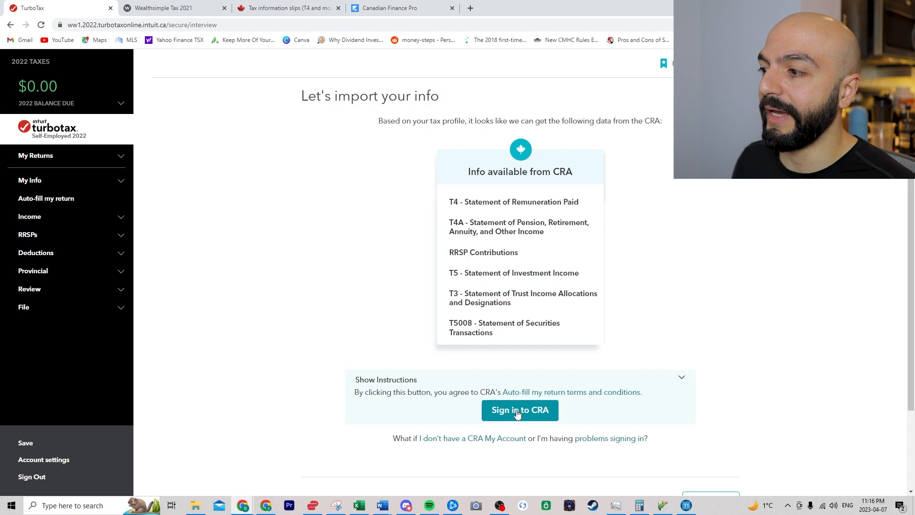
{"action": "left_click_drag", "start_coordinate": [381, 389], "coordinate": [452, 392]}
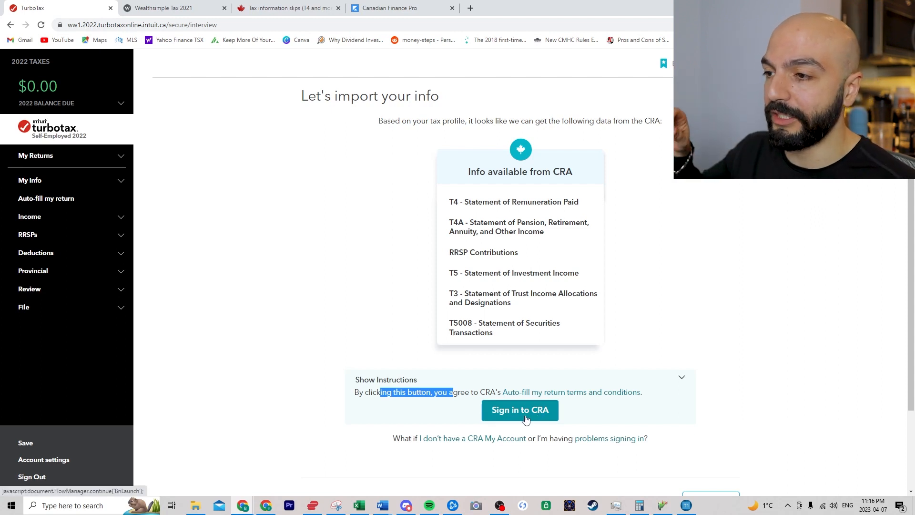
{"action": "scroll", "coordinate": [526, 419], "scroll_direction": "down", "scroll_amount": 2}
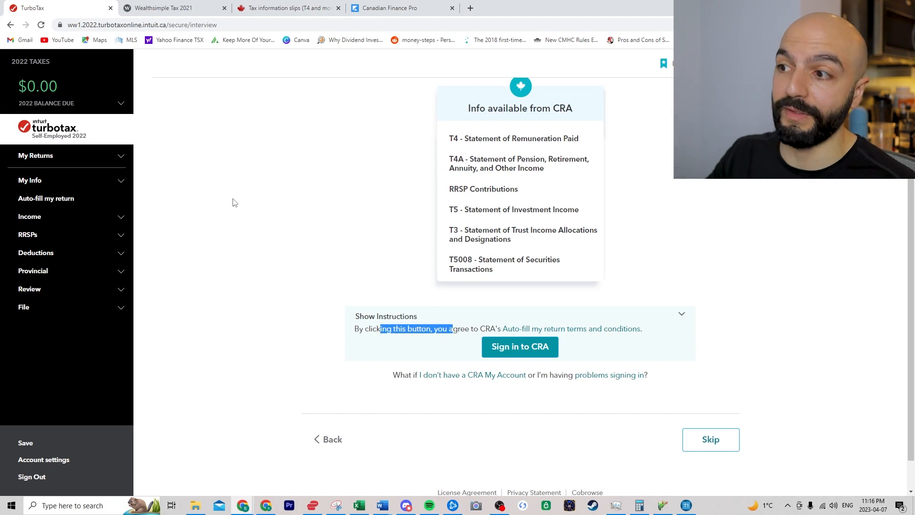
{"action": "left_click", "coordinate": [197, 7]}
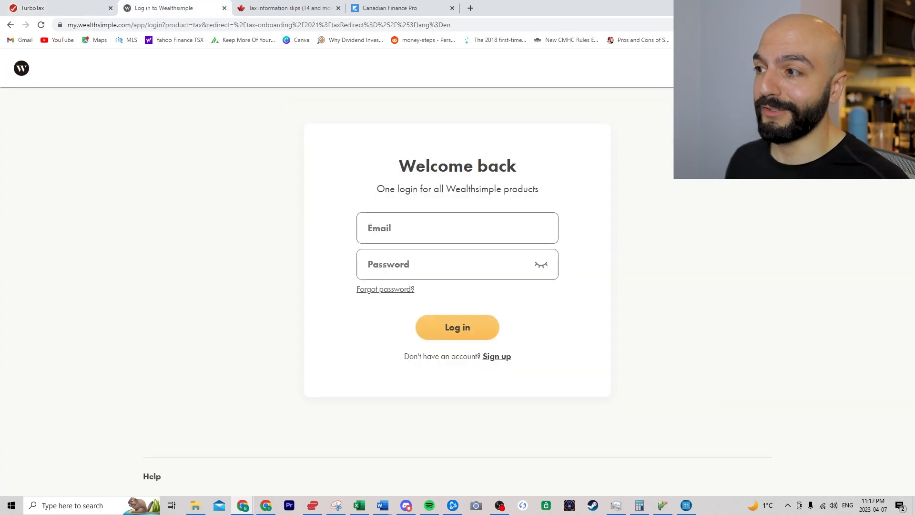
- Log in to Wealthsimple Tax with the account e-mail and password
{"action": "left_click", "coordinate": [465, 231]}
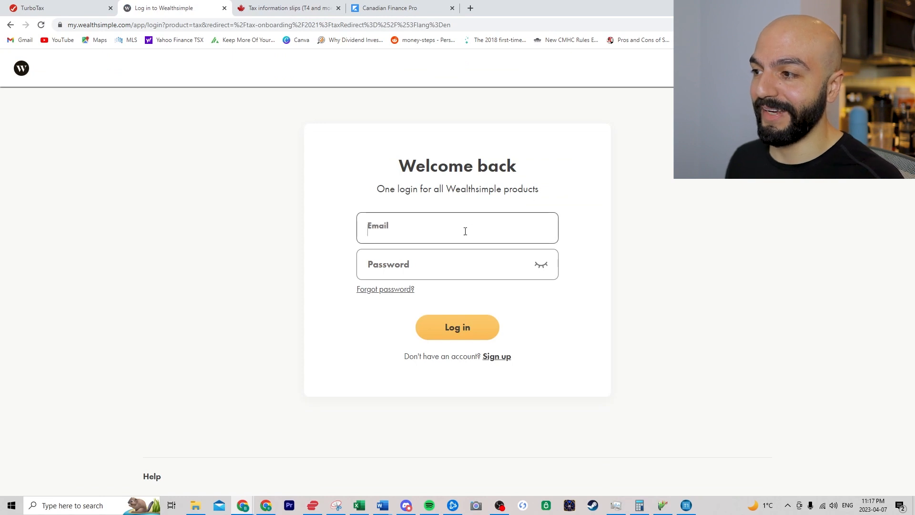
{"action": "type", "text": "base"}
{"action": "key", "text": "BackSpace"}
{"action": "key", "text": "Tab"}
{"action": "type", "text": "************"}
{"action": "key", "text": "Return"}
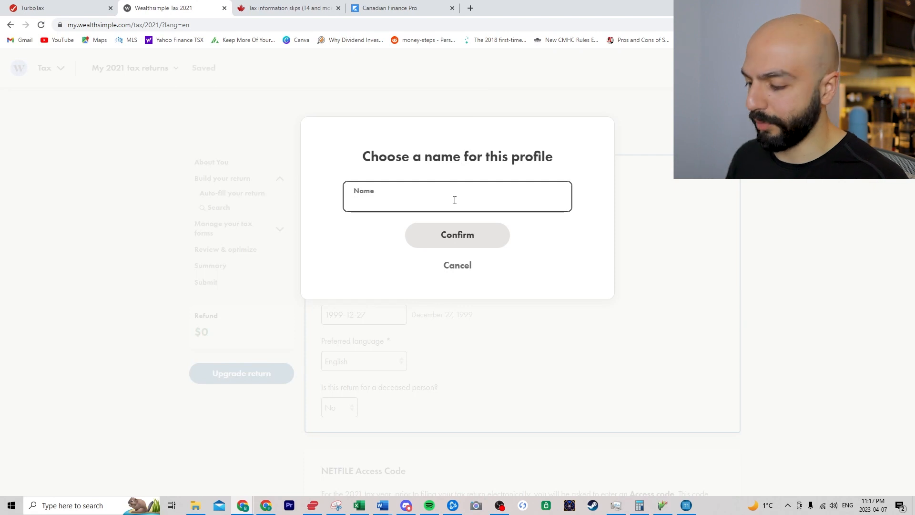
- Create a profile named with the person's initials and open its 2021 return
{"action": "type", "text": "BZ YT"}
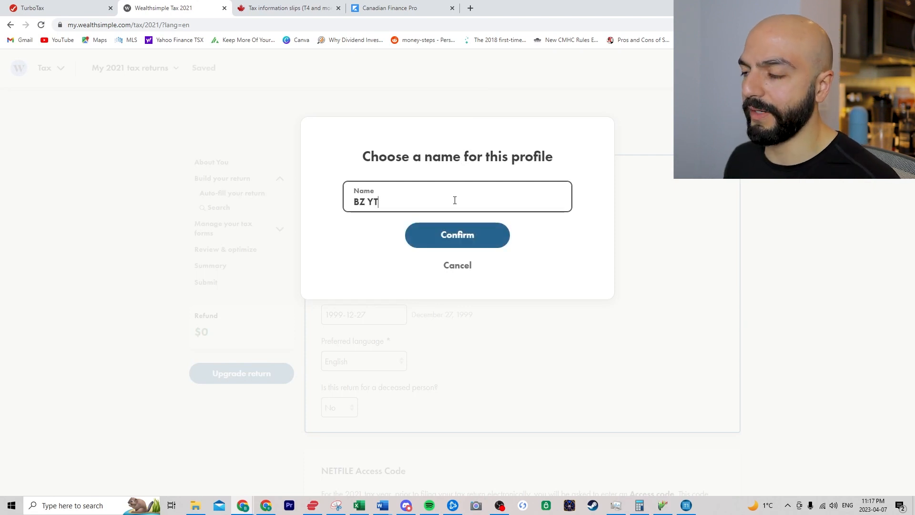
{"action": "left_click", "coordinate": [443, 239]}
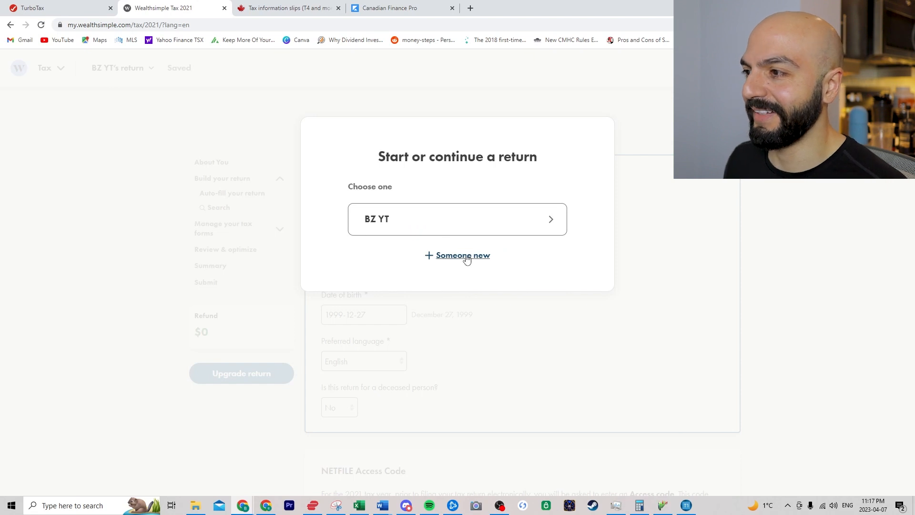
{"action": "left_click", "coordinate": [527, 227]}
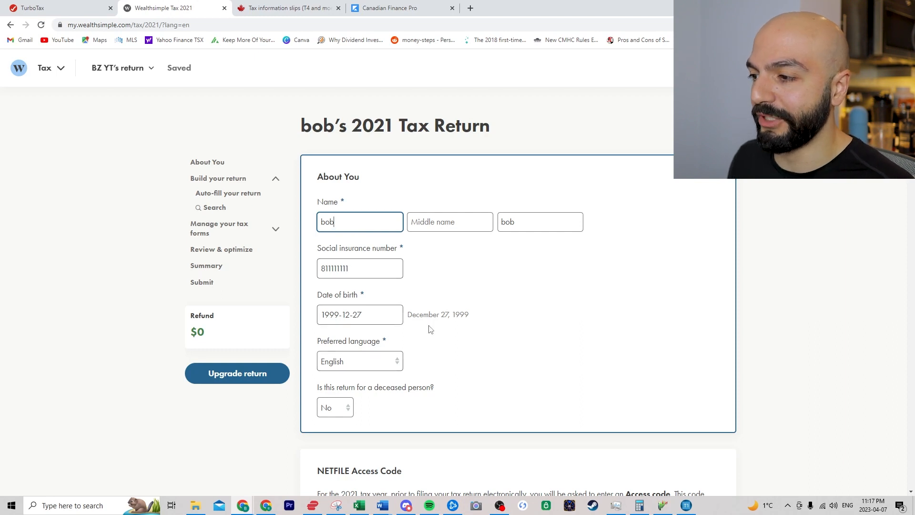
{"action": "scroll", "coordinate": [410, 336], "scroll_direction": "down", "scroll_amount": 1}
{"action": "left_click", "coordinate": [340, 349]}
{"action": "left_click", "coordinate": [329, 367]}
{"action": "left_click", "coordinate": [342, 348]}
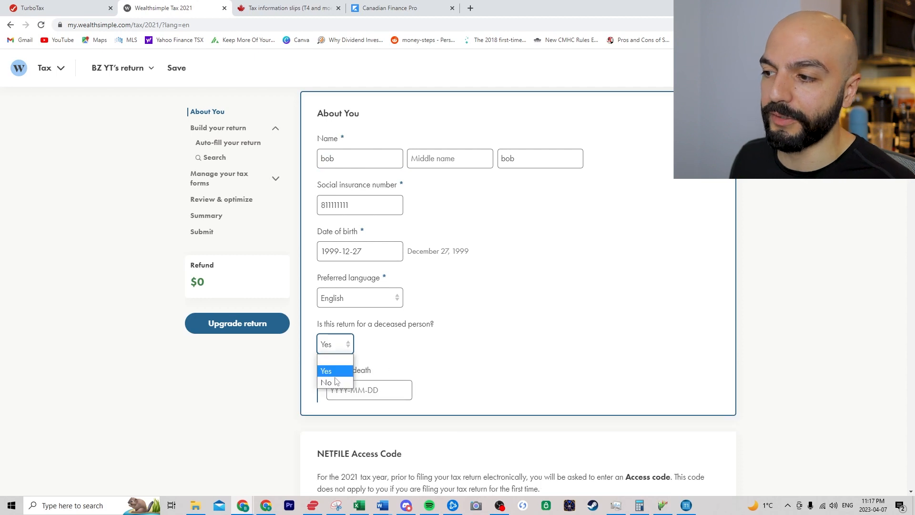
{"action": "left_click", "coordinate": [352, 379]}
{"action": "scroll", "coordinate": [474, 281], "scroll_direction": "down", "scroll_amount": 3}
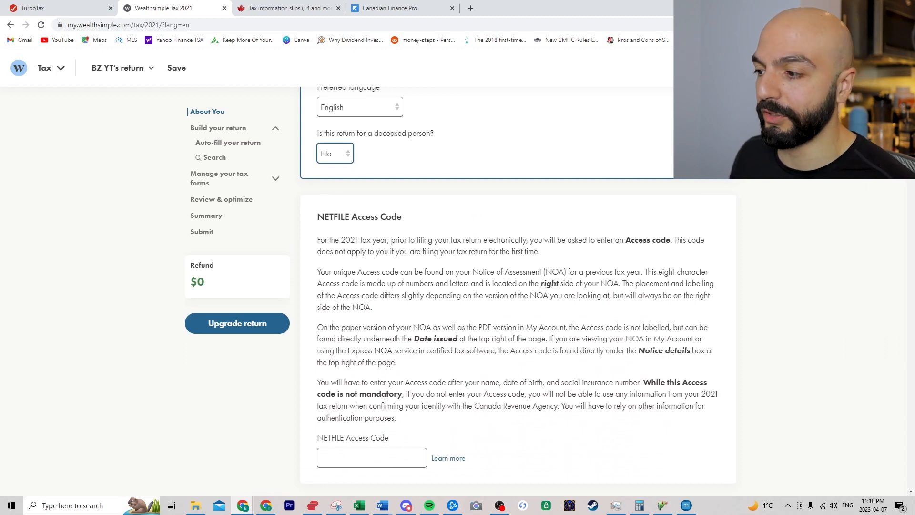
{"action": "scroll", "coordinate": [502, 305], "scroll_direction": "down", "scroll_amount": 5}
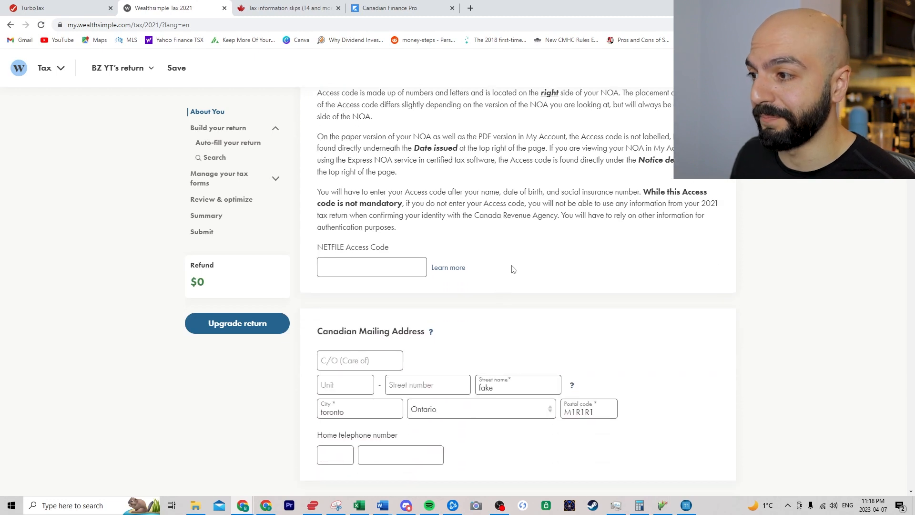
{"action": "scroll", "coordinate": [518, 197], "scroll_direction": "down", "scroll_amount": 1}
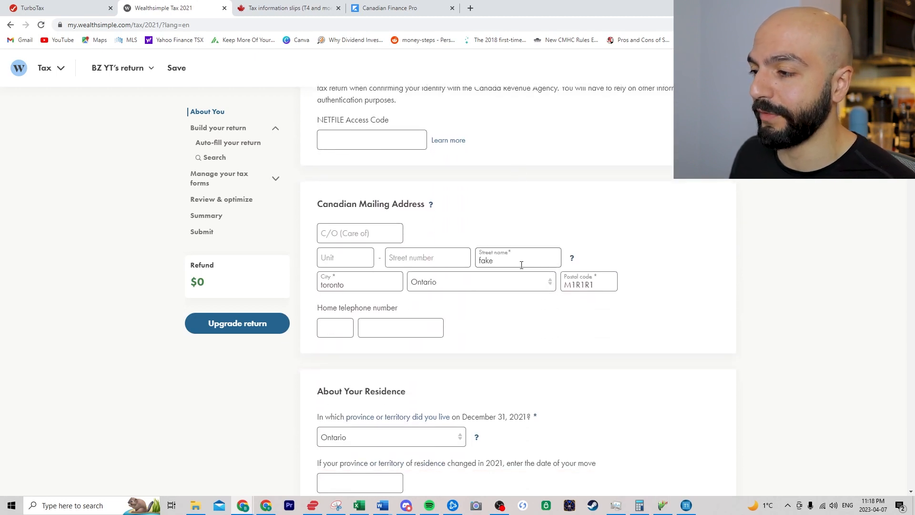
{"action": "scroll", "coordinate": [520, 291], "scroll_direction": "down", "scroll_amount": 2}
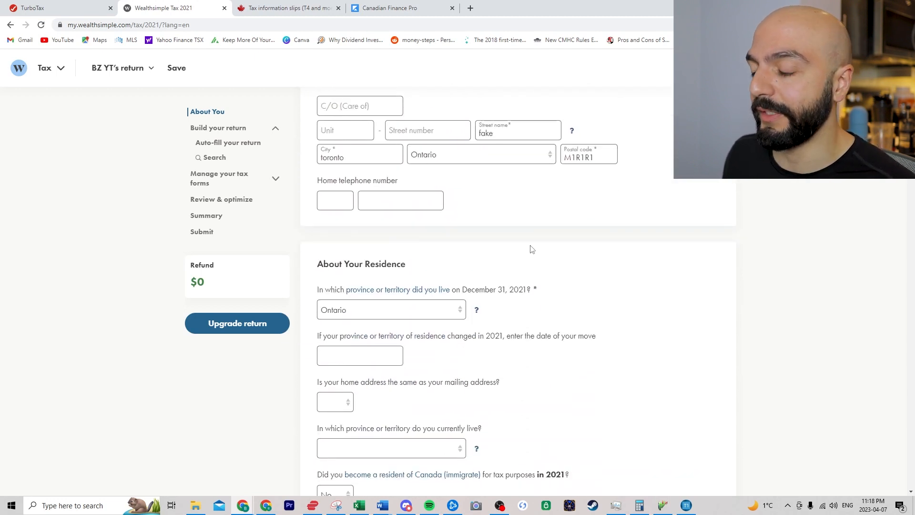
{"action": "scroll", "coordinate": [415, 312], "scroll_direction": "down", "scroll_amount": 3}
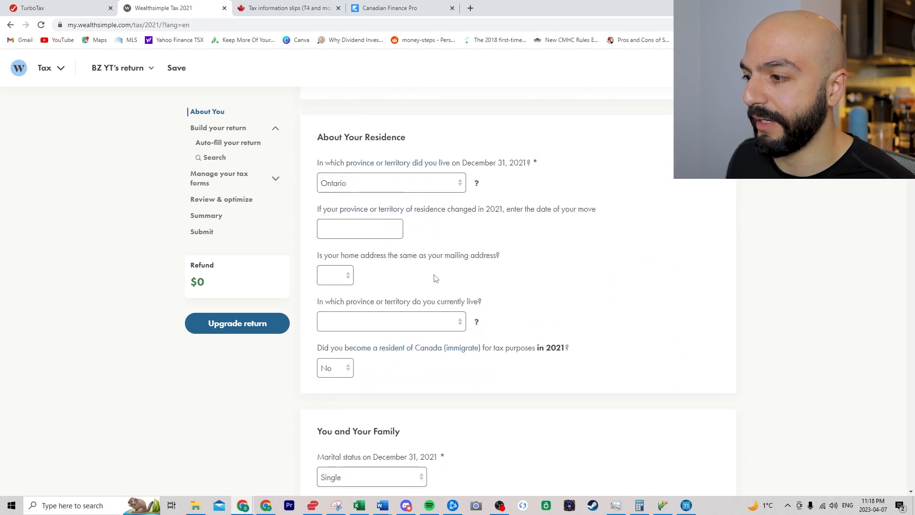
{"action": "scroll", "coordinate": [445, 276], "scroll_direction": "down", "scroll_amount": 1}
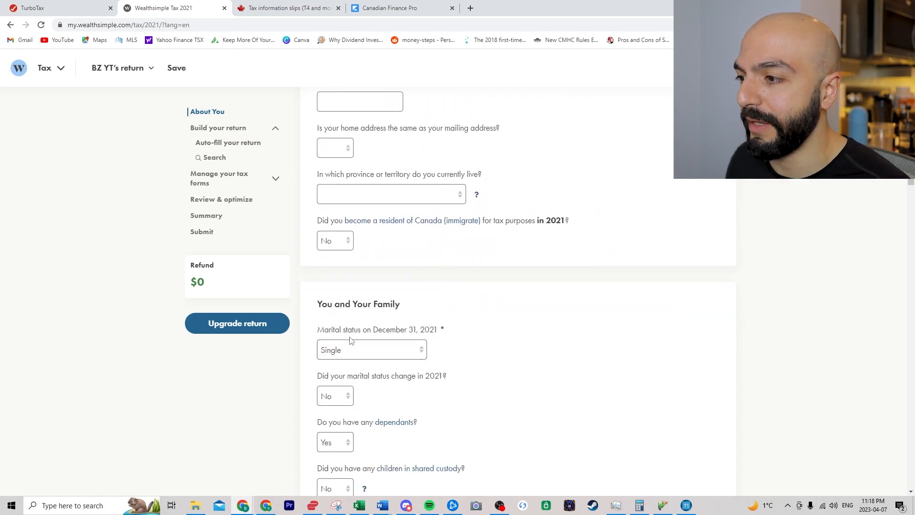
{"action": "scroll", "coordinate": [366, 349], "scroll_direction": "down", "scroll_amount": 1}
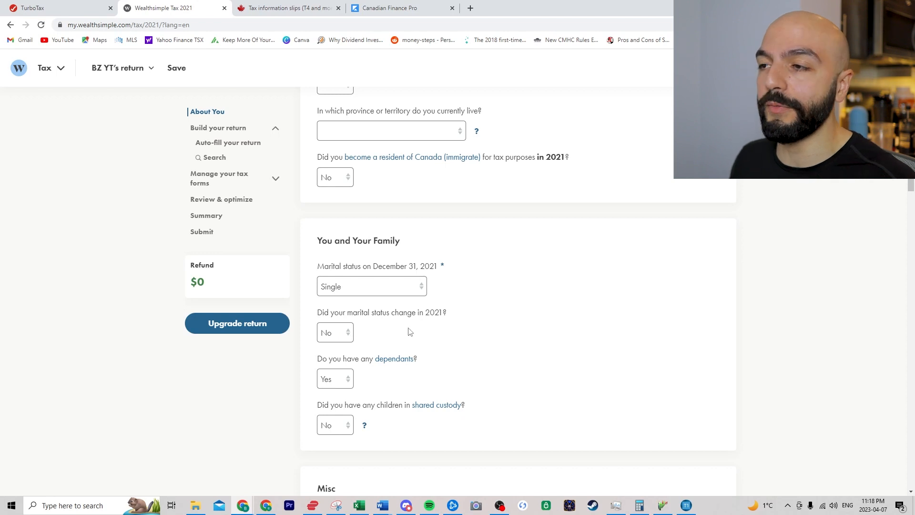
{"action": "scroll", "coordinate": [453, 305], "scroll_direction": "down", "scroll_amount": 4}
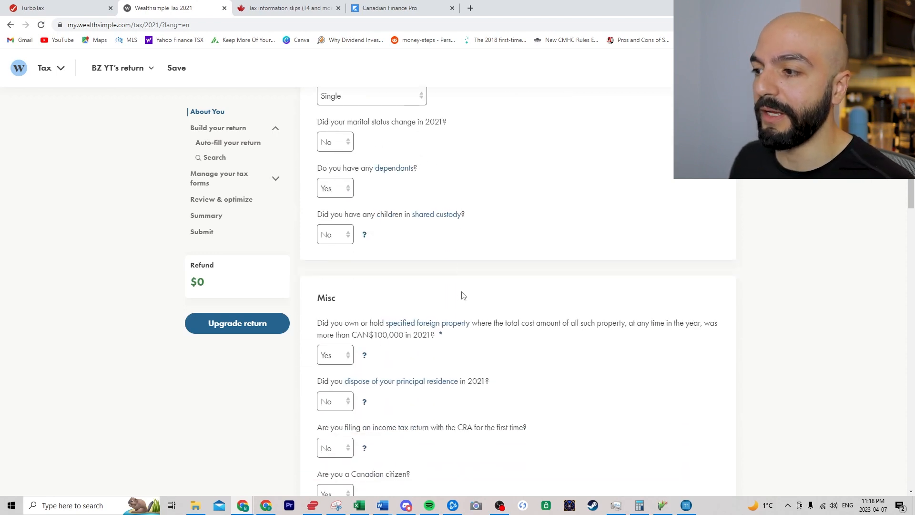
{"action": "scroll", "coordinate": [468, 286], "scroll_direction": "down", "scroll_amount": 1}
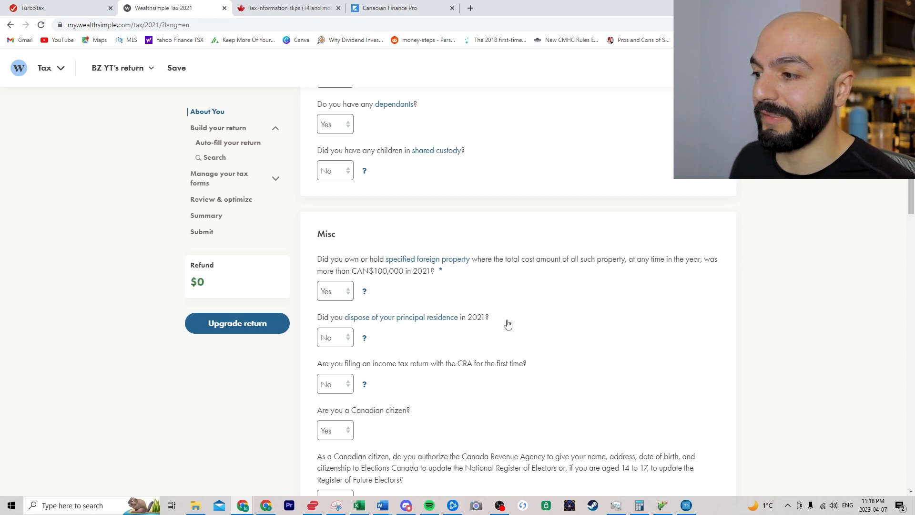
{"action": "scroll", "coordinate": [514, 327], "scroll_direction": "down", "scroll_amount": 5}
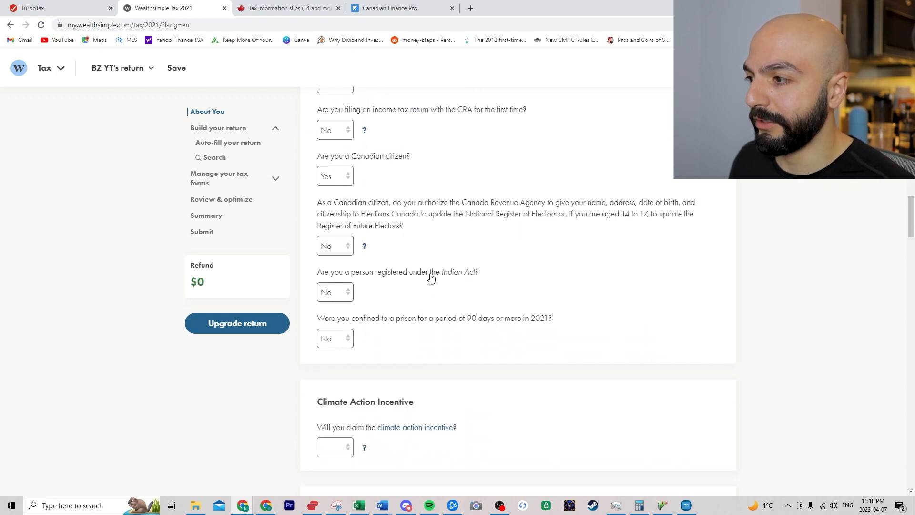
- Answer No to the Climate Action Incentive and the Ontario Trillium Benefit questions
{"action": "scroll", "coordinate": [427, 279], "scroll_direction": "down", "scroll_amount": 3}
{"action": "left_click", "coordinate": [335, 321]}
{"action": "left_click", "coordinate": [337, 359]}
{"action": "scroll", "coordinate": [337, 359], "scroll_direction": "down", "scroll_amount": 1}
{"action": "left_click", "coordinate": [338, 365]}
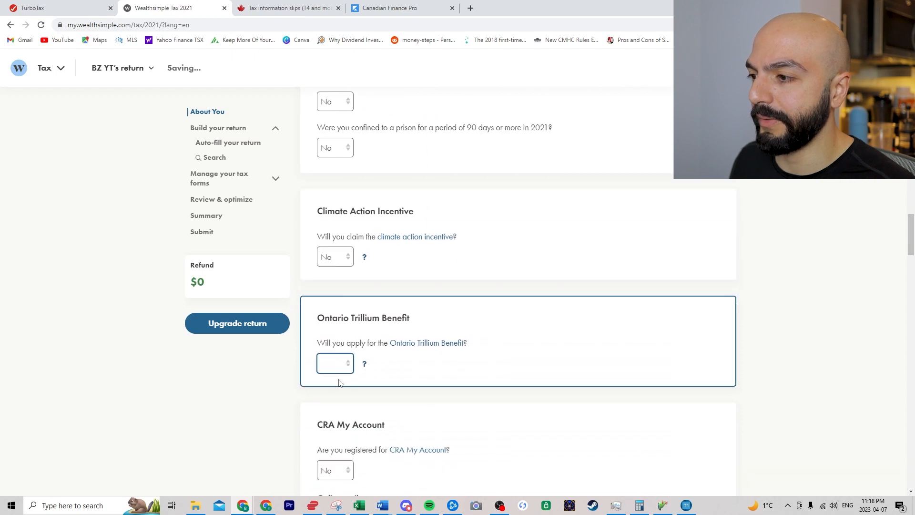
{"action": "left_click", "coordinate": [330, 404]}
- Set CRA My Account registration to No, then scroll down to Manage your tax forms
{"action": "scroll", "coordinate": [330, 404], "scroll_direction": "down", "scroll_amount": 3}
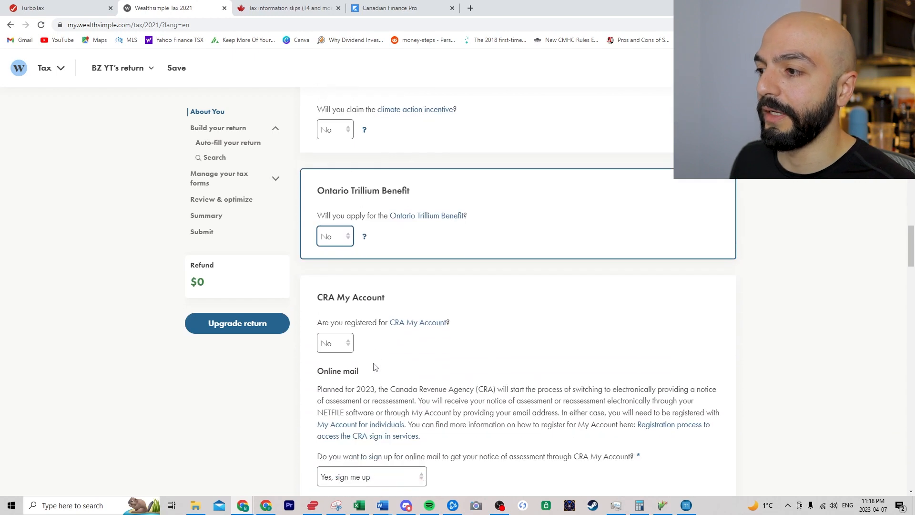
{"action": "scroll", "coordinate": [327, 352], "scroll_direction": "down", "scroll_amount": 1}
{"action": "left_click", "coordinate": [334, 280]}
{"action": "left_click", "coordinate": [333, 305]}
{"action": "left_click", "coordinate": [328, 280]}
{"action": "left_click", "coordinate": [328, 316]}
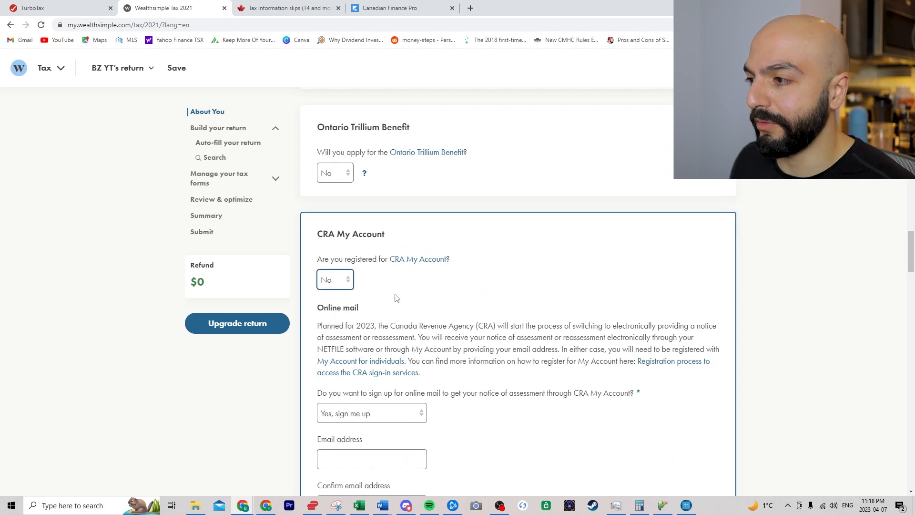
{"action": "scroll", "coordinate": [435, 297], "scroll_direction": "down", "scroll_amount": 1}
{"action": "scroll", "coordinate": [405, 257], "scroll_direction": "down", "scroll_amount": 2}
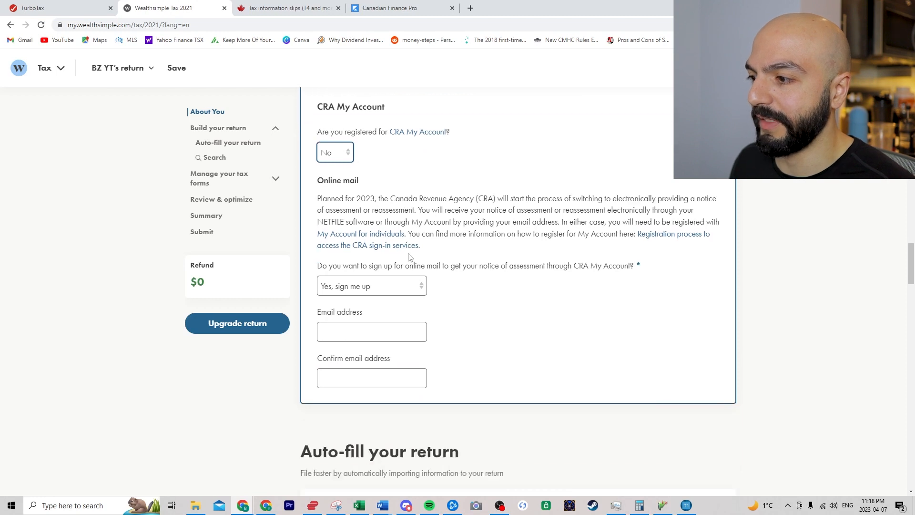
{"action": "scroll", "coordinate": [495, 248], "scroll_direction": "down", "scroll_amount": 2}
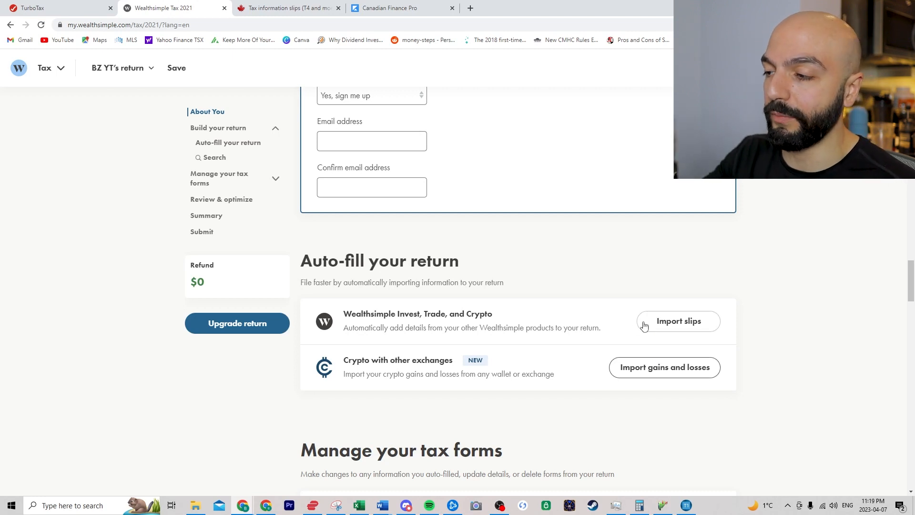
{"action": "scroll", "coordinate": [496, 172], "scroll_direction": "up", "scroll_amount": 4}
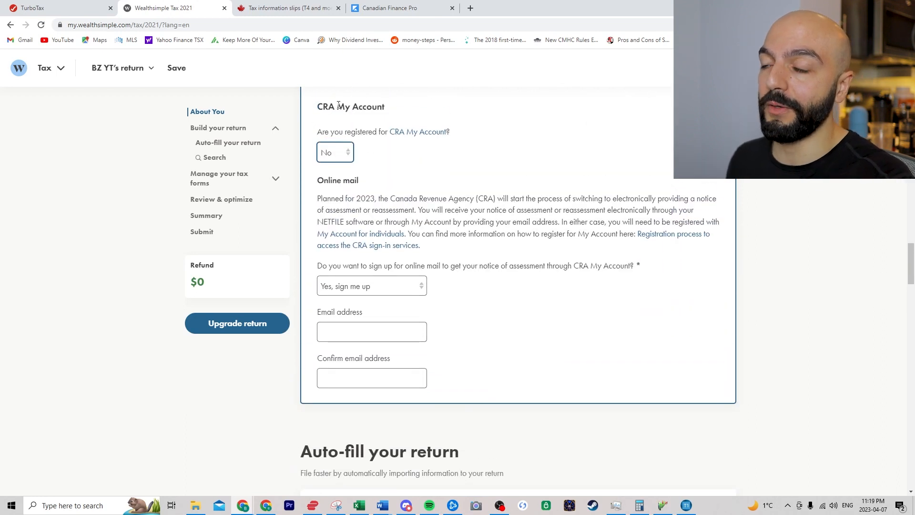
{"action": "scroll", "coordinate": [416, 381], "scroll_direction": "down", "scroll_amount": 3}
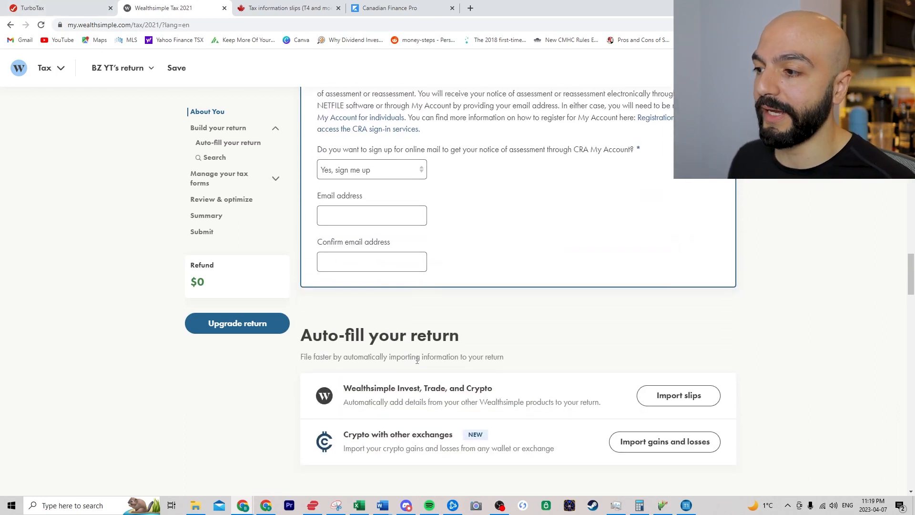
{"action": "scroll", "coordinate": [417, 360], "scroll_direction": "down", "scroll_amount": 2}
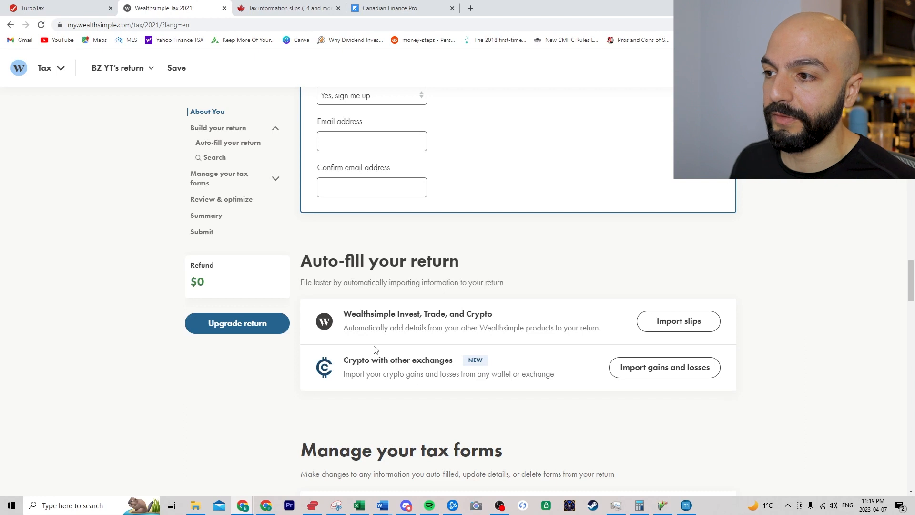
{"action": "scroll", "coordinate": [432, 299], "scroll_direction": "up", "scroll_amount": 5}
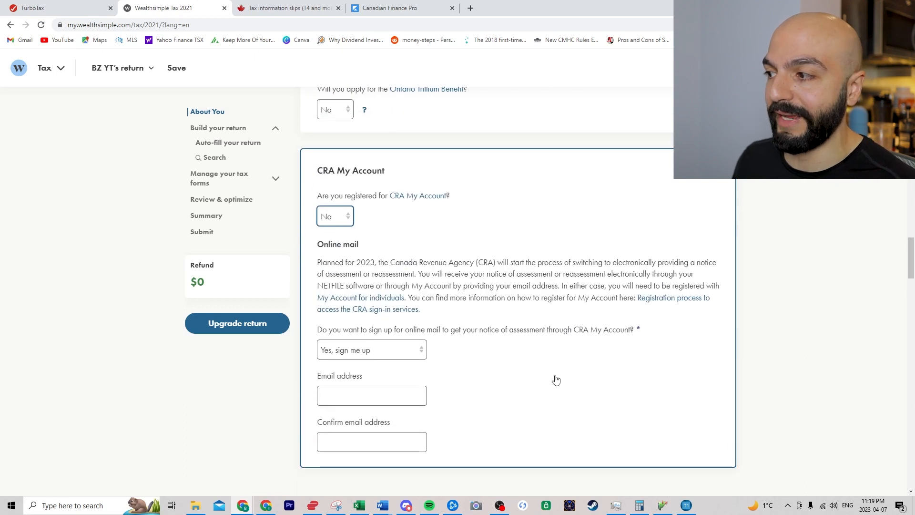
{"action": "scroll", "coordinate": [543, 355], "scroll_direction": "down", "scroll_amount": 3}
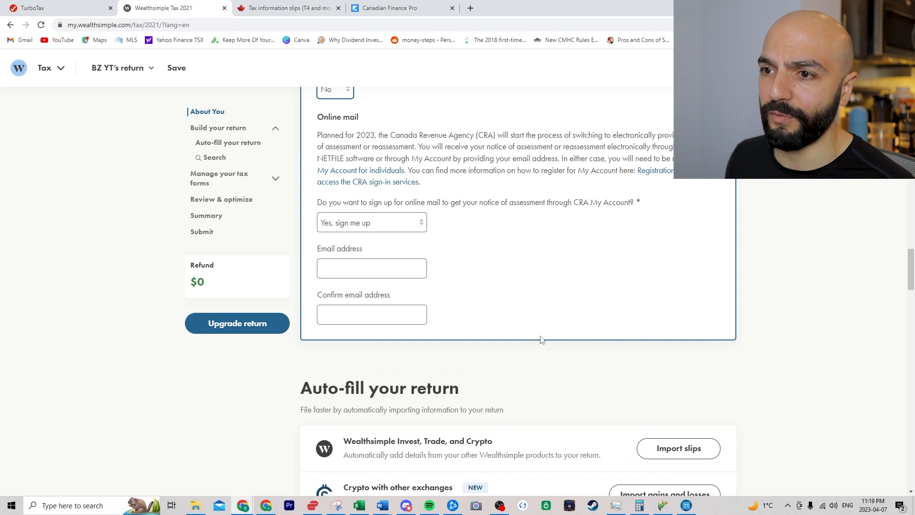
{"action": "scroll", "coordinate": [541, 339], "scroll_direction": "down", "scroll_amount": 7}
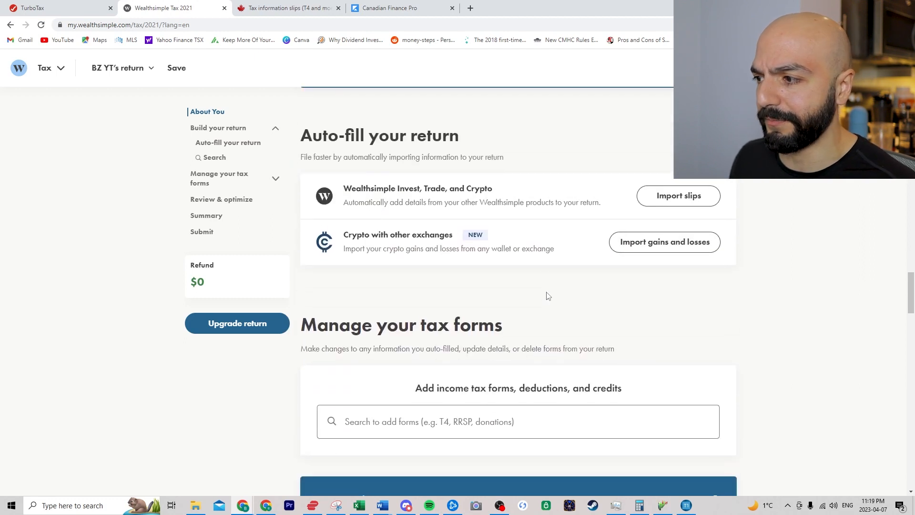
{"action": "scroll", "coordinate": [593, 233], "scroll_direction": "down", "scroll_amount": 3}
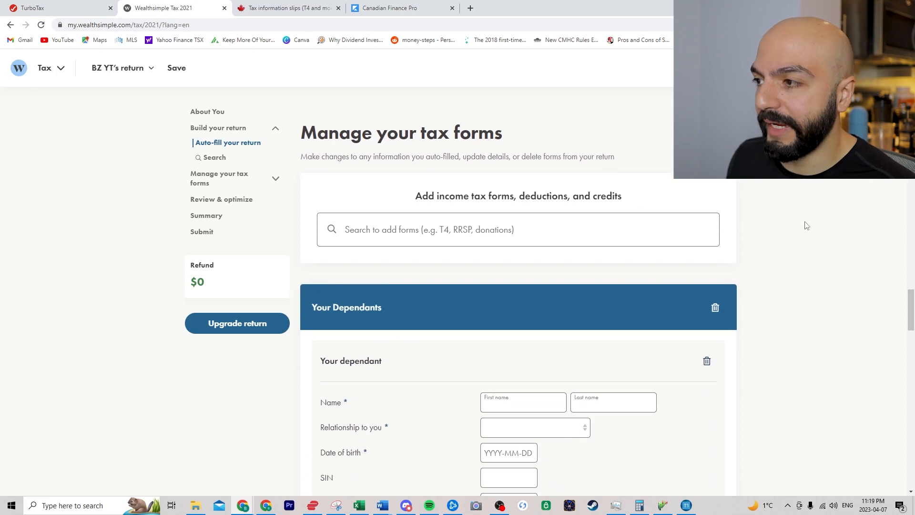
- Delete the blank Your Dependants section from the return
{"action": "left_click", "coordinate": [715, 307]}
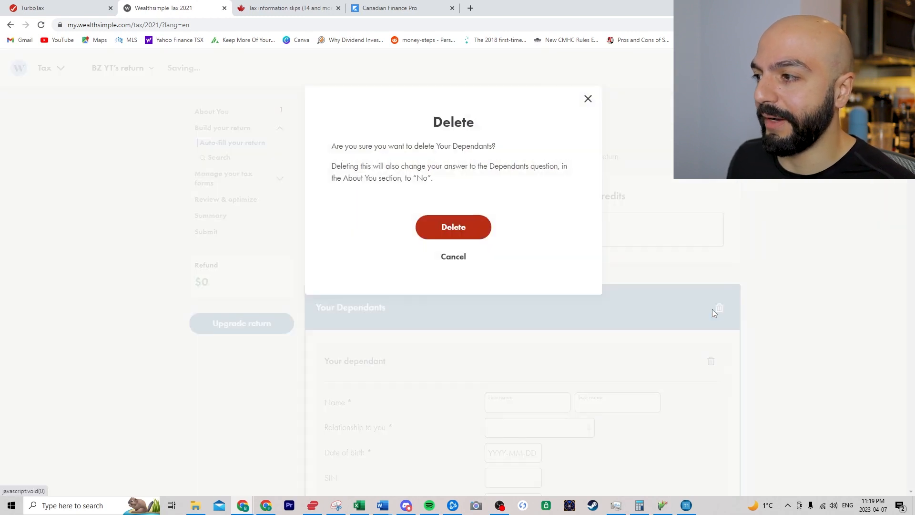
{"action": "left_click", "coordinate": [462, 232]}
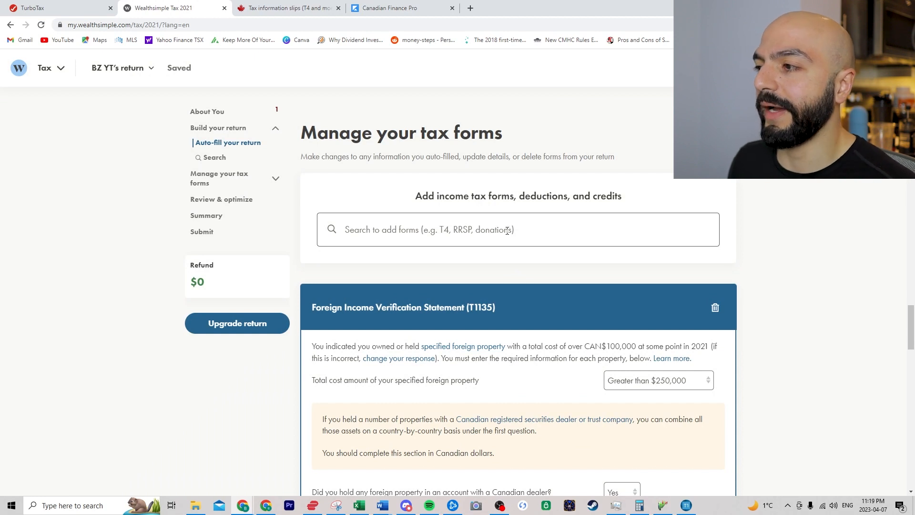
{"action": "scroll", "coordinate": [727, 299], "scroll_direction": "down", "scroll_amount": 15}
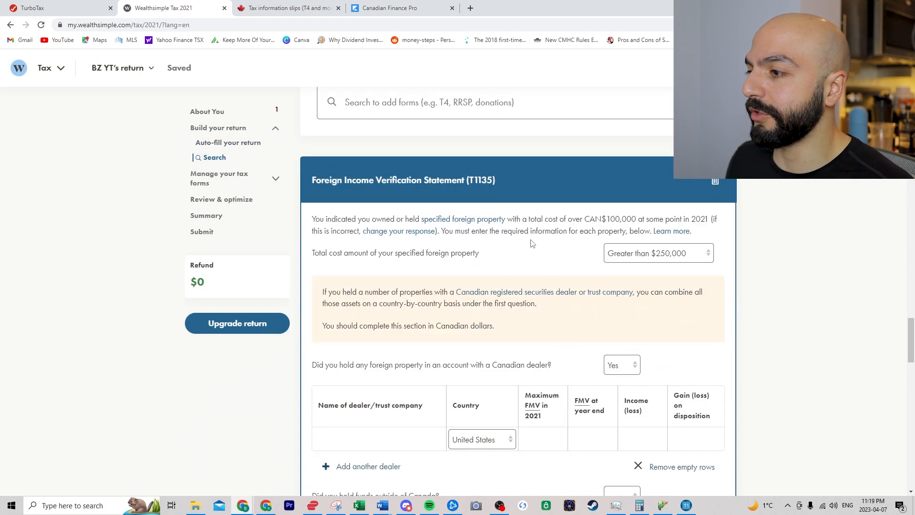
{"action": "scroll", "coordinate": [730, 299], "scroll_direction": "down", "scroll_amount": 12}
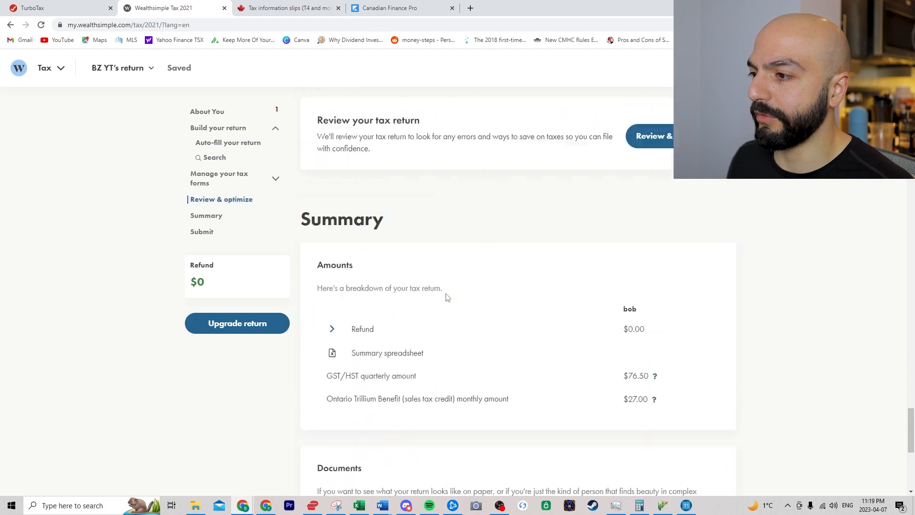
{"action": "scroll", "coordinate": [756, 322], "scroll_direction": "up", "scroll_amount": 20}
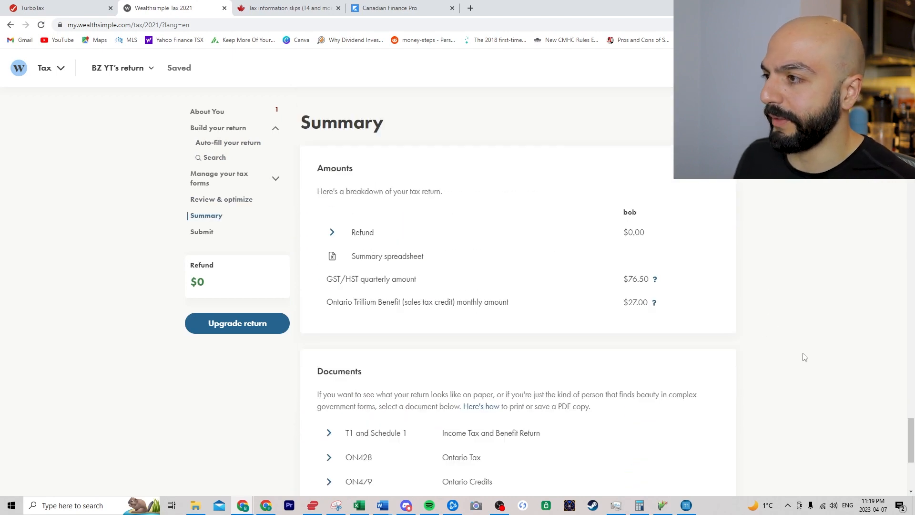
{"action": "scroll", "coordinate": [773, 350], "scroll_direction": "up", "scroll_amount": 5}
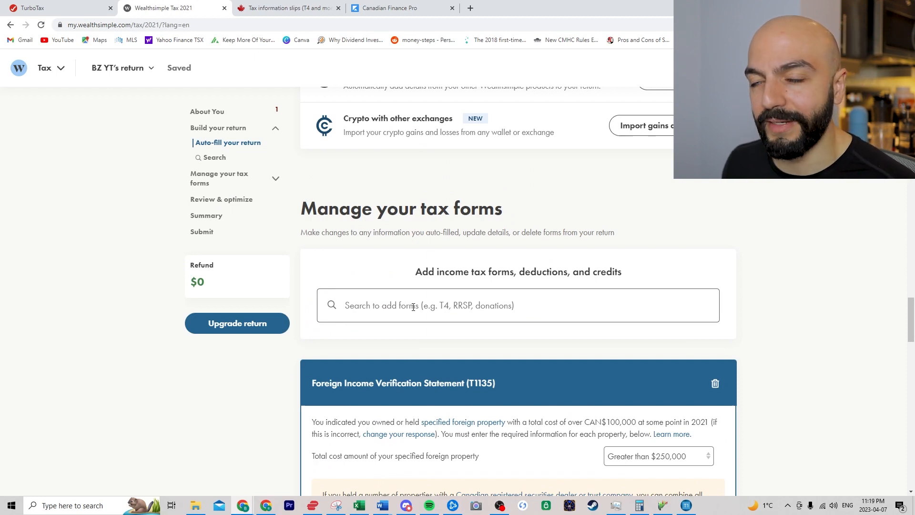
- Search the add-forms box for 776, rental and 2125 in turn
{"action": "left_click", "coordinate": [413, 307]}
{"action": "type", "text": "776"}
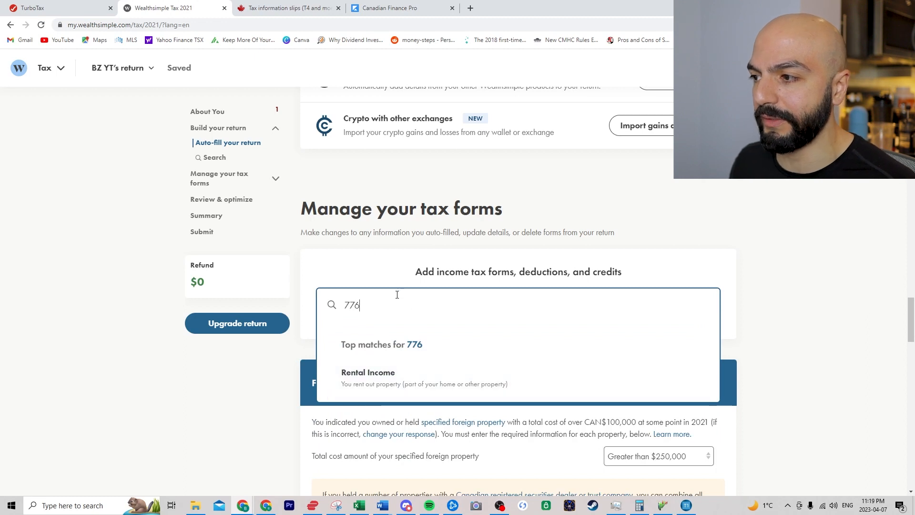
{"action": "double_click", "coordinate": [398, 299]}
{"action": "type", "text": "rental"}
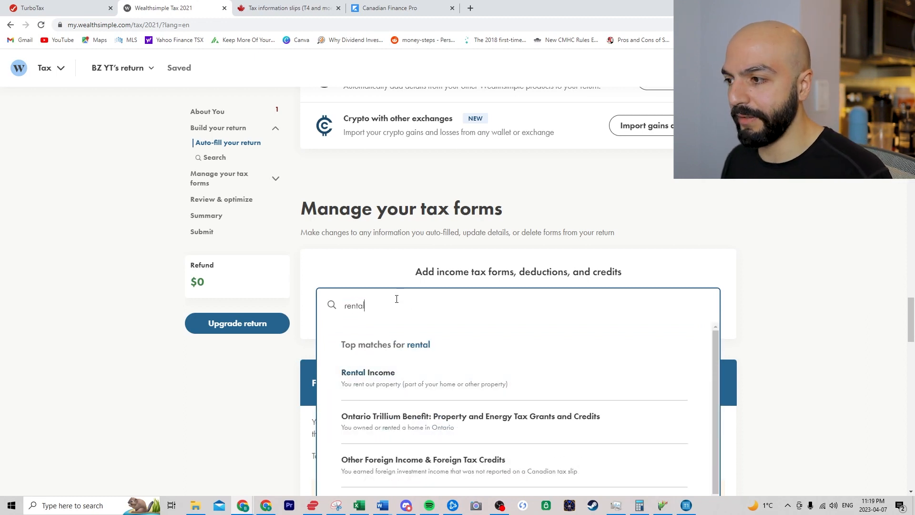
{"action": "double_click", "coordinate": [386, 311]}
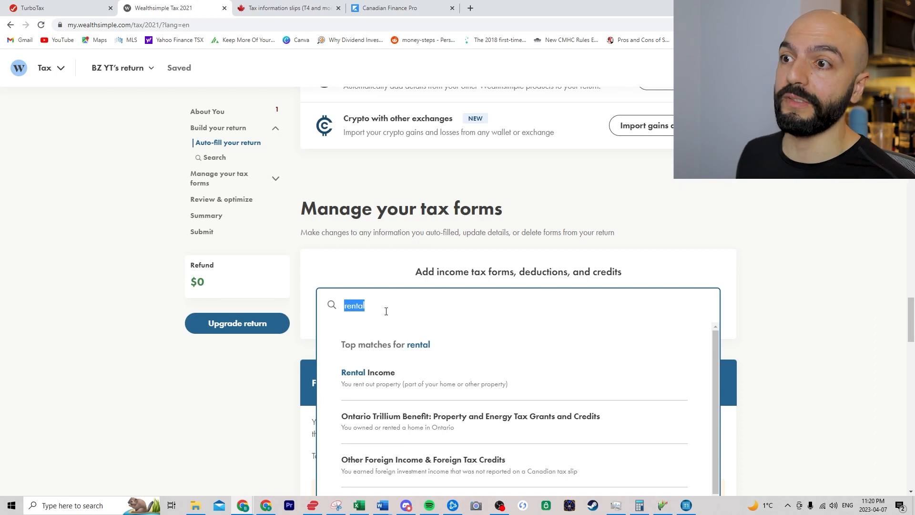
{"action": "type", "text": "2125"}
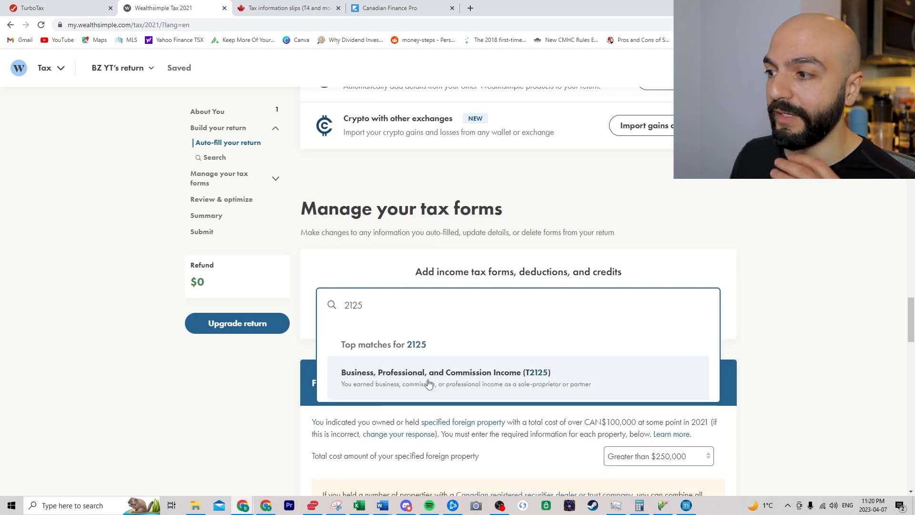
- Search for schedule 3, T5008 and T4, then clear the search to list form categories
{"action": "double_click", "coordinate": [405, 309]}
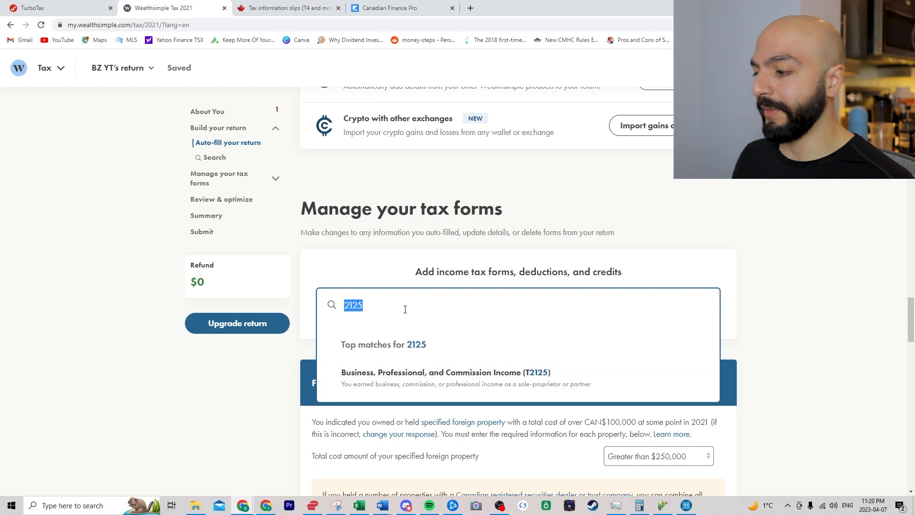
{"action": "type", "text": "schdule 3"}
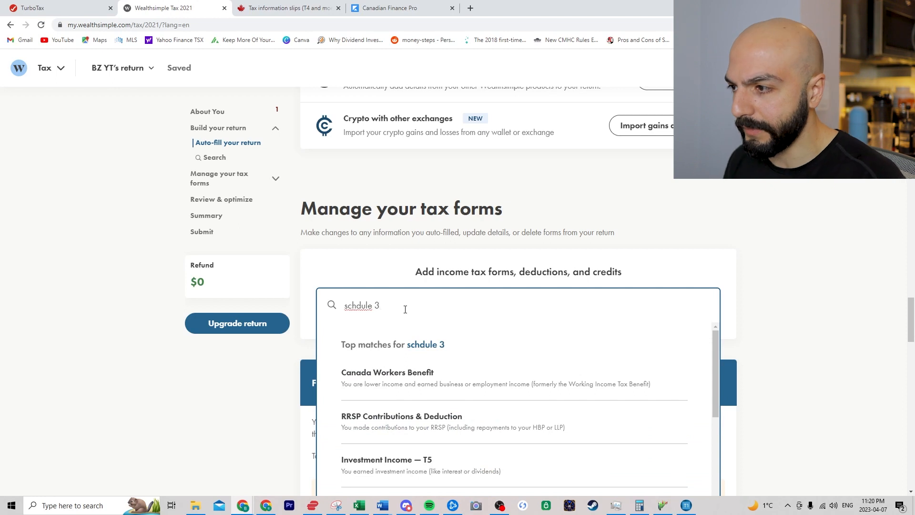
{"action": "key", "text": "BackSpace"}
{"action": "key", "text": "BackSpace"}
{"action": "key", "text": "BackSpace"}
{"action": "key", "text": "BackSpace"}
{"action": "key", "text": "BackSpace"}
{"action": "key", "text": "BackSpace"}
{"action": "type", "text": "edule 3"}
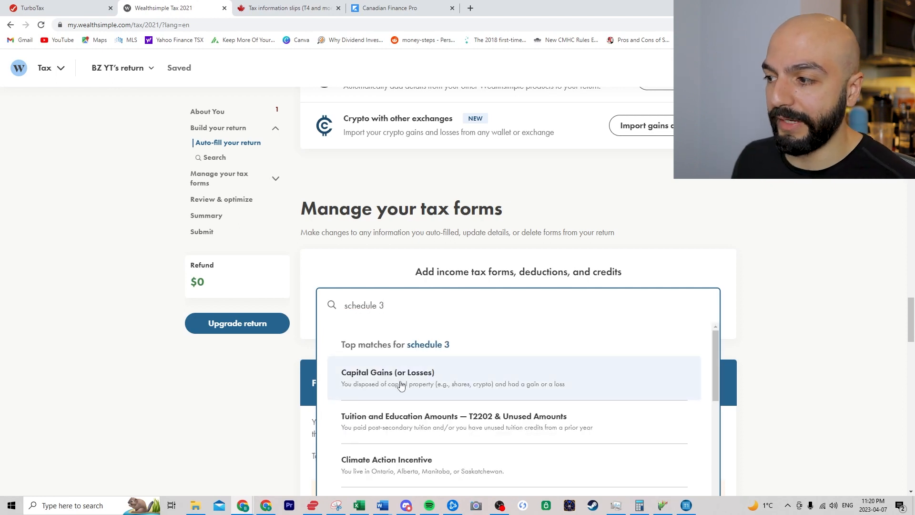
{"action": "triple_click", "coordinate": [390, 304]}
{"action": "type", "text": "t5008"}
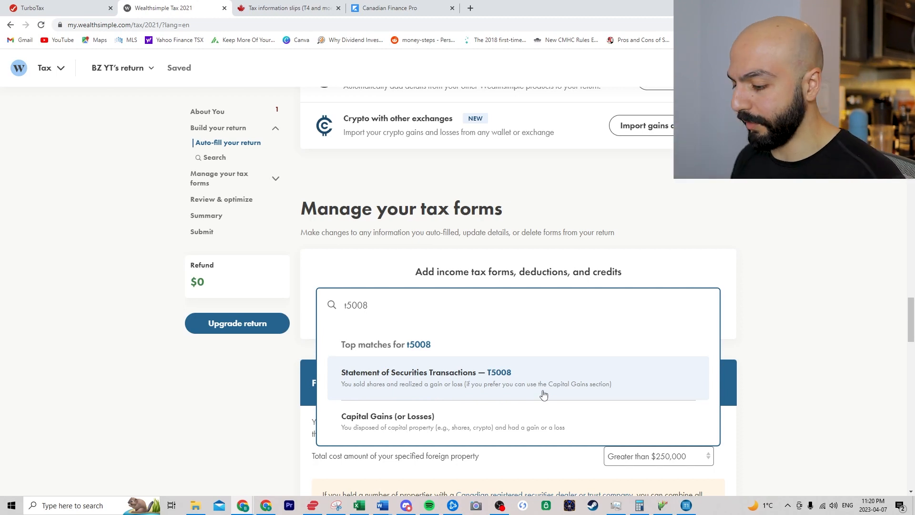
{"action": "key", "text": "BackSpace"}
{"action": "key", "text": "BackSpace"}
{"action": "key", "text": "BackSpace"}
{"action": "key", "text": "BackSpace"}
{"action": "key", "text": "BackSpace"}
{"action": "type", "text": "t4"}
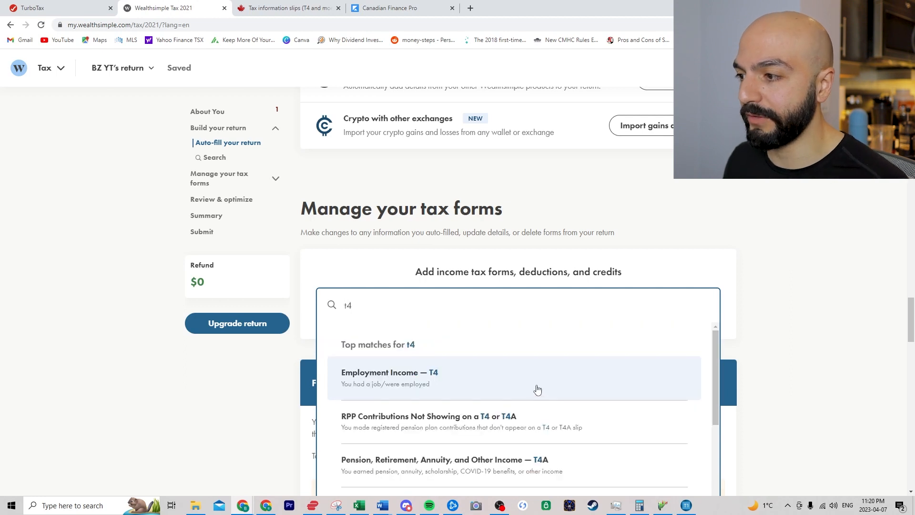
{"action": "key", "text": "BackSpace"}
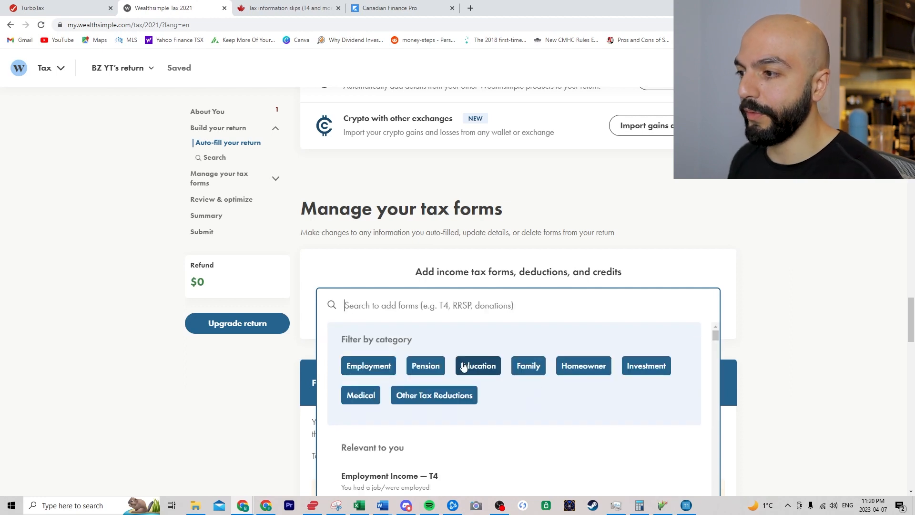
- Add Employment Income — T4 from the Employment filter, plus a second blank T4 slip
{"action": "left_click", "coordinate": [364, 365]}
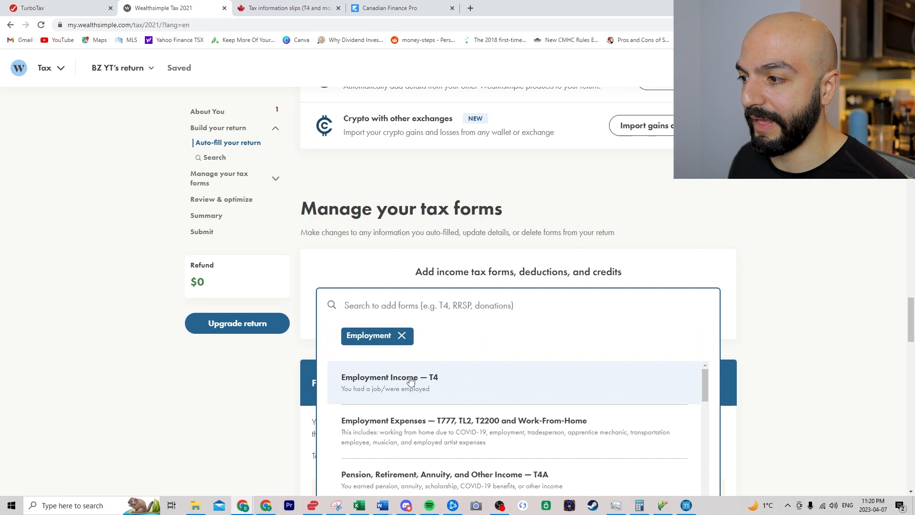
{"action": "left_click", "coordinate": [450, 384]}
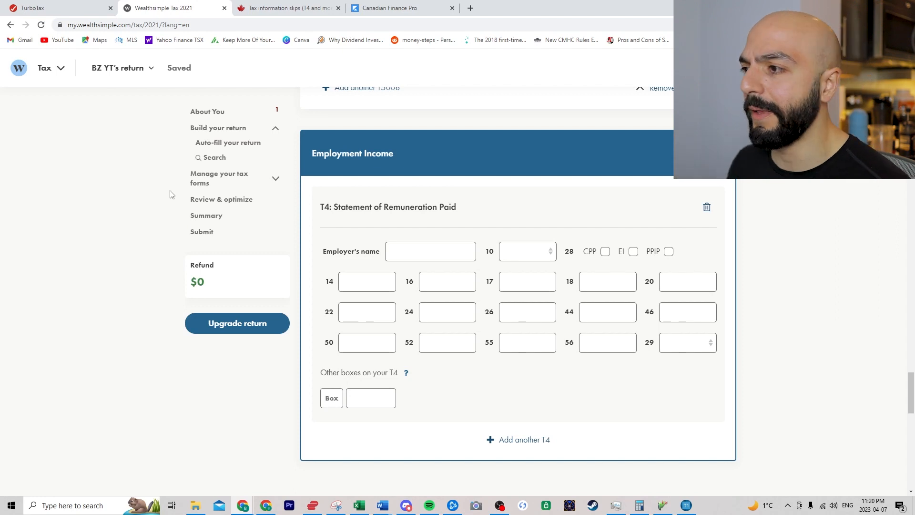
{"action": "left_click", "coordinate": [419, 251]}
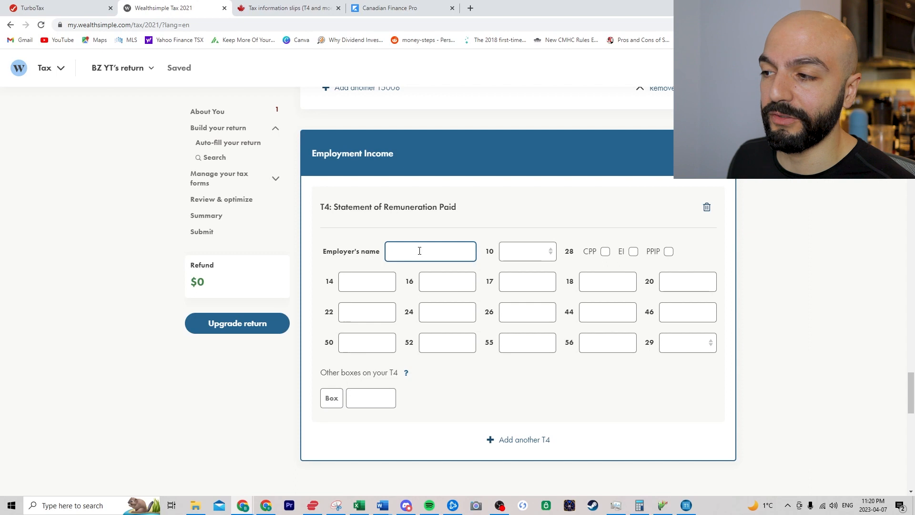
{"action": "scroll", "coordinate": [420, 251], "scroll_direction": "down", "scroll_amount": 1}
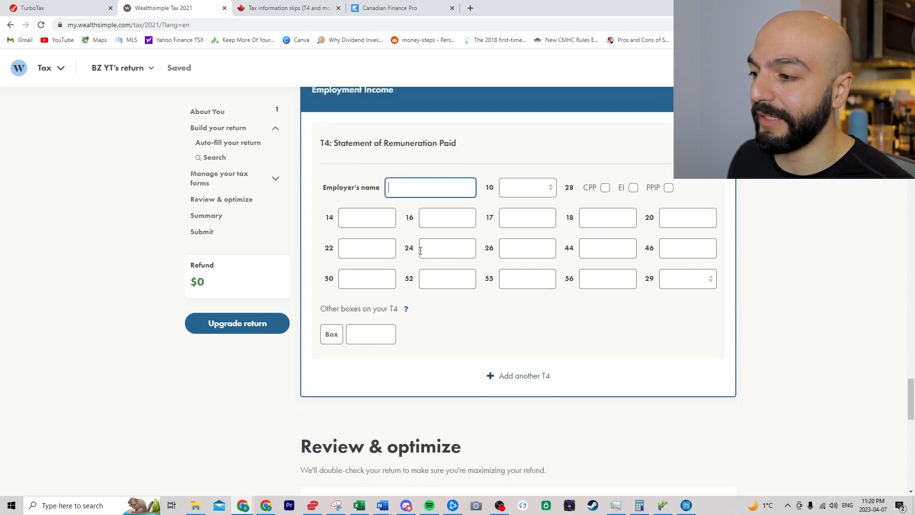
{"action": "left_click", "coordinate": [527, 379]}
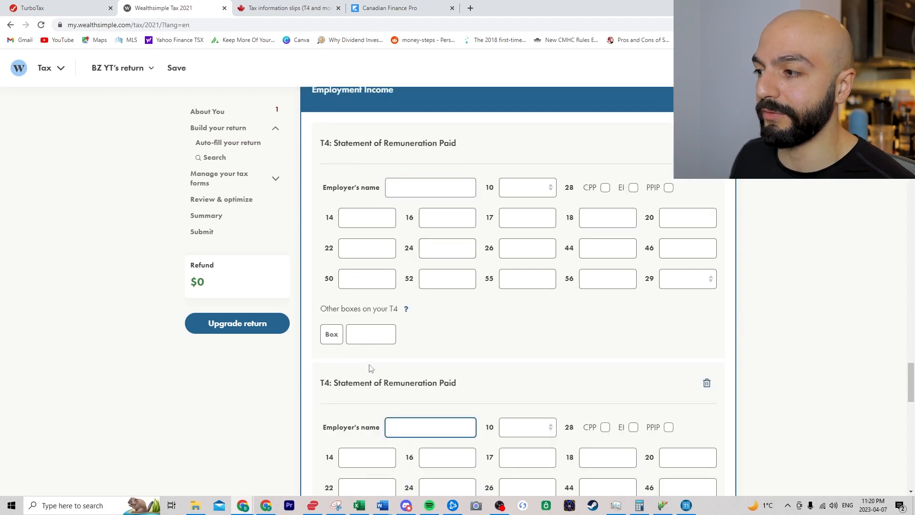
{"action": "scroll", "coordinate": [459, 295], "scroll_direction": "down", "scroll_amount": 4}
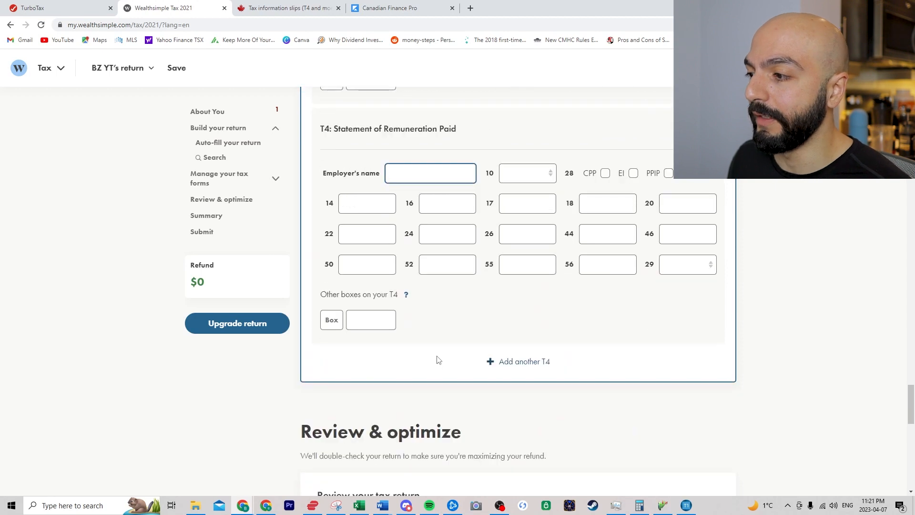
{"action": "scroll", "coordinate": [453, 341], "scroll_direction": "up", "scroll_amount": 8}
{"action": "scroll", "coordinate": [416, 296], "scroll_direction": "up", "scroll_amount": 12}
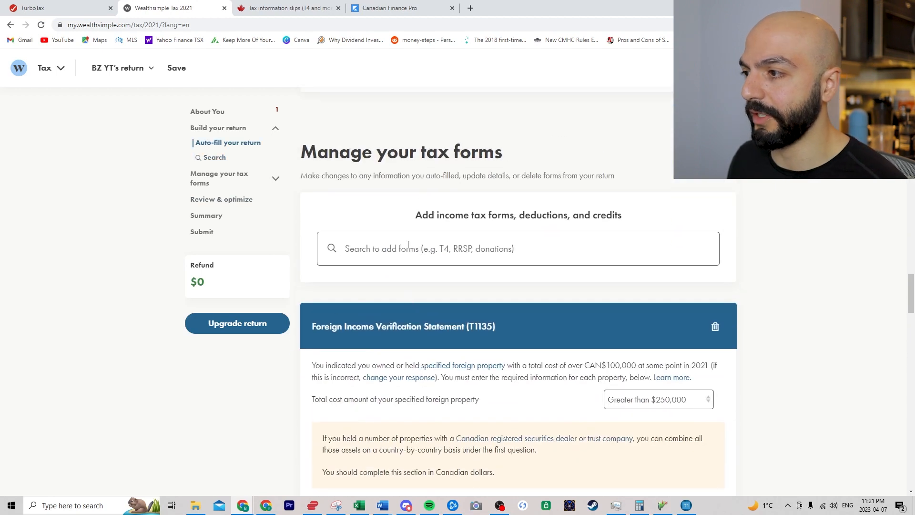
- Search 2125, add the T2125 business income form, and expand its Income & Expenses part
{"action": "left_click", "coordinate": [408, 244]}
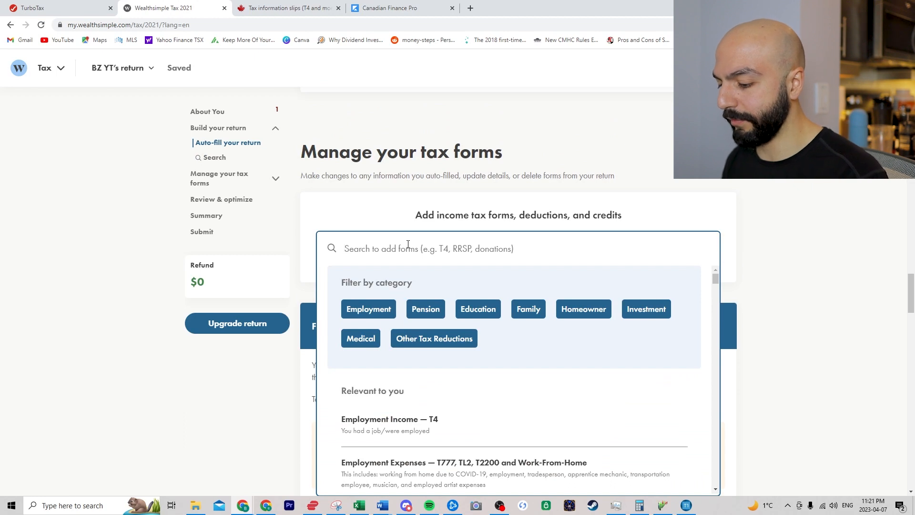
{"action": "type", "text": "2125"}
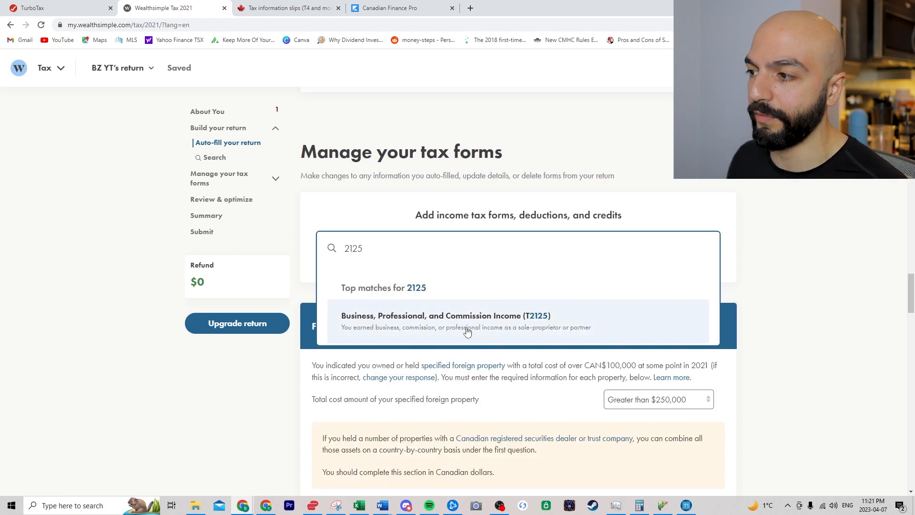
{"action": "left_click", "coordinate": [467, 331]}
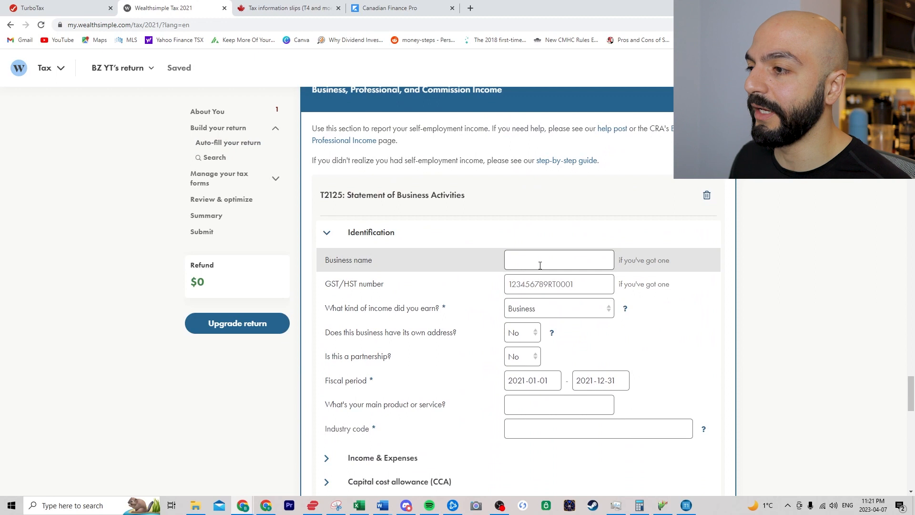
{"action": "scroll", "coordinate": [526, 284], "scroll_direction": "down", "scroll_amount": 3}
{"action": "left_click", "coordinate": [348, 334]}
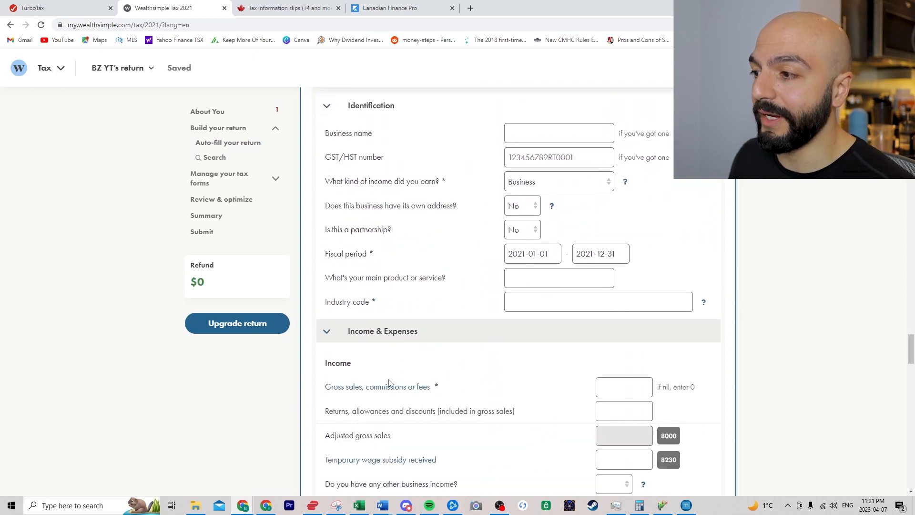
{"action": "scroll", "coordinate": [521, 394], "scroll_direction": "down", "scroll_amount": 9}
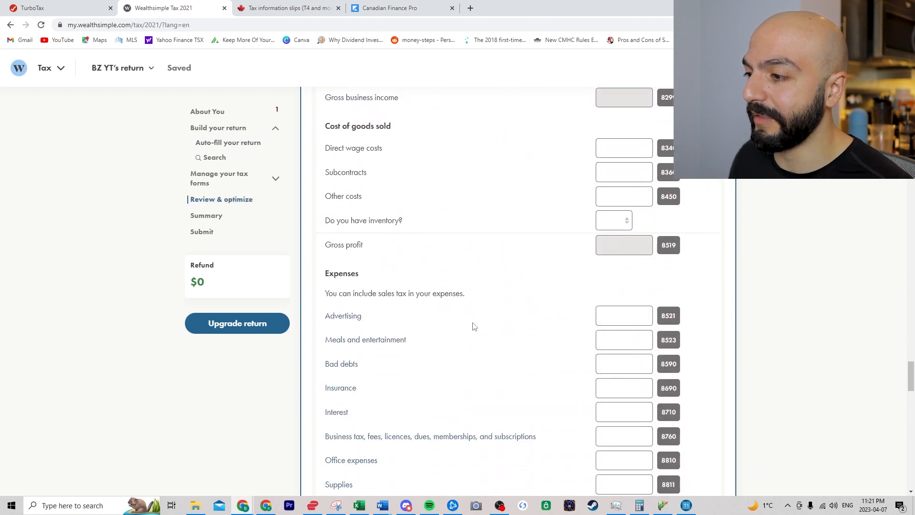
{"action": "scroll", "coordinate": [467, 315], "scroll_direction": "down", "scroll_amount": 12}
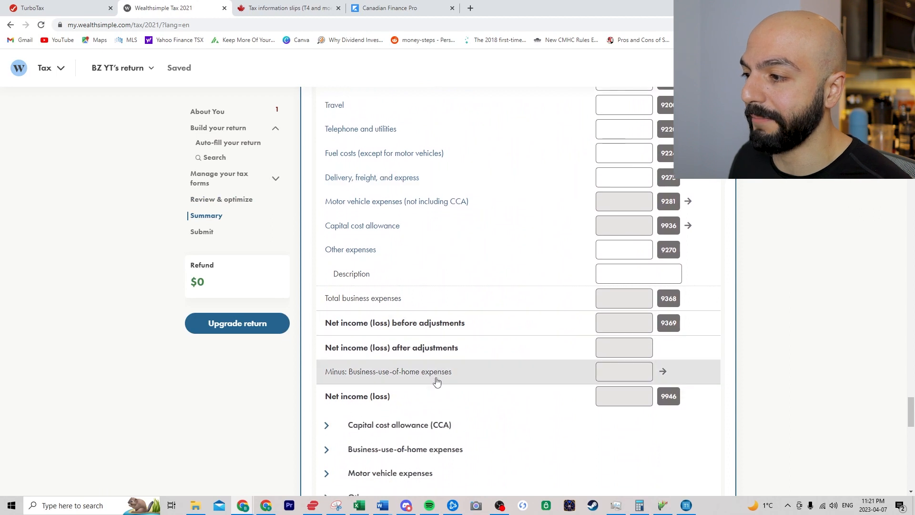
{"action": "scroll", "coordinate": [436, 381], "scroll_direction": "down", "scroll_amount": 2}
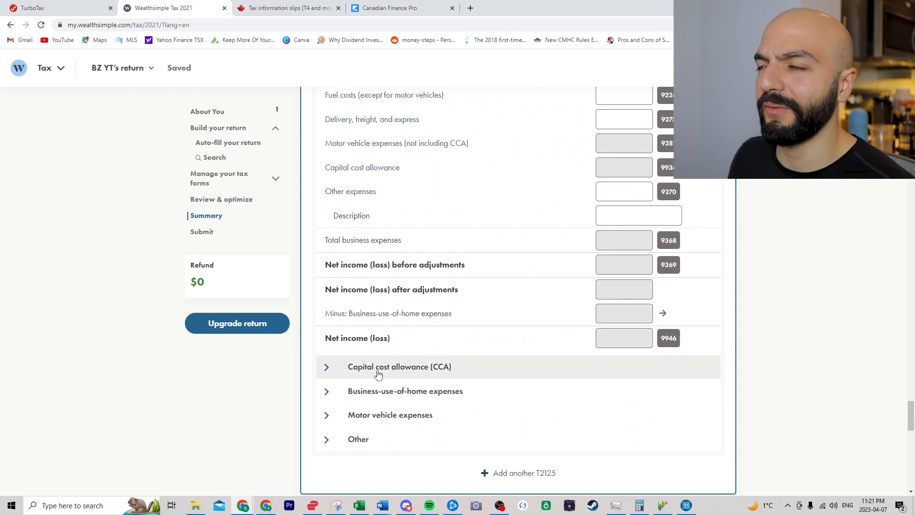
- Expand the T2125's motor vehicle, capital cost allowance and business-use-of-home parts
{"action": "left_click", "coordinate": [368, 422]}
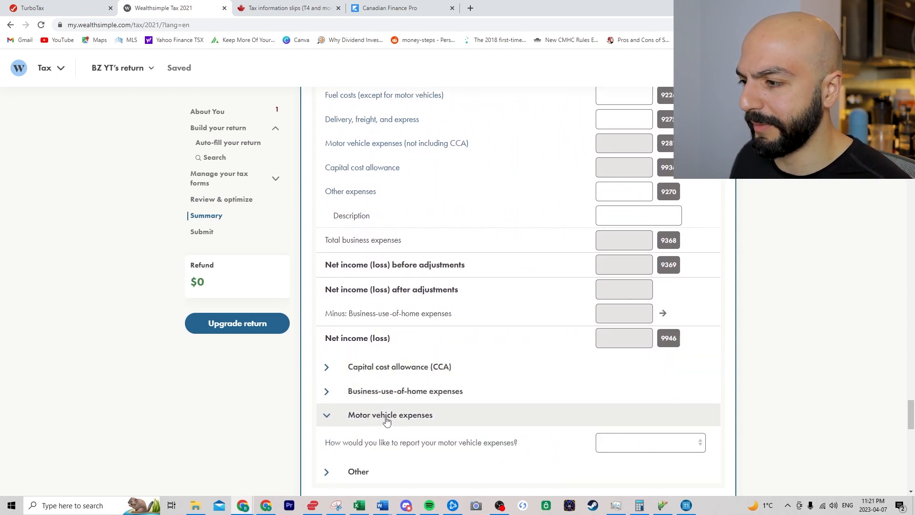
{"action": "scroll", "coordinate": [385, 420], "scroll_direction": "down", "scroll_amount": 2}
{"action": "left_click", "coordinate": [387, 309]}
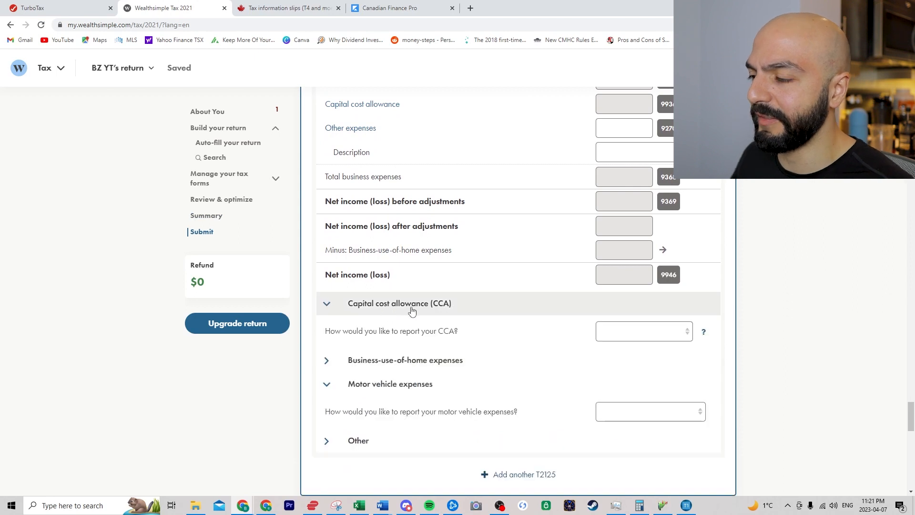
{"action": "left_click", "coordinate": [651, 339]}
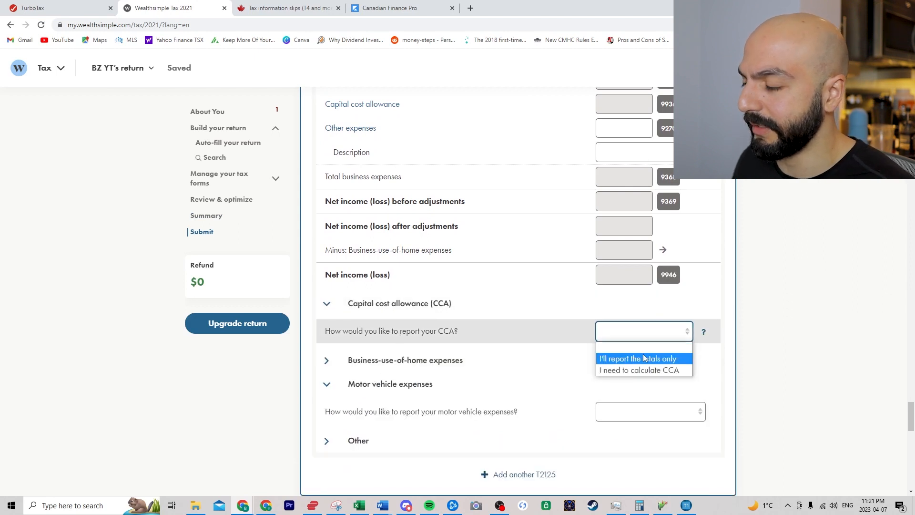
{"action": "left_click", "coordinate": [627, 412]}
{"action": "left_click", "coordinate": [411, 367]}
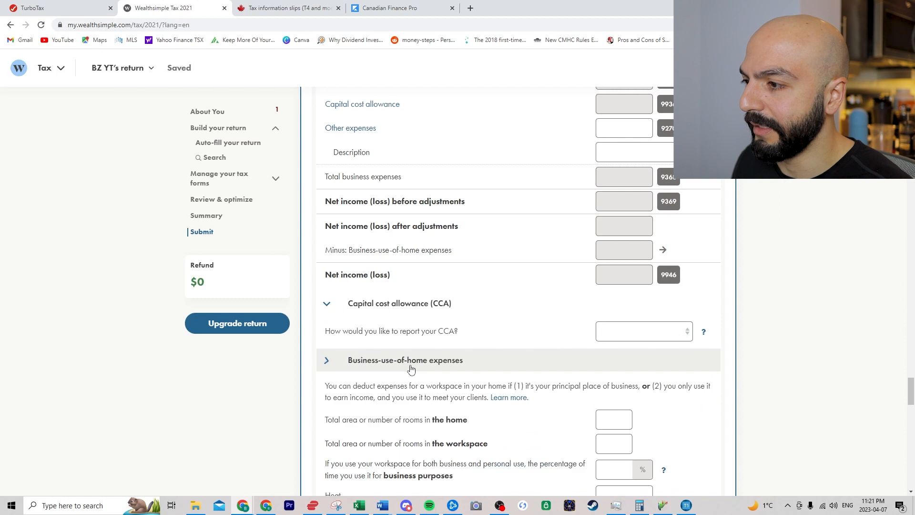
{"action": "scroll", "coordinate": [419, 363], "scroll_direction": "down", "scroll_amount": 1}
{"action": "scroll", "coordinate": [520, 357], "scroll_direction": "down", "scroll_amount": 1}
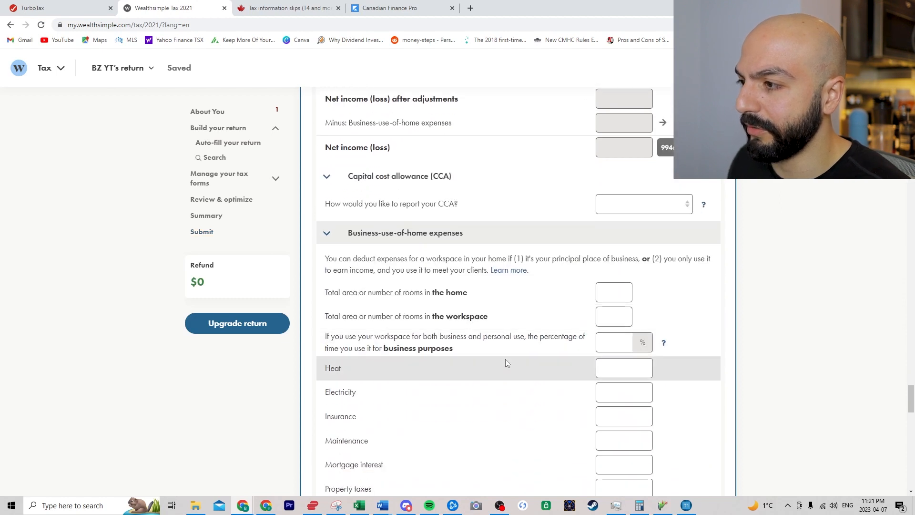
{"action": "scroll", "coordinate": [512, 342], "scroll_direction": "down", "scroll_amount": 1}
{"action": "scroll", "coordinate": [480, 314], "scroll_direction": "up", "scroll_amount": 10}
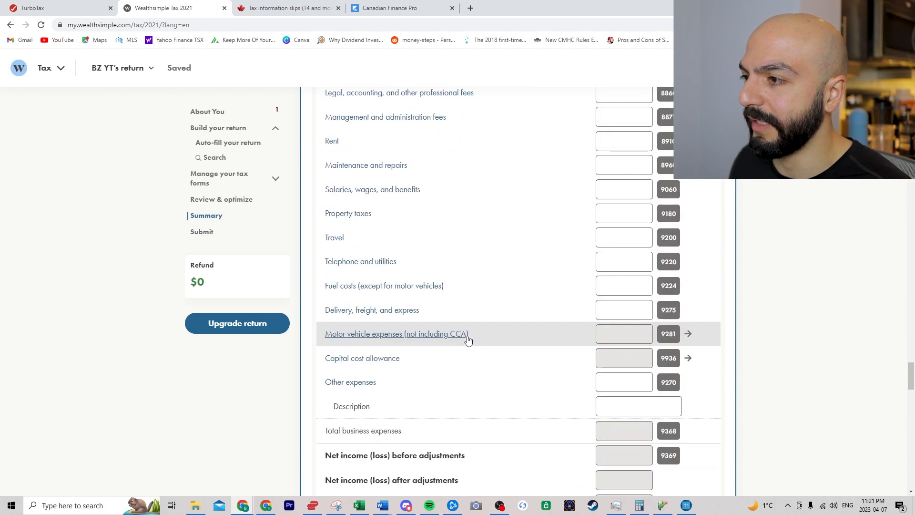
{"action": "scroll", "coordinate": [472, 329], "scroll_direction": "up", "scroll_amount": 5}
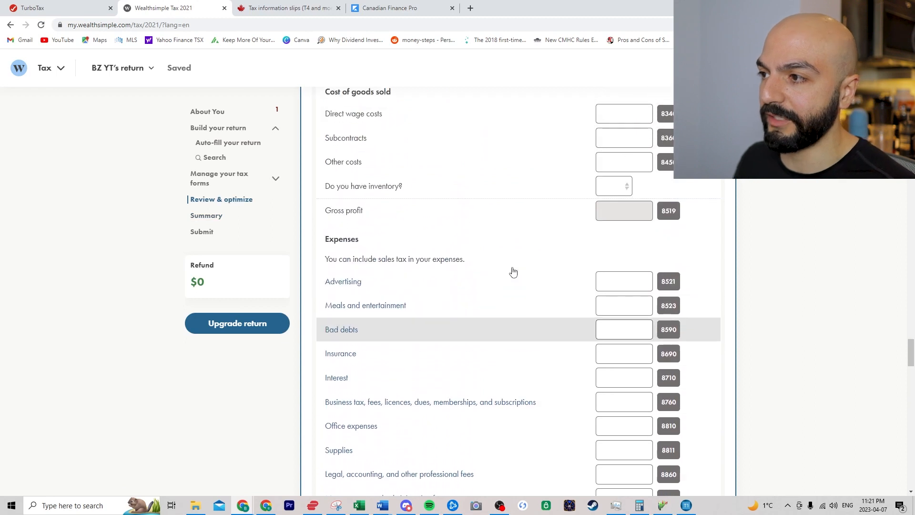
{"action": "scroll", "coordinate": [506, 281], "scroll_direction": "up", "scroll_amount": 20}
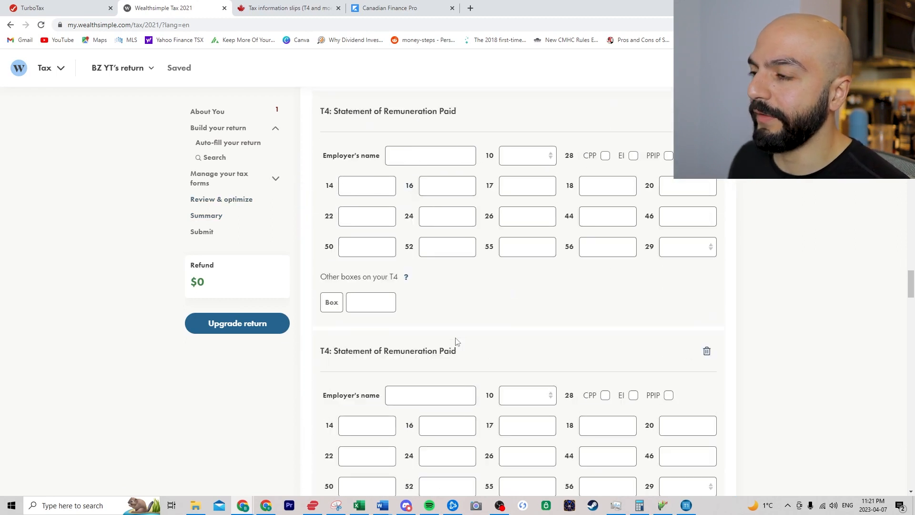
{"action": "scroll", "coordinate": [455, 336], "scroll_direction": "up", "scroll_amount": 20}
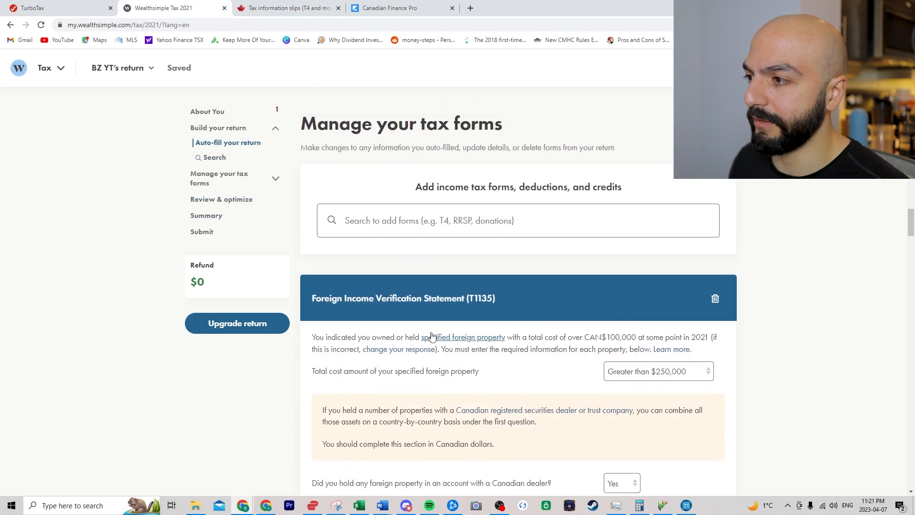
- Search 'rental' and add the Rental Income form
{"action": "left_click", "coordinate": [419, 420]}
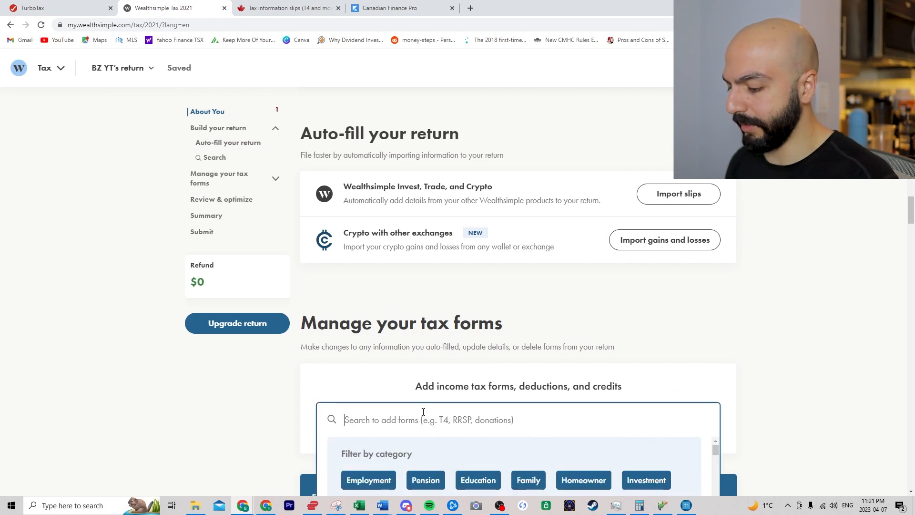
{"action": "type", "text": "rental"}
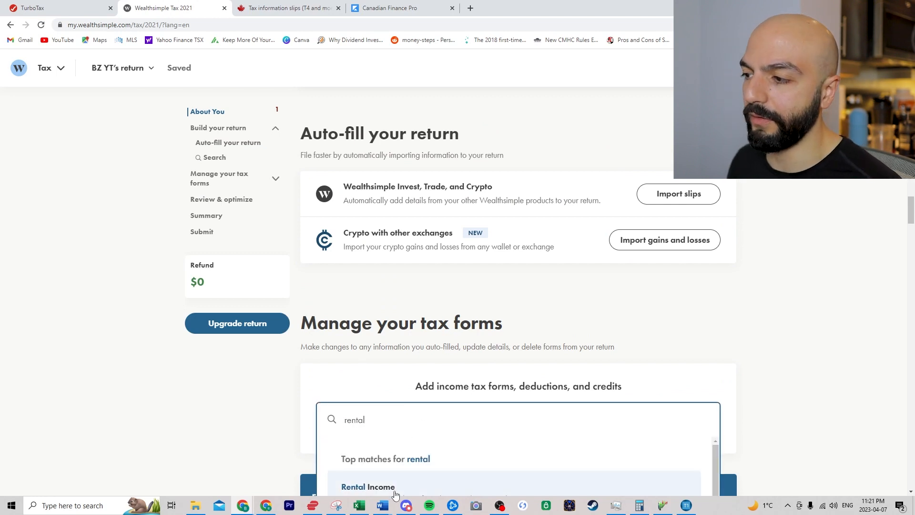
{"action": "left_click", "coordinate": [367, 486]}
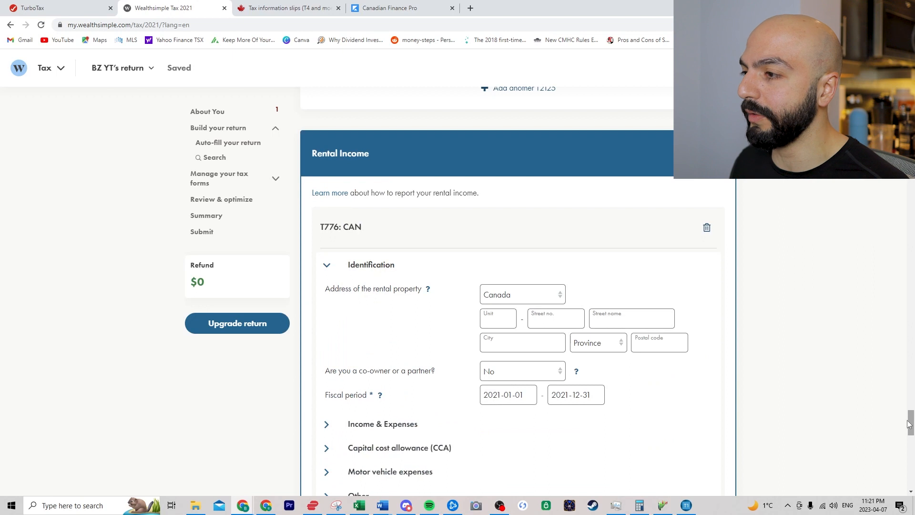
{"action": "scroll", "coordinate": [910, 424], "scroll_direction": "down", "scroll_amount": 1}
{"action": "left_click_drag", "start_coordinate": [910, 425], "coordinate": [910, 202]}
- Add the RRSP Contributions & Deduction form and answer Yes to having RRSP contributions
{"action": "left_click", "coordinate": [501, 366]}
{"action": "type", "text": "rrsp"}
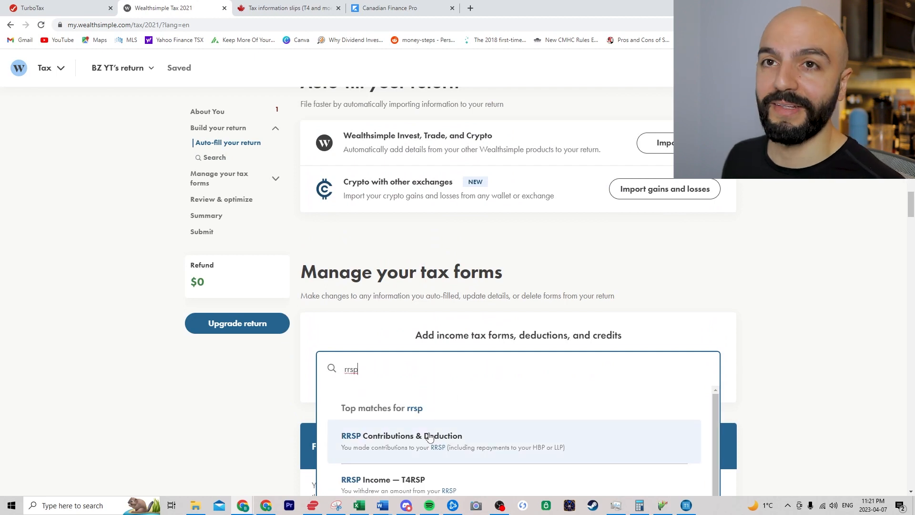
{"action": "left_click", "coordinate": [429, 436]}
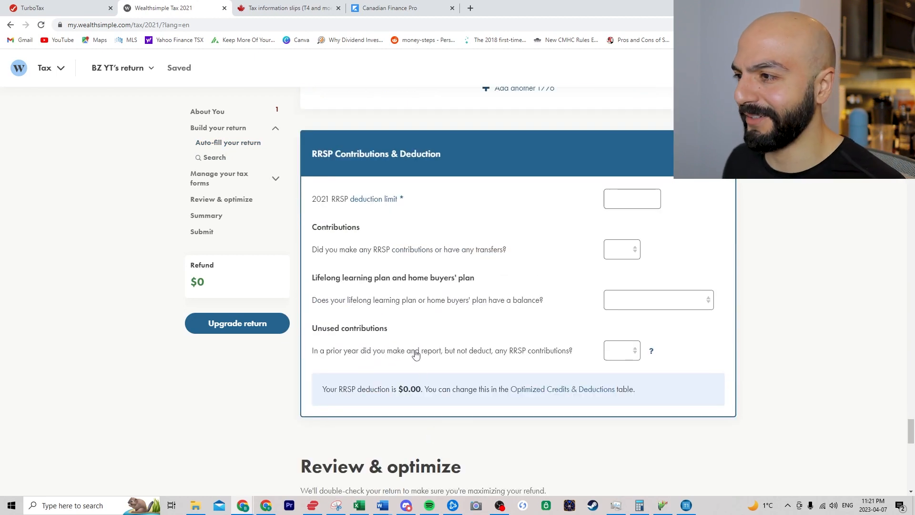
{"action": "left_click", "coordinate": [575, 202]}
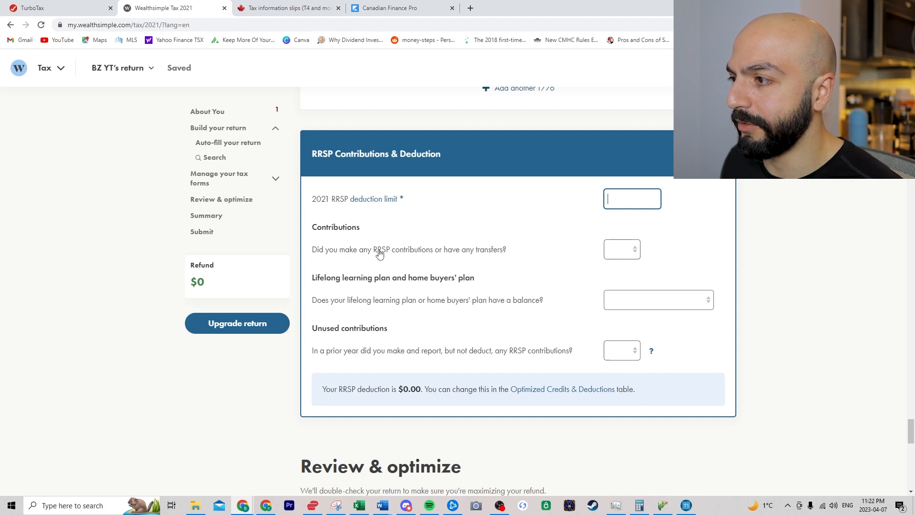
{"action": "left_click", "coordinate": [636, 254]}
{"action": "left_click", "coordinate": [624, 274]}
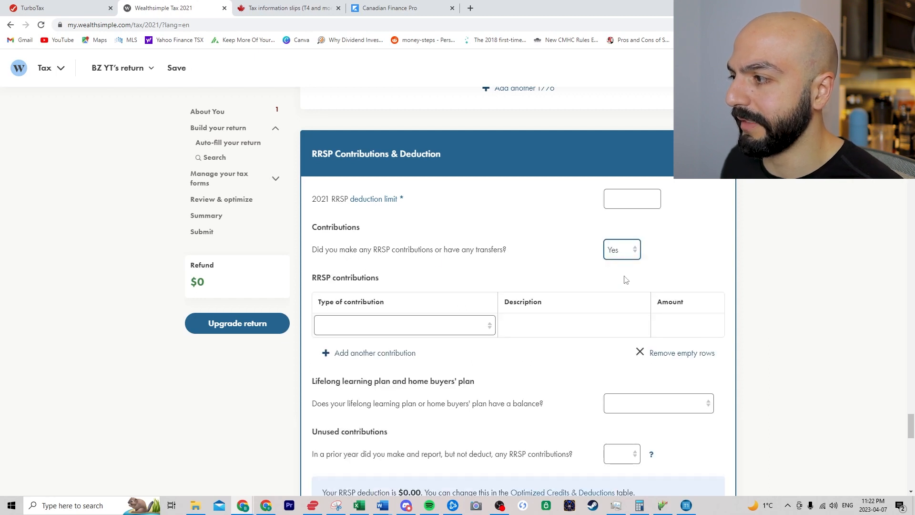
{"action": "left_click", "coordinate": [393, 329]}
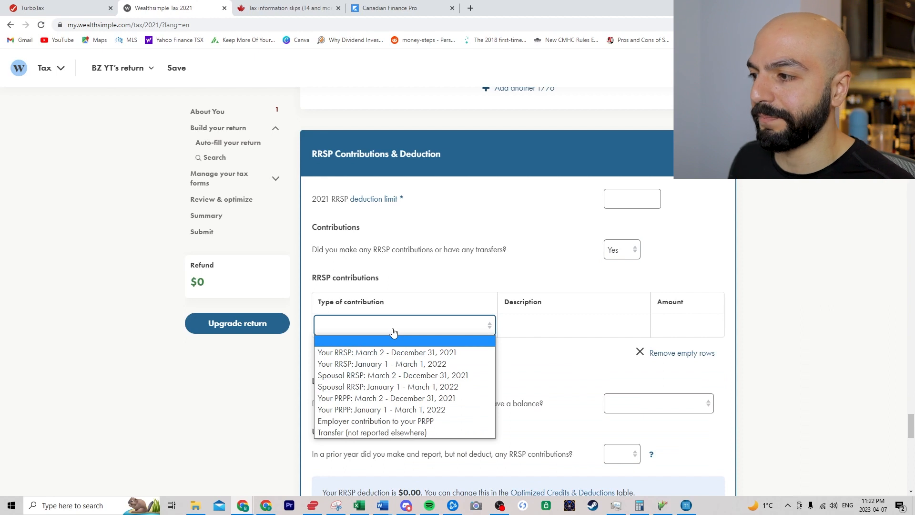
{"action": "left_click", "coordinate": [396, 331]}
- Search 'carryin' and add the Carrying Charges & Interest Expenses (Line 22100) form
{"action": "scroll", "coordinate": [834, 319], "scroll_direction": "up", "scroll_amount": 20}
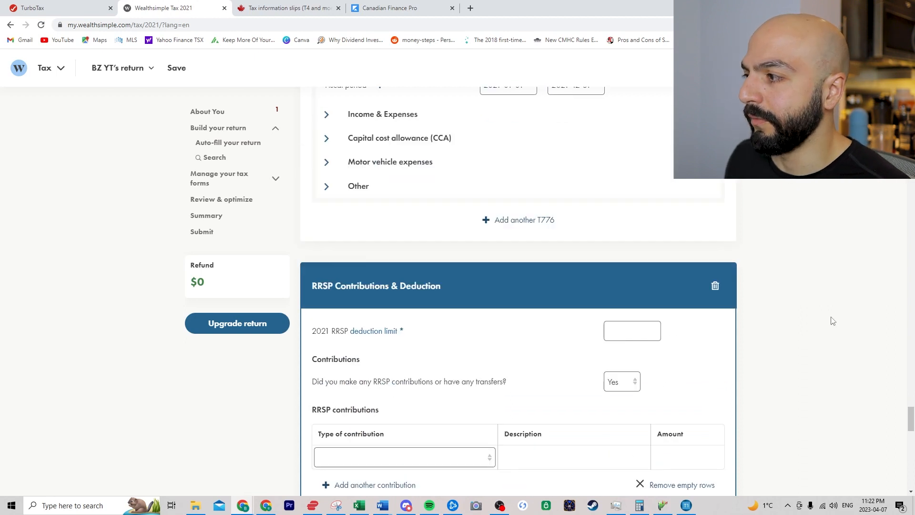
{"action": "scroll", "coordinate": [792, 340], "scroll_direction": "up", "scroll_amount": 20}
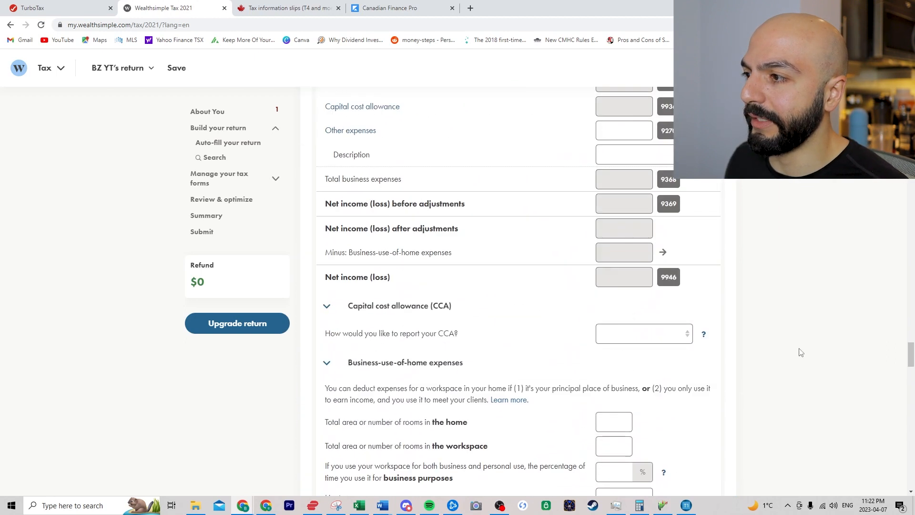
{"action": "scroll", "coordinate": [771, 344], "scroll_direction": "up", "scroll_amount": 20}
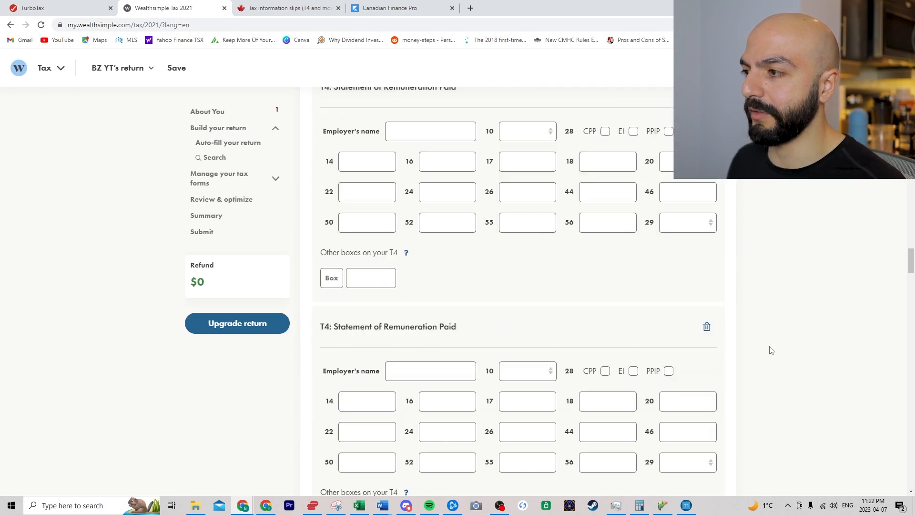
{"action": "scroll", "coordinate": [752, 359], "scroll_direction": "up", "scroll_amount": 4}
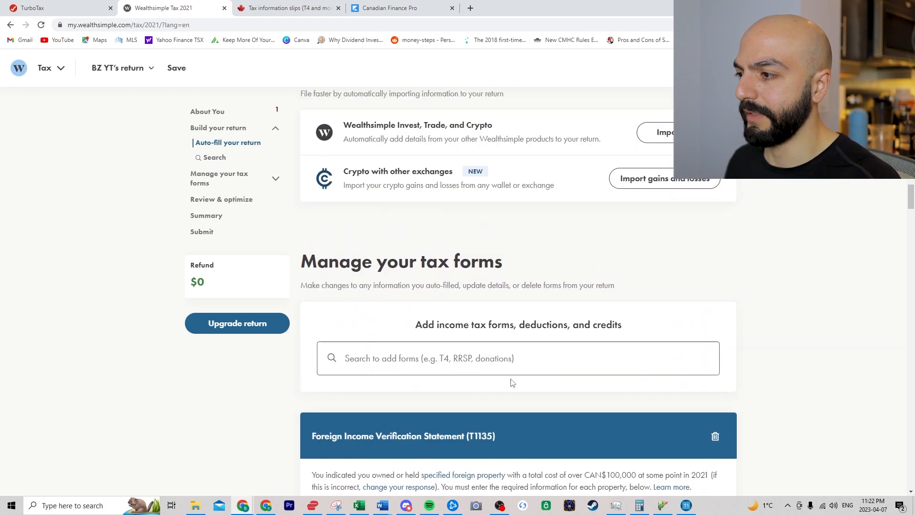
{"action": "left_click", "coordinate": [491, 363]}
{"action": "type", "text": "carr"}
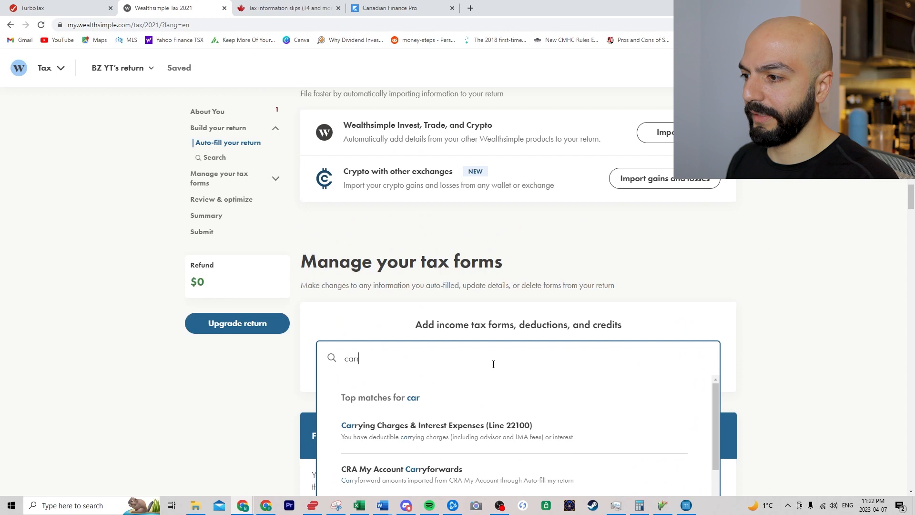
{"action": "type", "text": "yin"}
{"action": "left_click", "coordinate": [429, 428]}
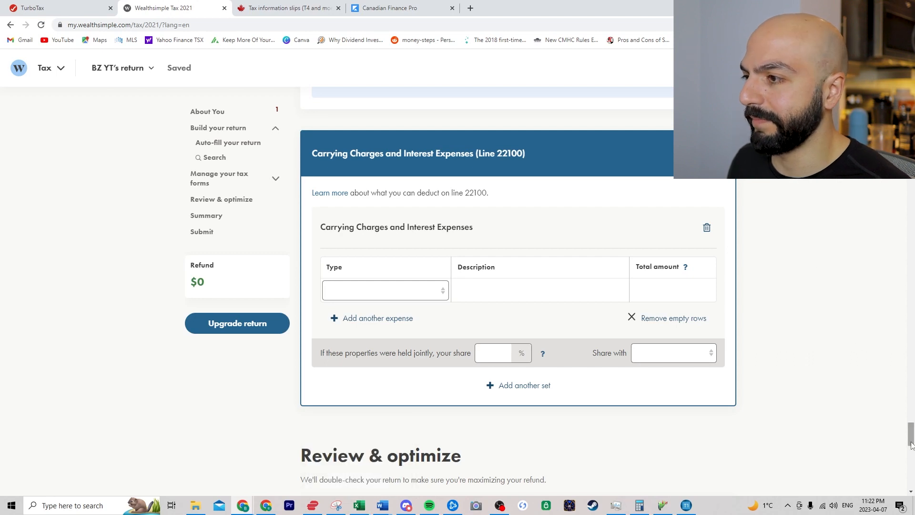
{"action": "left_click_drag", "start_coordinate": [909, 429], "coordinate": [910, 195]}
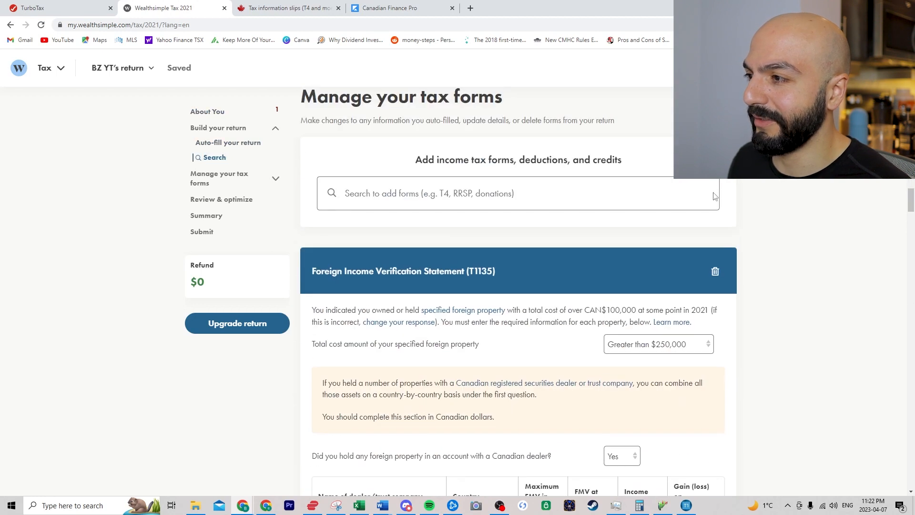
- Add Donations and Gifts via a 'donations' search and enter a 500 donation to Charity
{"action": "left_click", "coordinate": [484, 195]}
{"action": "type", "text": "donations"}
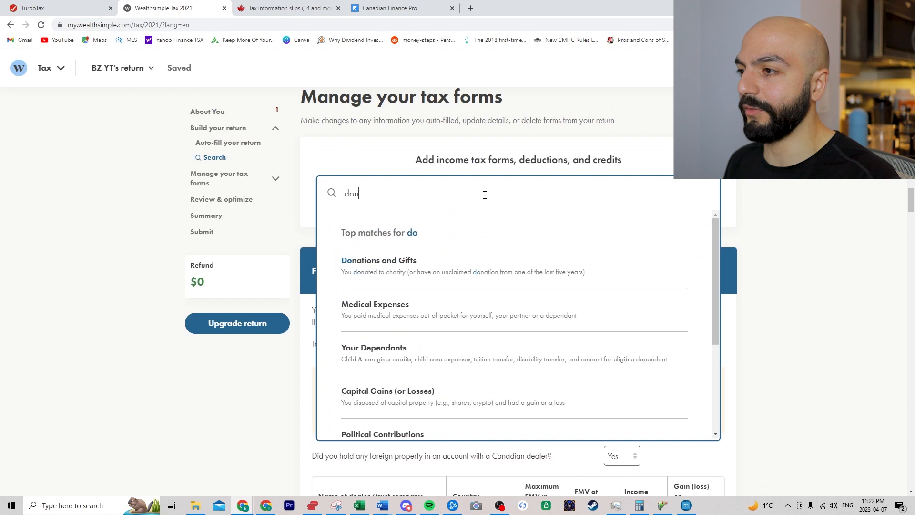
{"action": "left_click", "coordinate": [425, 271]}
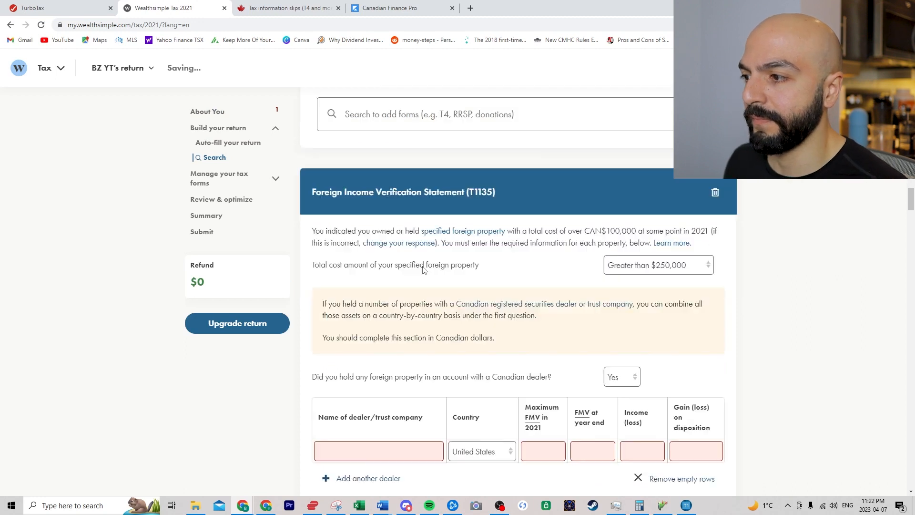
{"action": "left_click", "coordinate": [371, 286]}
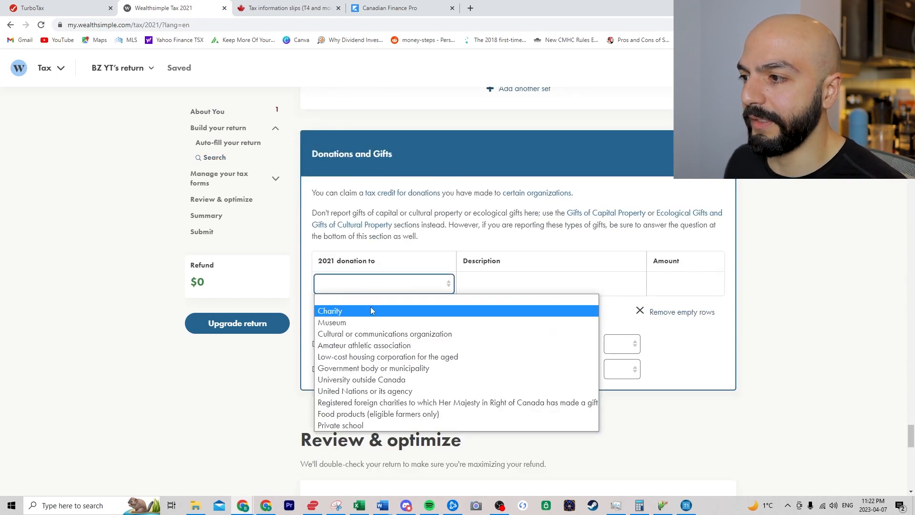
{"action": "left_click", "coordinate": [371, 309]}
{"action": "left_click", "coordinate": [515, 281]}
{"action": "left_click", "coordinate": [657, 280]}
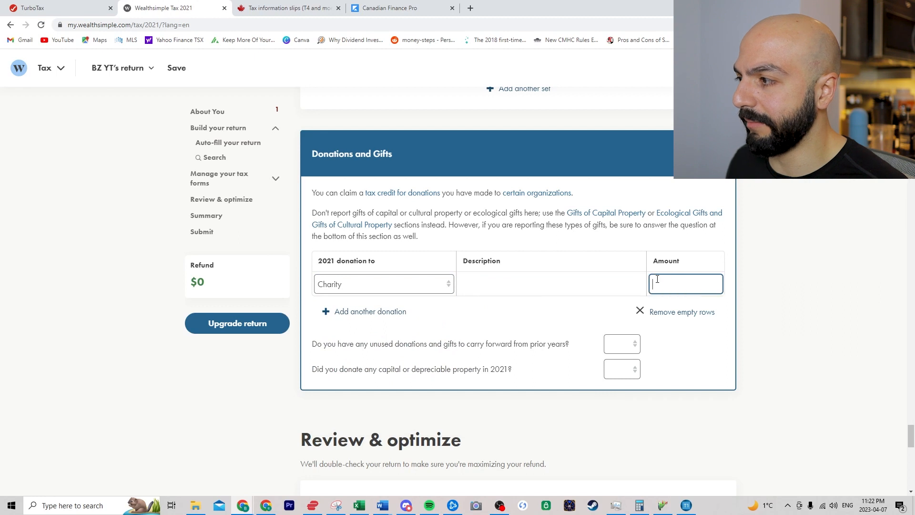
{"action": "type", "text": "500"}
{"action": "left_click", "coordinate": [790, 311]}
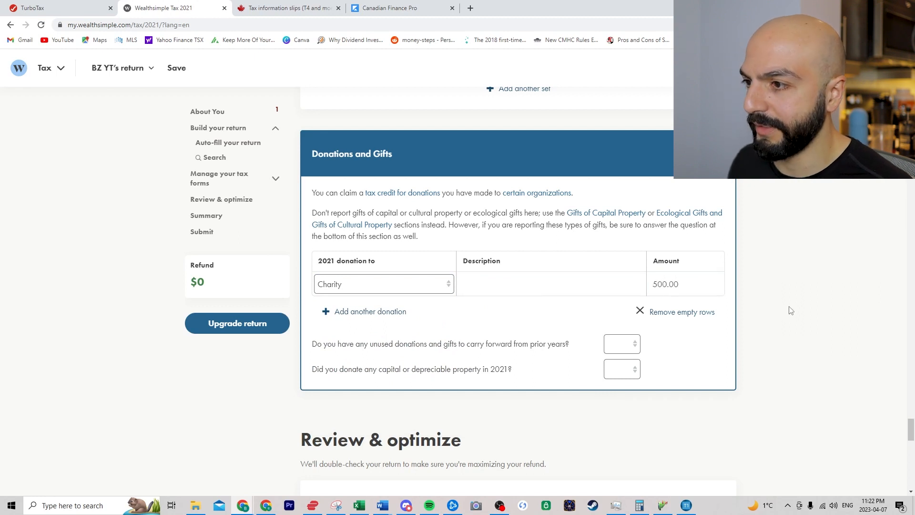
{"action": "scroll", "coordinate": [280, 323], "scroll_direction": "up", "scroll_amount": 5}
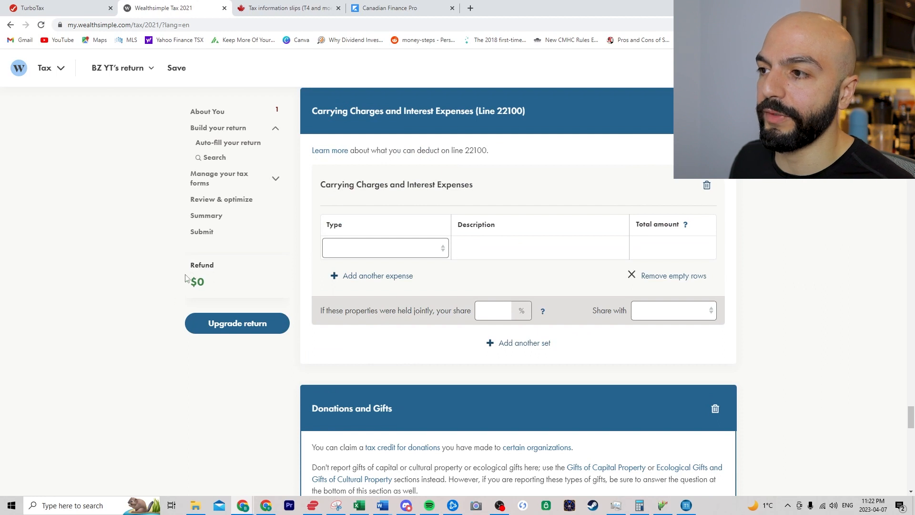
- Enter 50,000 as Gross sales, commissions or fees in the T2125 Income section
{"action": "scroll", "coordinate": [193, 276], "scroll_direction": "up", "scroll_amount": 20}
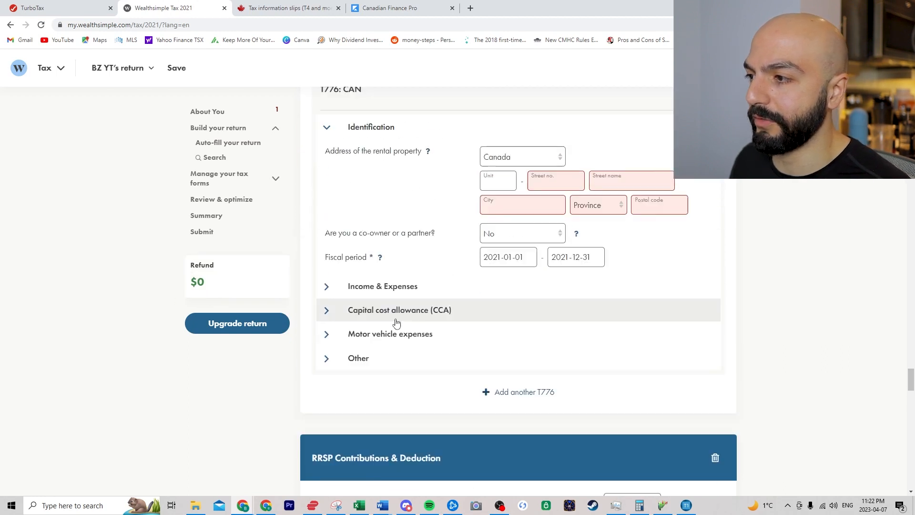
{"action": "scroll", "coordinate": [414, 325], "scroll_direction": "up", "scroll_amount": 15}
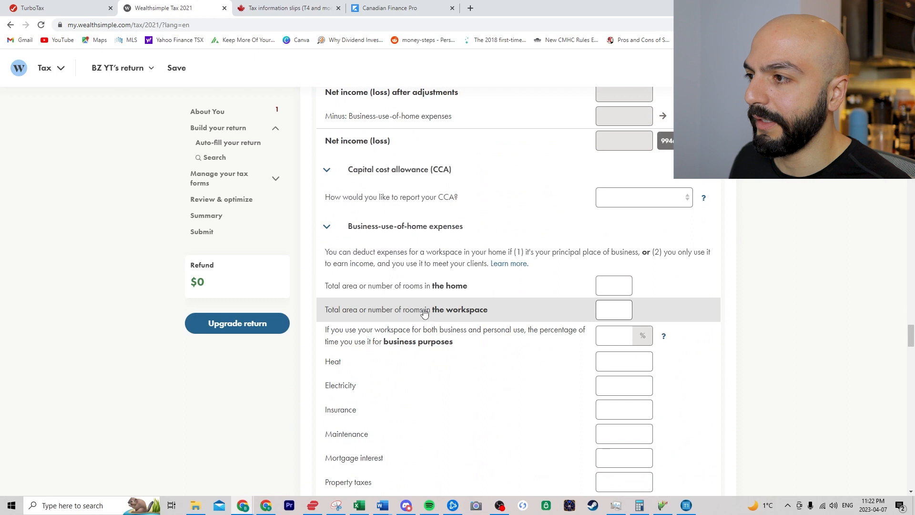
{"action": "scroll", "coordinate": [447, 206], "scroll_direction": "up", "scroll_amount": 13}
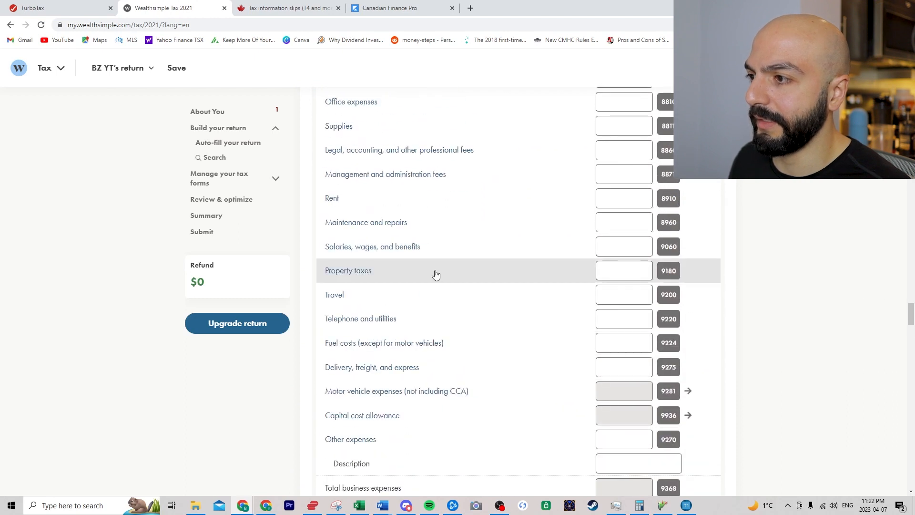
{"action": "scroll", "coordinate": [429, 281], "scroll_direction": "up", "scroll_amount": 15}
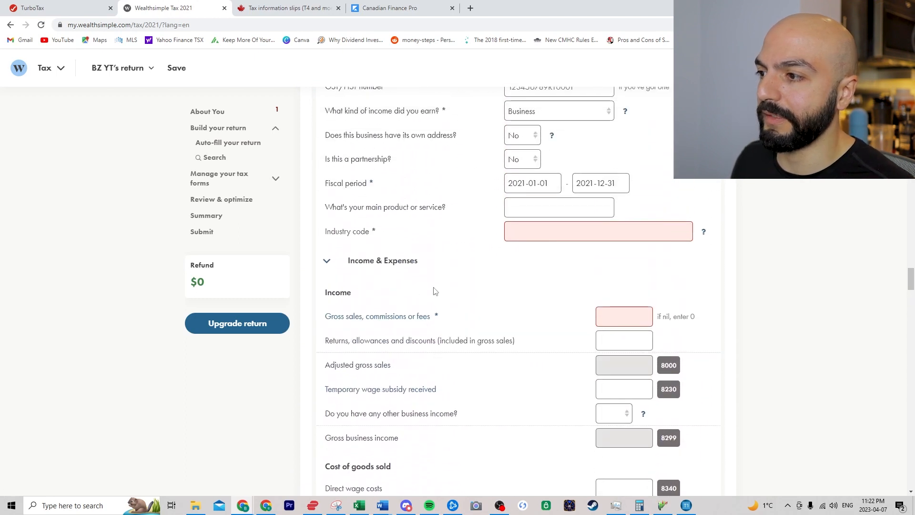
{"action": "scroll", "coordinate": [592, 346], "scroll_direction": "down", "scroll_amount": 1}
{"action": "left_click", "coordinate": [624, 316]}
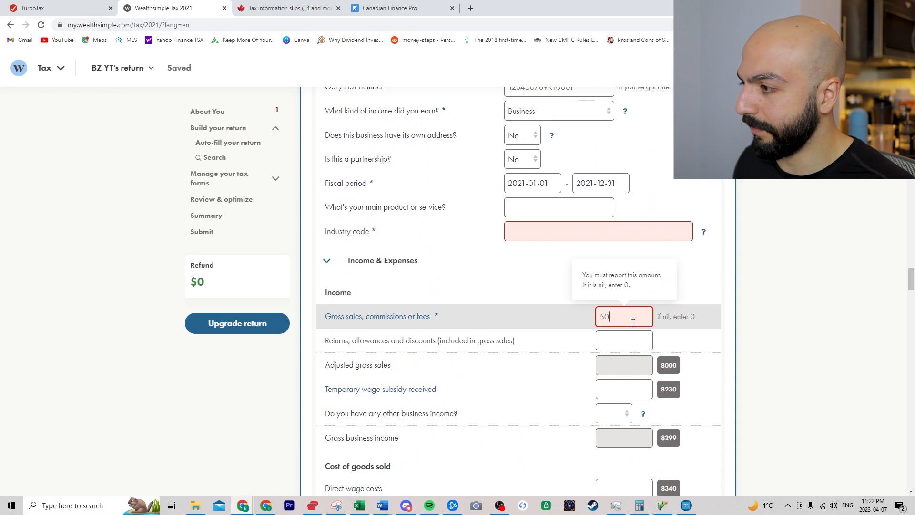
{"action": "left_click", "coordinate": [172, 293]}
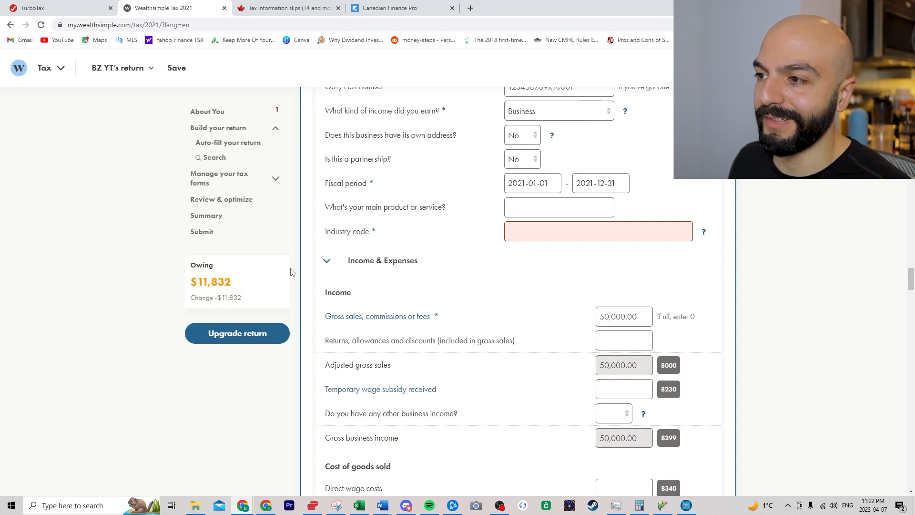
- Expand the T1 and Schedule 1 preview on Summary, then switch to Personal Taxprep 2020
{"action": "left_click", "coordinate": [235, 200]}
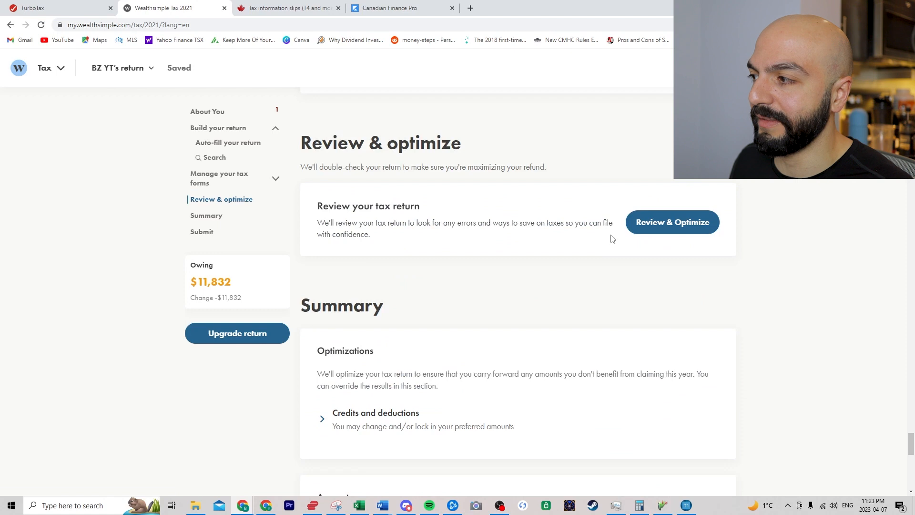
{"action": "scroll", "coordinate": [457, 319], "scroll_direction": "down", "scroll_amount": 1}
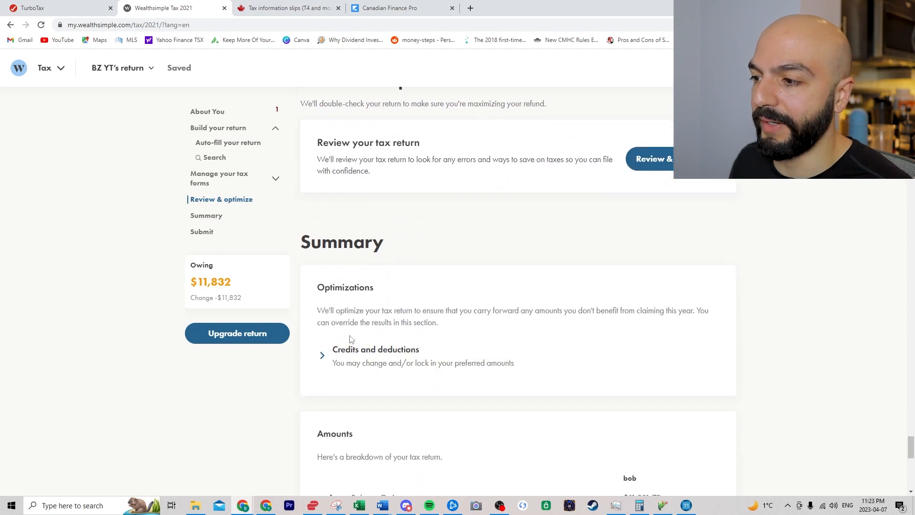
{"action": "scroll", "coordinate": [348, 340], "scroll_direction": "down", "scroll_amount": 3}
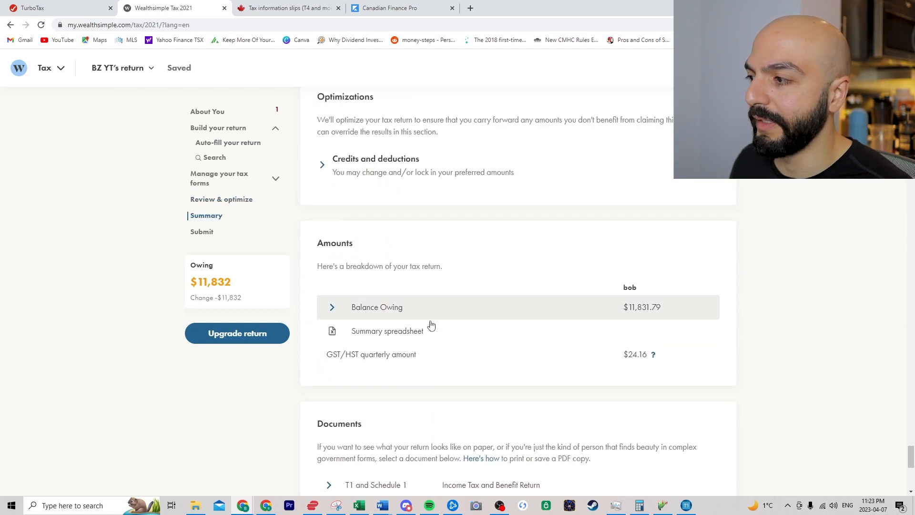
{"action": "scroll", "coordinate": [394, 374], "scroll_direction": "down", "scroll_amount": 2}
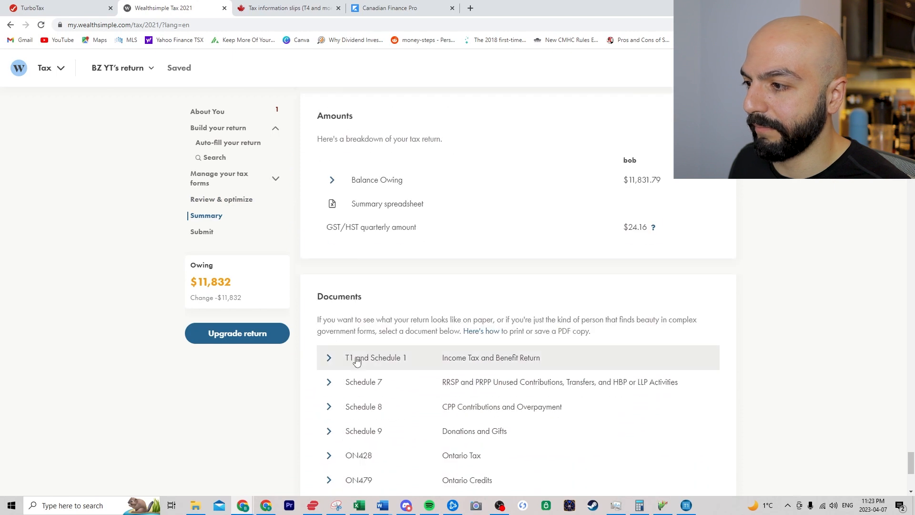
{"action": "left_click", "coordinate": [357, 362]}
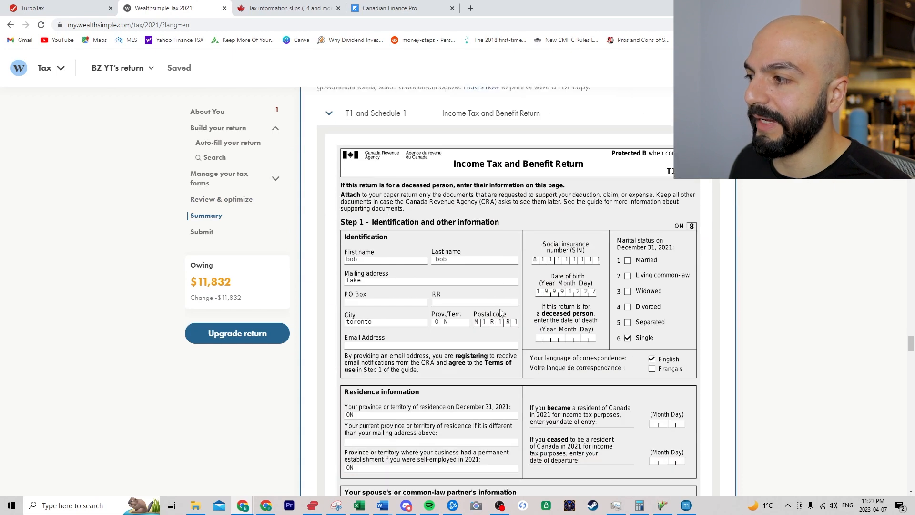
{"action": "scroll", "coordinate": [501, 312], "scroll_direction": "down", "scroll_amount": 1}
{"action": "scroll", "coordinate": [505, 314], "scroll_direction": "down", "scroll_amount": 3}
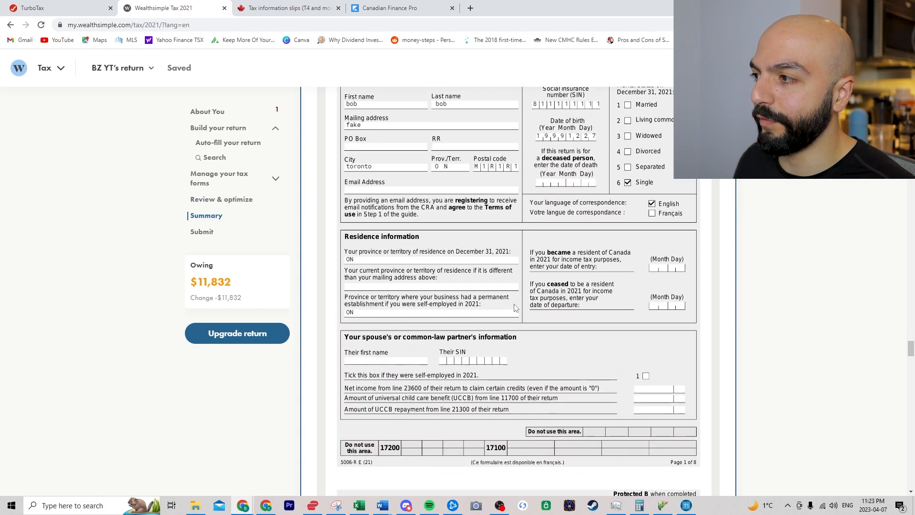
{"action": "left_click", "coordinate": [687, 508]}
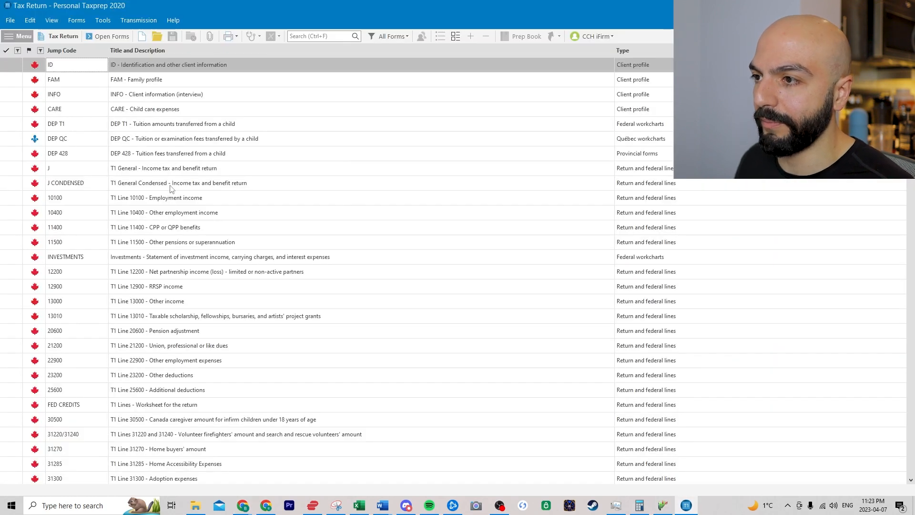
- Open the T1 General return in Taxprep 2020 and bring up its Step 2 total income lines
{"action": "double_click", "coordinate": [178, 170]}
{"action": "left_click", "coordinate": [431, 270]}
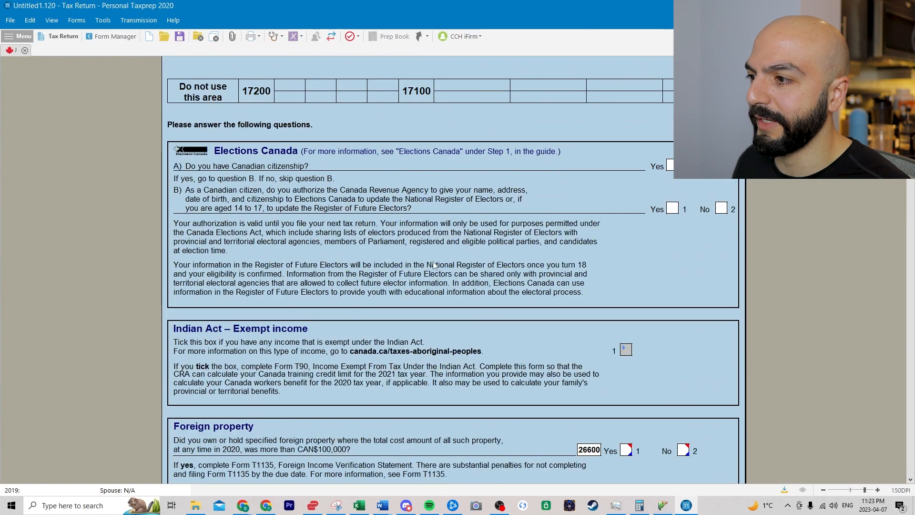
{"action": "scroll", "coordinate": [436, 259], "scroll_direction": "down", "scroll_amount": 10}
{"action": "scroll", "coordinate": [615, 185], "scroll_direction": "up", "scroll_amount": 3}
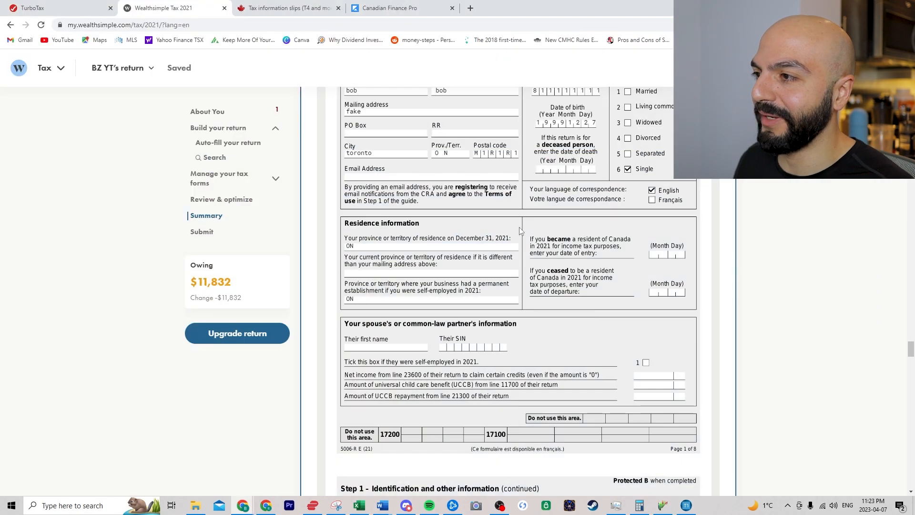
{"action": "scroll", "coordinate": [519, 227], "scroll_direction": "up", "scroll_amount": 4}
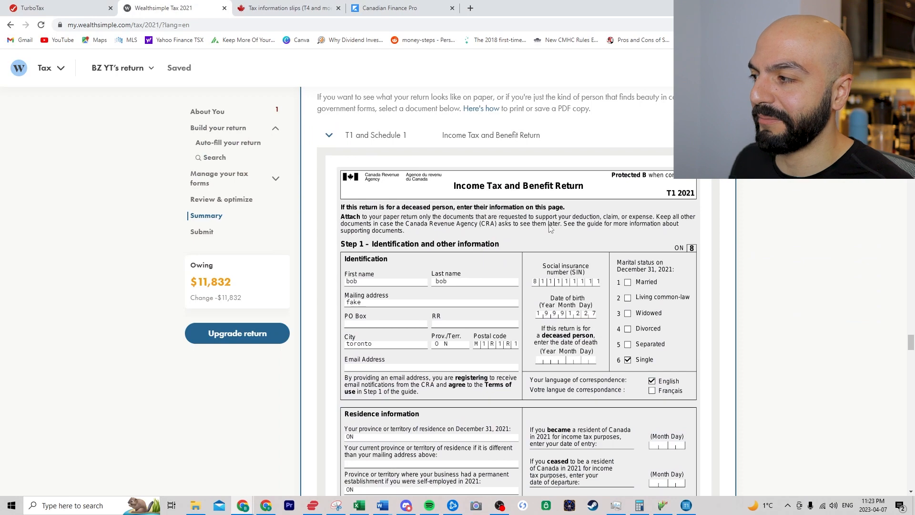
- Check the $50,000 business income on T1 lines 13500–15000, then go back to the forms search
{"action": "scroll", "coordinate": [558, 232], "scroll_direction": "down", "scroll_amount": 20}
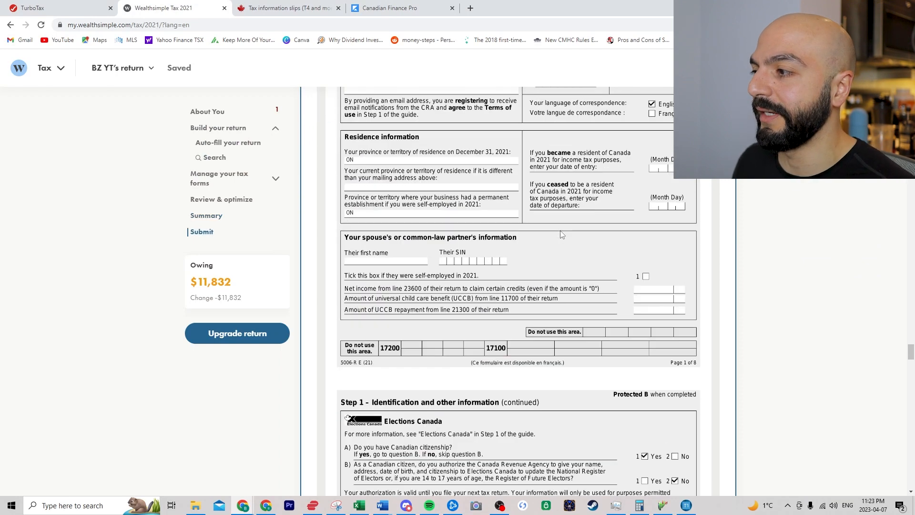
{"action": "scroll", "coordinate": [556, 236], "scroll_direction": "down", "scroll_amount": 7}
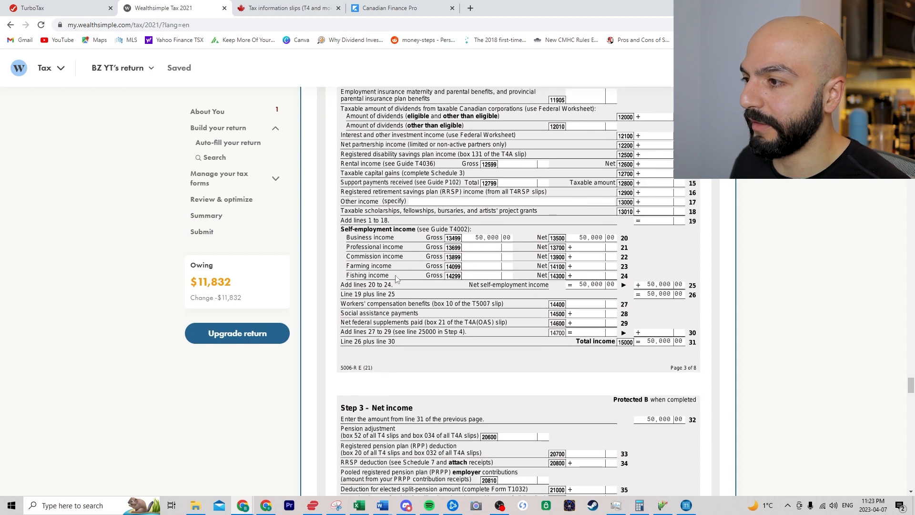
{"action": "scroll", "coordinate": [762, 320], "scroll_direction": "up", "scroll_amount": 20}
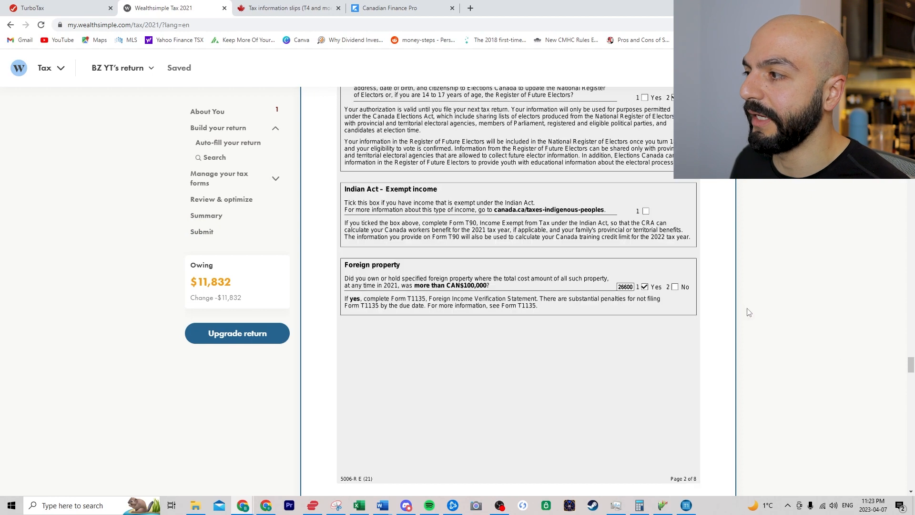
{"action": "left_click_drag", "start_coordinate": [911, 337], "coordinate": [862, 267]}
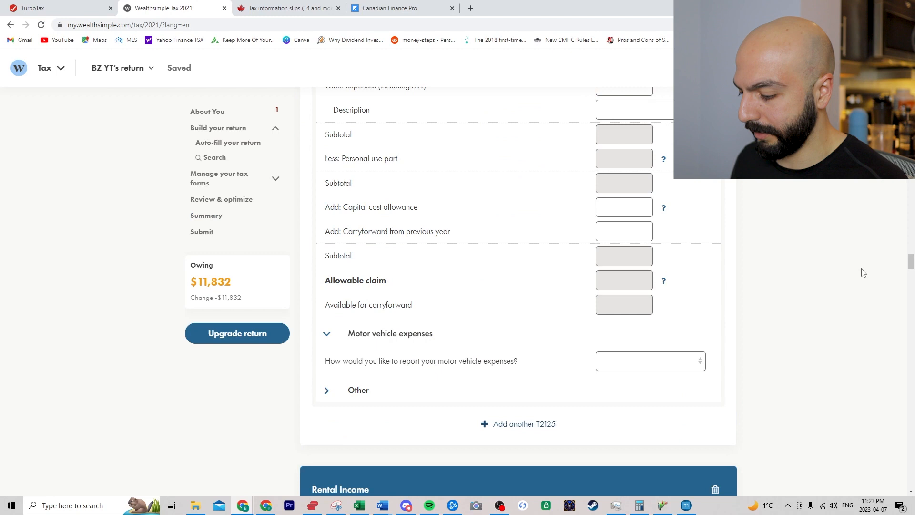
{"action": "key", "text": "ctrl+f"}
- Search 'rrsp' and add the RRSP Contributions & Deduction section
{"action": "type", "text": "rrsp"}
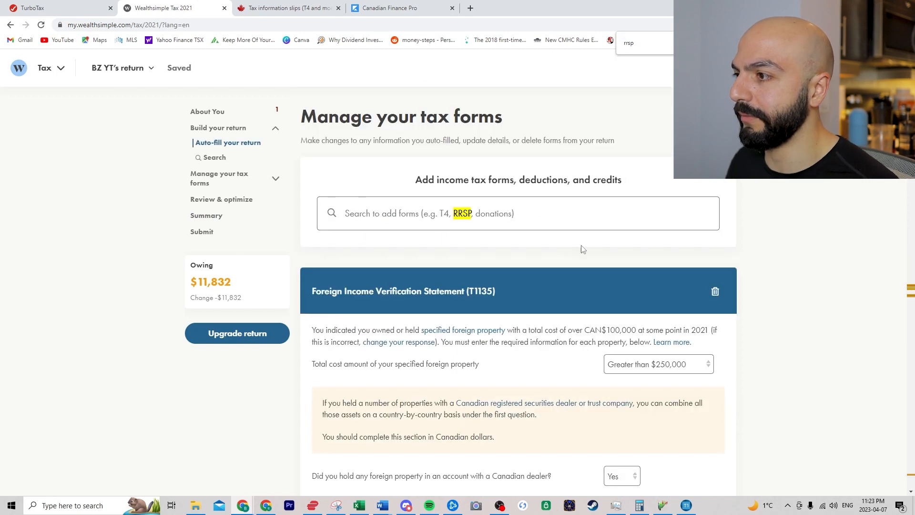
{"action": "left_click", "coordinate": [510, 218]}
{"action": "type", "text": "rrs"}
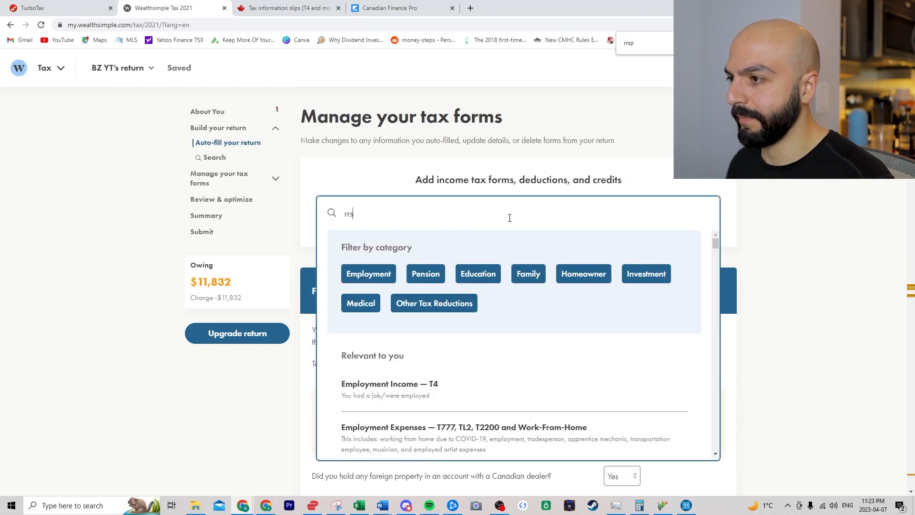
{"action": "type", "text": "p"}
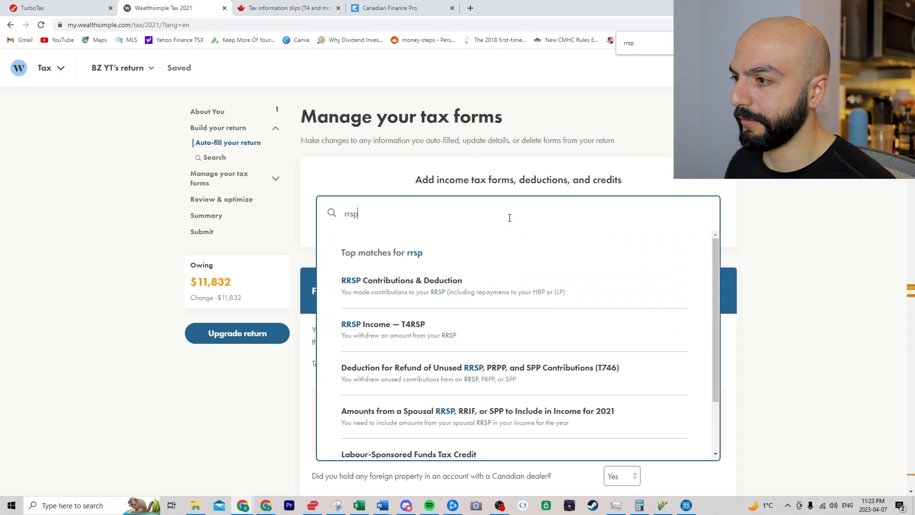
{"action": "left_click", "coordinate": [466, 285]}
- Enter a 5,000 contribution for 'Your RRSP: March 2 - December 31, 2021'
{"action": "left_click", "coordinate": [684, 327]}
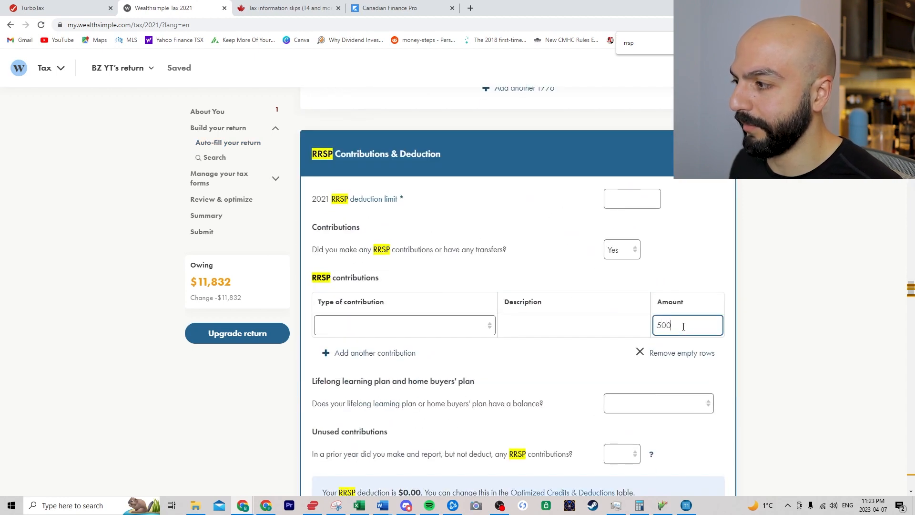
{"action": "type", "text": "5000"}
{"action": "left_click", "coordinate": [117, 344]}
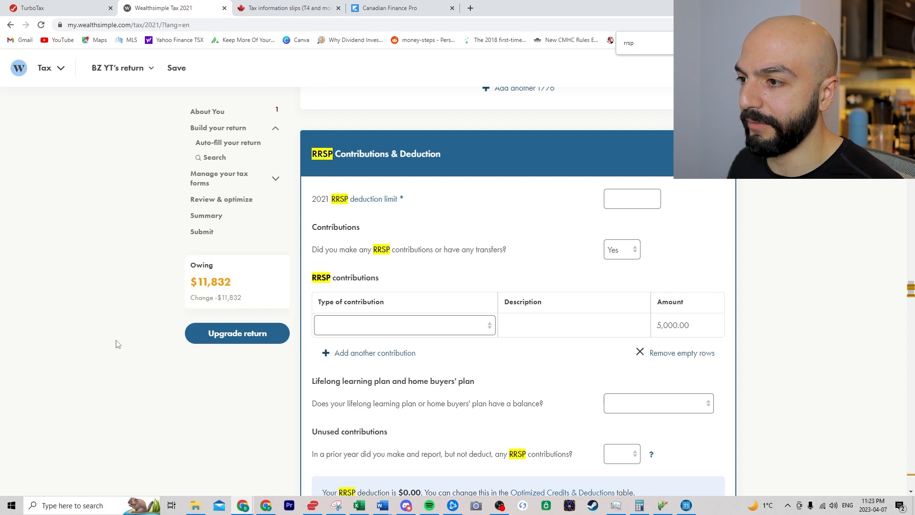
{"action": "left_click", "coordinate": [484, 327]}
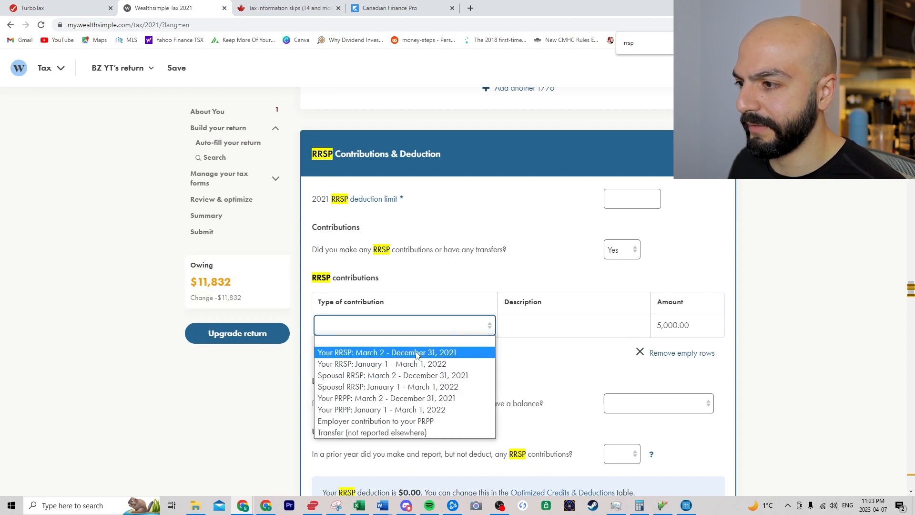
{"action": "left_click", "coordinate": [396, 364]}
{"action": "left_click", "coordinate": [398, 328]}
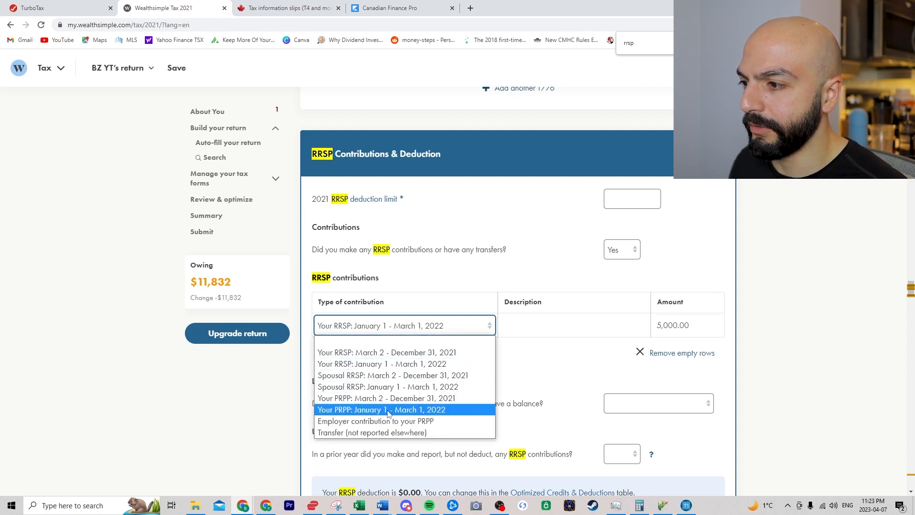
{"action": "left_click", "coordinate": [382, 355]}
{"action": "left_click", "coordinate": [783, 386]}
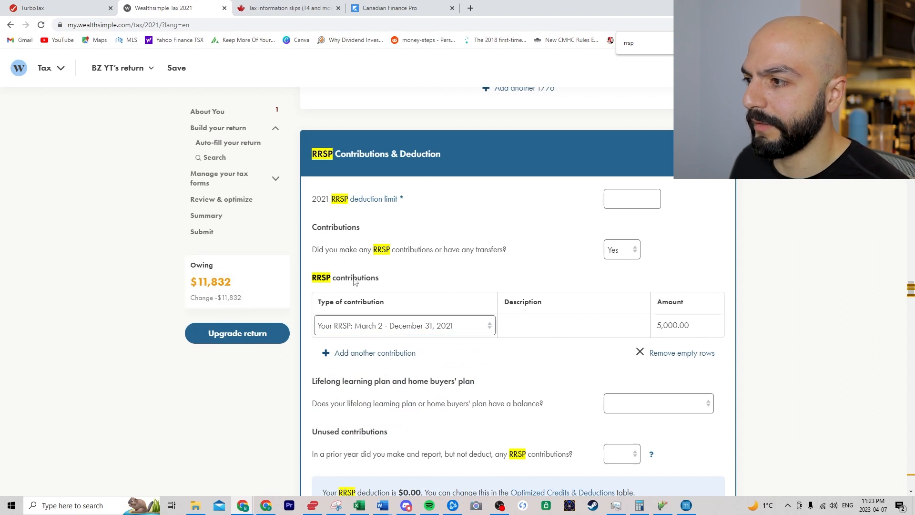
{"action": "left_click", "coordinate": [403, 333]}
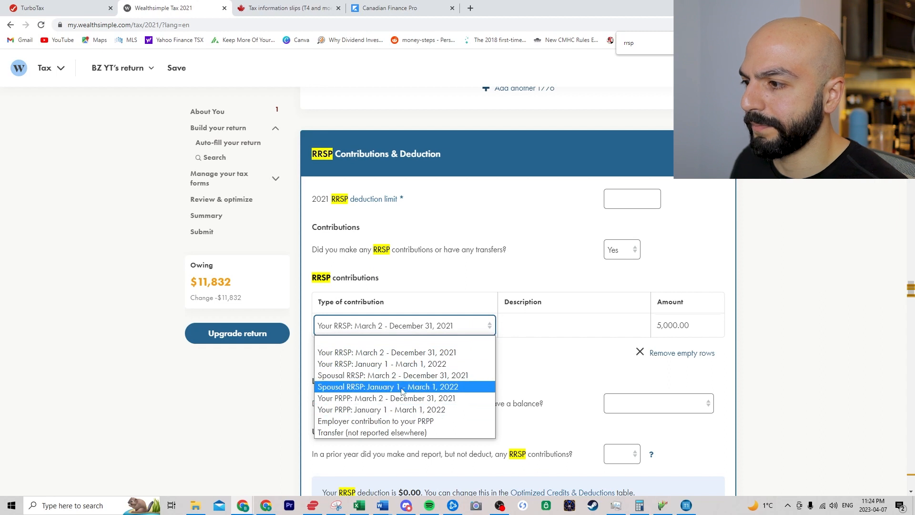
{"action": "left_click", "coordinate": [766, 337]}
- Describe the contribution as 'rrsp' and set the 2021 deduction limit to 50,000
{"action": "left_click", "coordinate": [561, 330]}
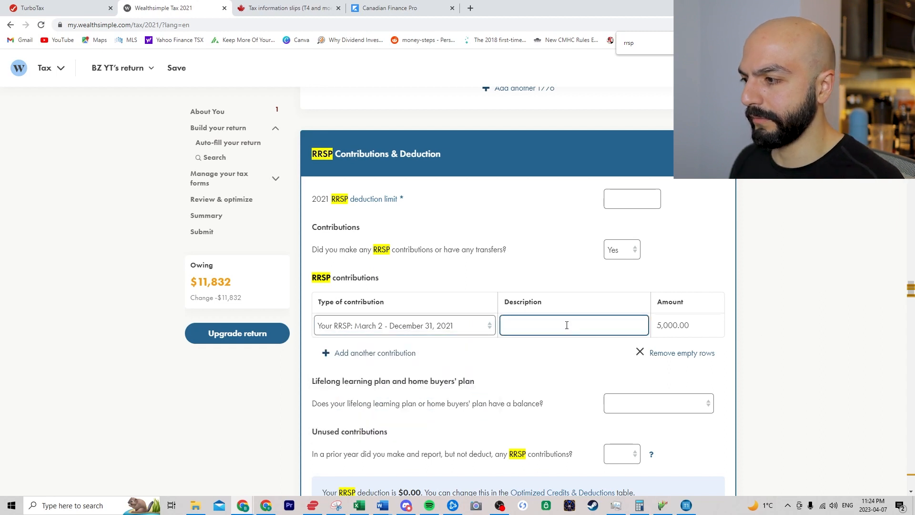
{"action": "left_click", "coordinate": [865, 307]}
{"action": "scroll", "coordinate": [667, 362], "scroll_direction": "down", "scroll_amount": 1}
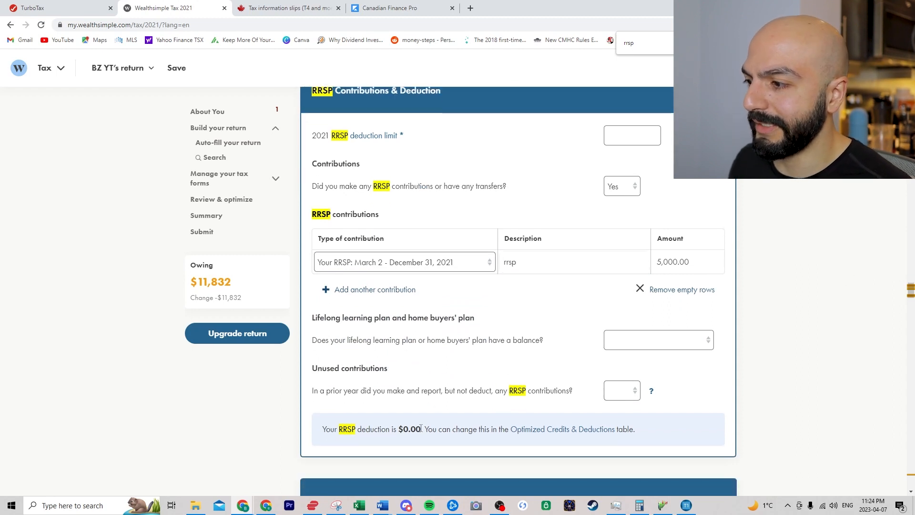
{"action": "left_click", "coordinate": [639, 144]}
{"action": "type", "text": "50,000"}
{"action": "left_click", "coordinate": [761, 224]}
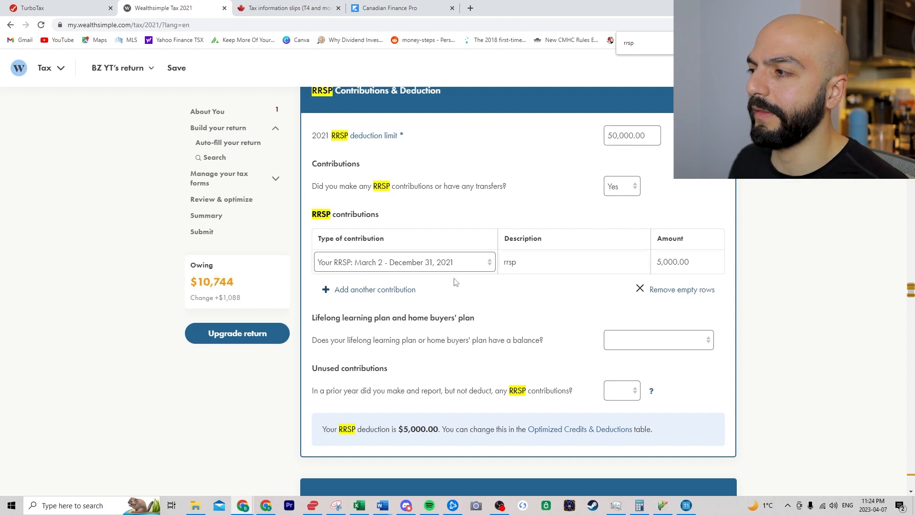
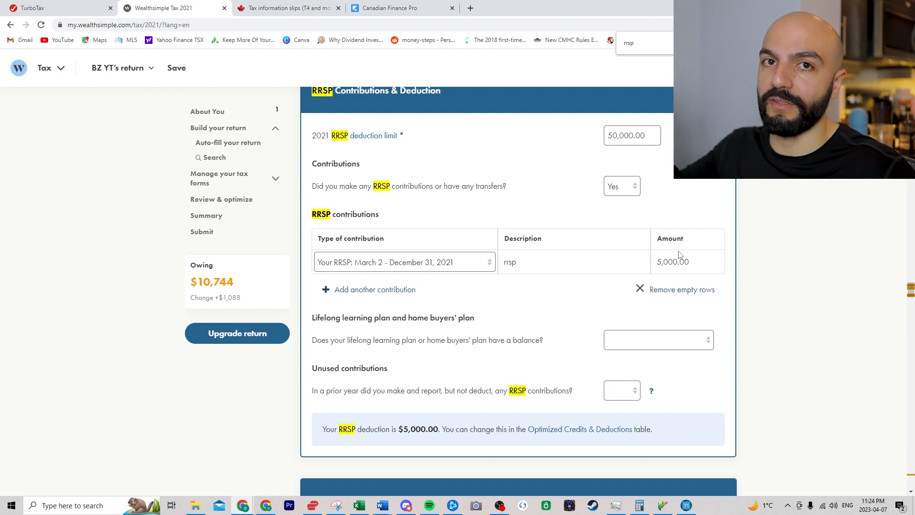
- Compare TurboTax with the Wealthsimple RRSP page, then bring up the $30 audit support upgrade offer
{"action": "left_click", "coordinate": [67, 8]}
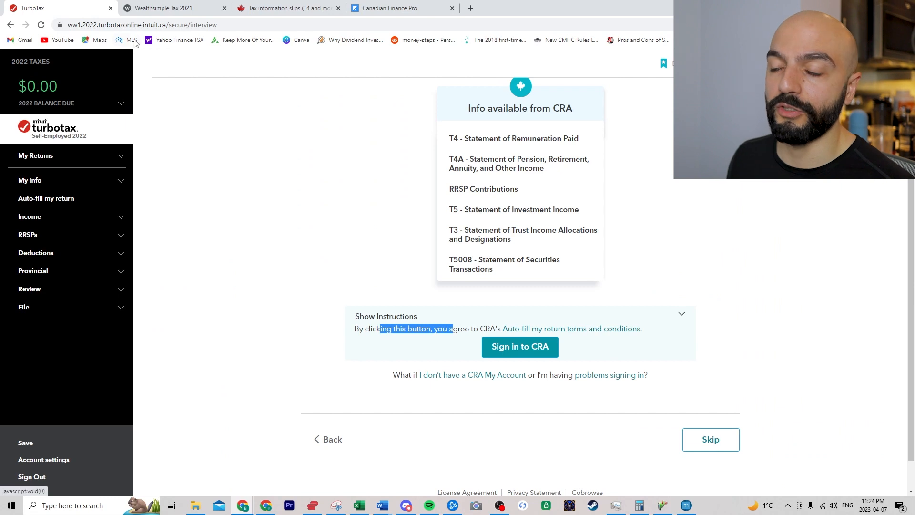
{"action": "mouse_move", "coordinate": [169, 7]}
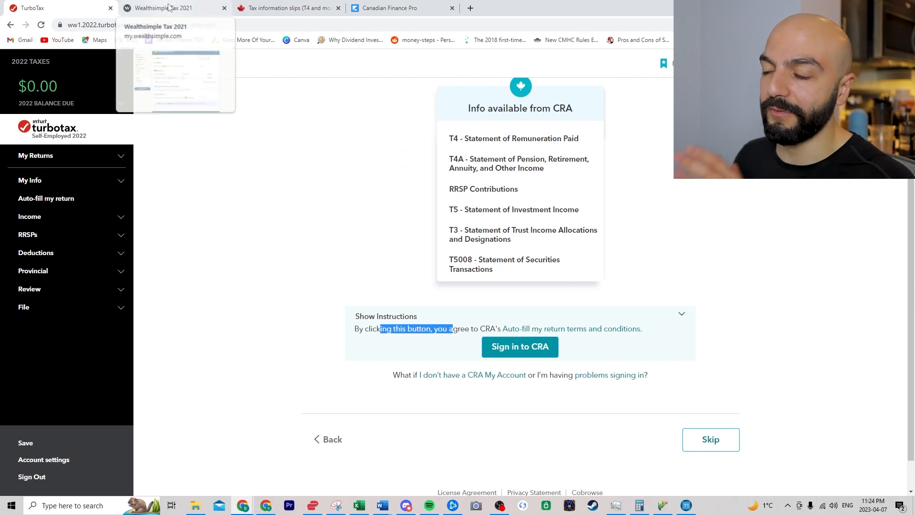
{"action": "left_click", "coordinate": [169, 7]}
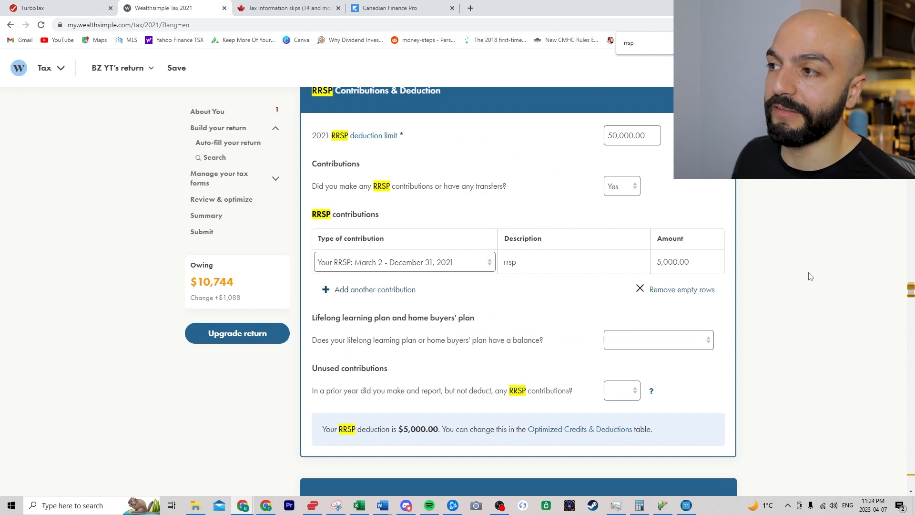
{"action": "left_click", "coordinate": [96, 8]}
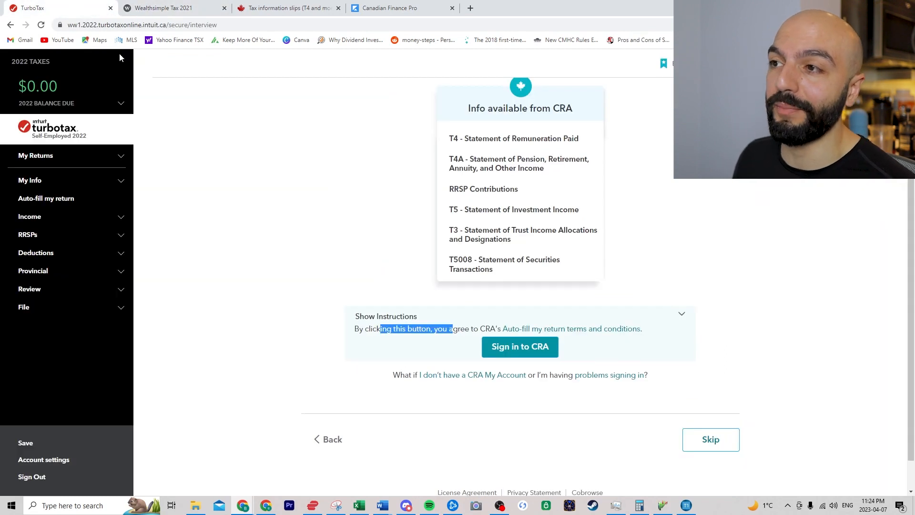
{"action": "left_click", "coordinate": [163, 7]}
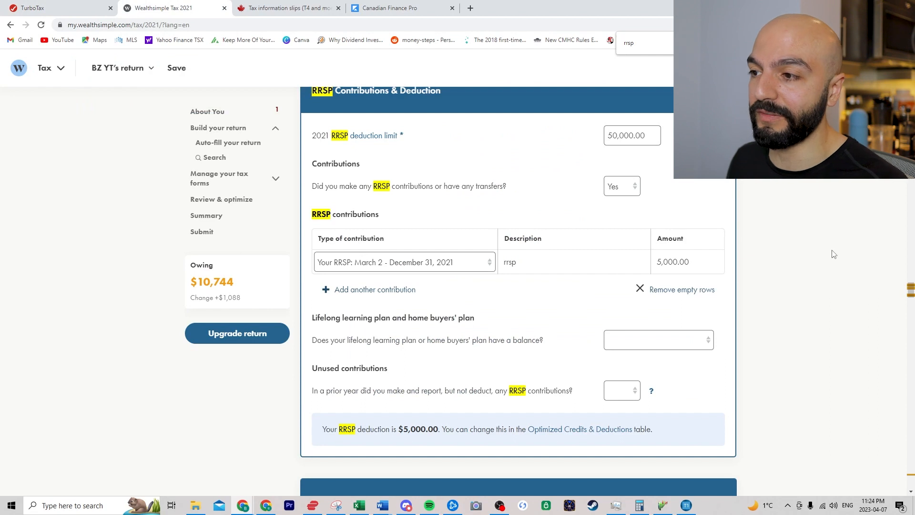
{"action": "left_click", "coordinate": [237, 333]}
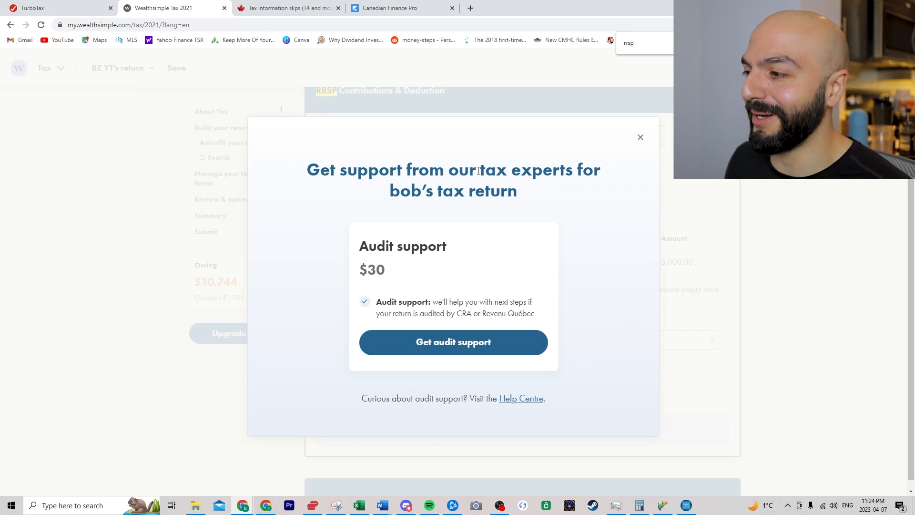
- Dismiss the audit offer and jump through the tax forms list to the T5008 securities section
{"action": "left_click", "coordinate": [640, 139]}
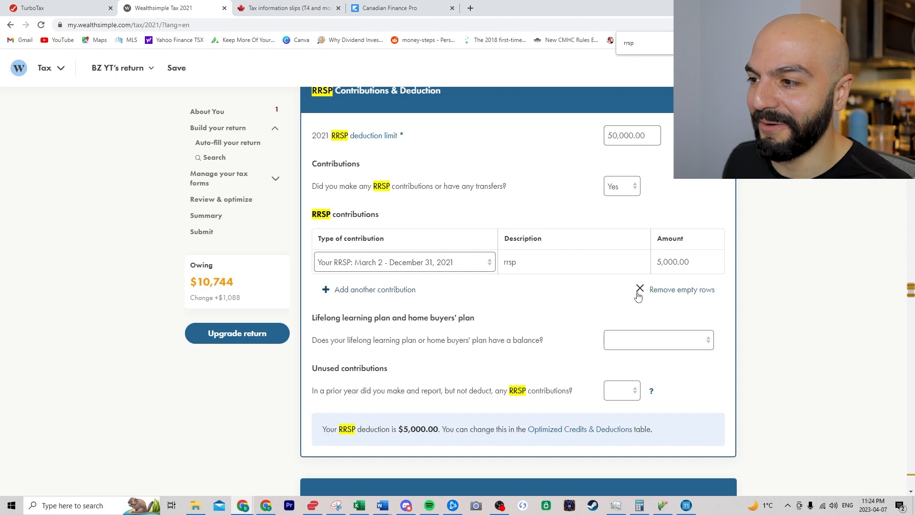
{"action": "left_click", "coordinate": [256, 178]}
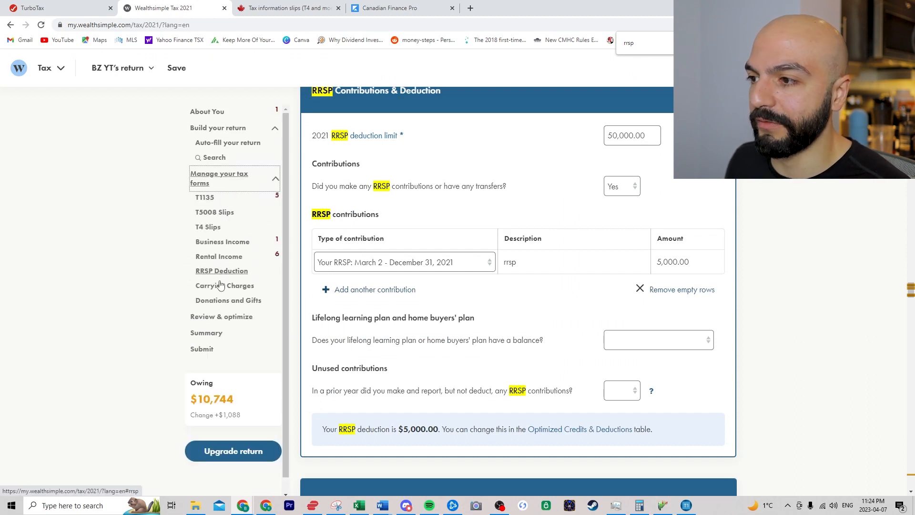
{"action": "left_click", "coordinate": [209, 227]}
{"action": "left_click", "coordinate": [211, 217]}
{"action": "scroll", "coordinate": [139, 297], "scroll_direction": "up", "scroll_amount": 4}
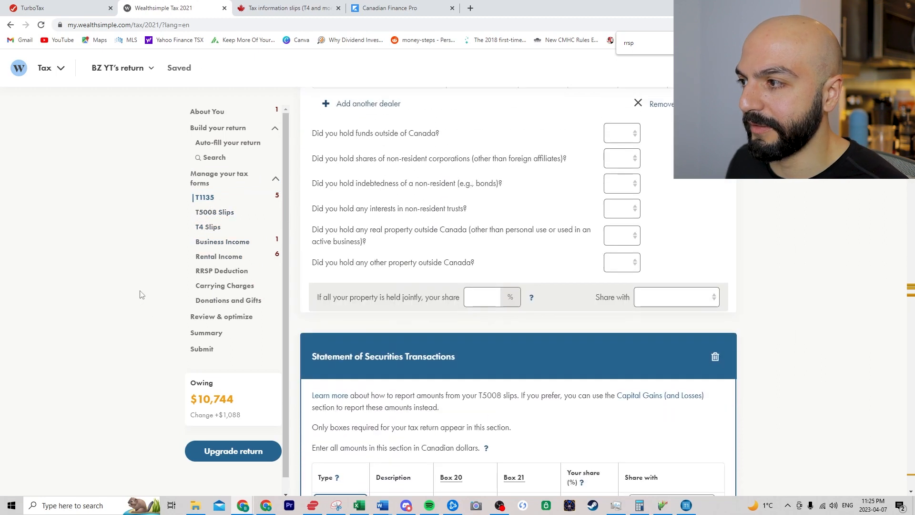
{"action": "scroll", "coordinate": [138, 296], "scroll_direction": "up", "scroll_amount": 10}
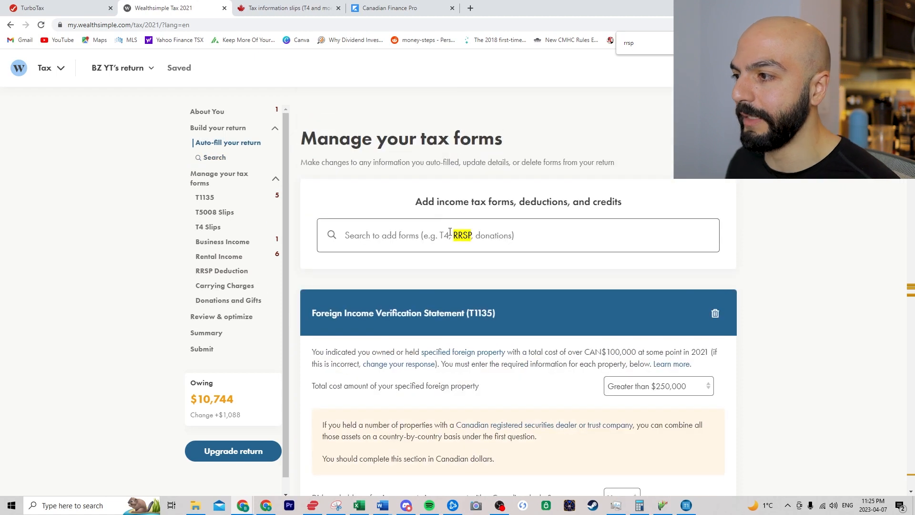
- Search 't2200' and add the Employment Expenses and Work-From-Home section
{"action": "left_click", "coordinate": [451, 233]}
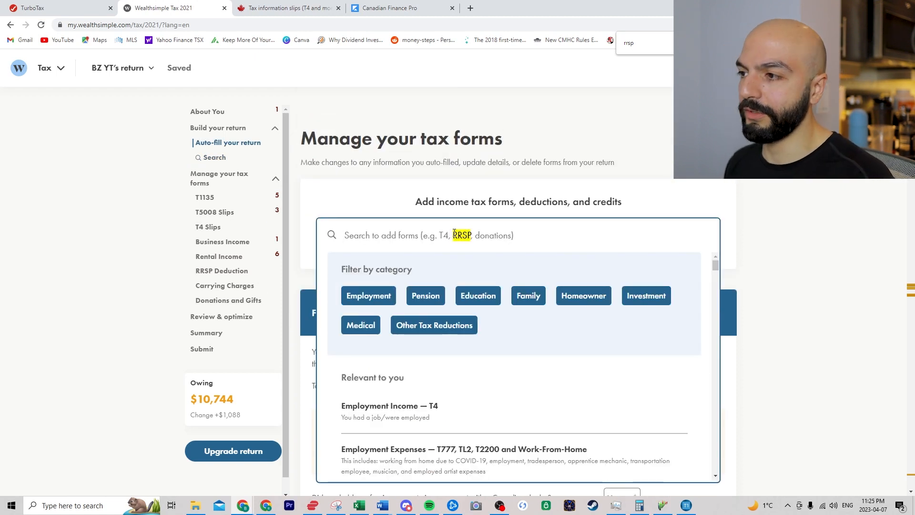
{"action": "type", "text": "t220"}
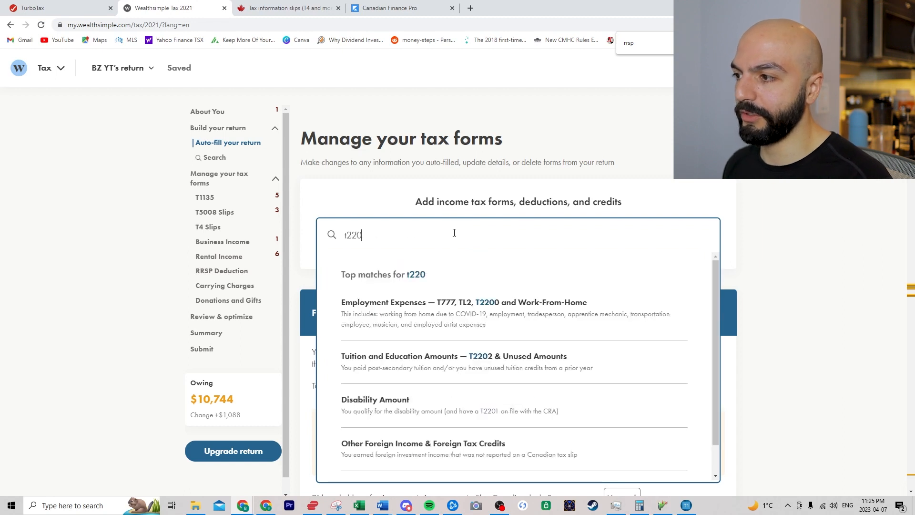
{"action": "type", "text": "0"}
{"action": "left_click", "coordinate": [459, 312]}
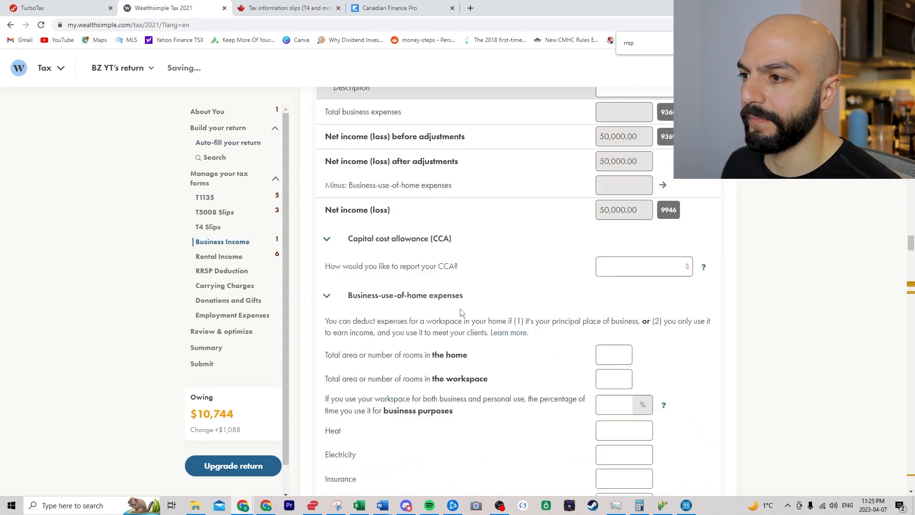
- Claim 250 COVID-19 work-from-home days at the temporary flat rate, then open the Summary
{"action": "left_click", "coordinate": [523, 233]}
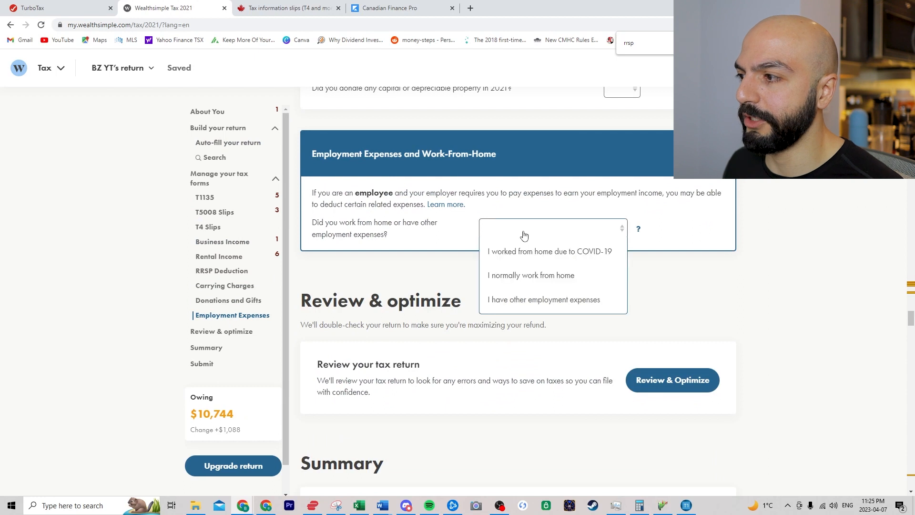
{"action": "left_click", "coordinate": [535, 253]}
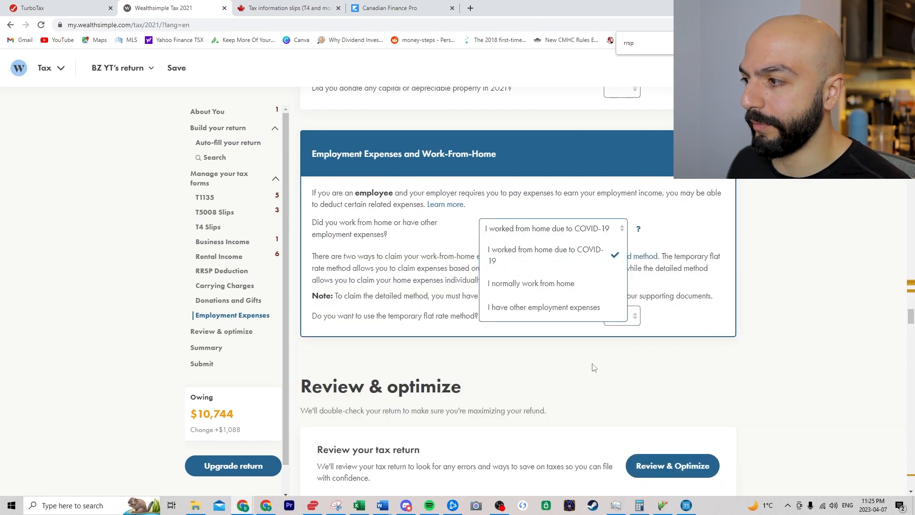
{"action": "left_click", "coordinate": [621, 317]}
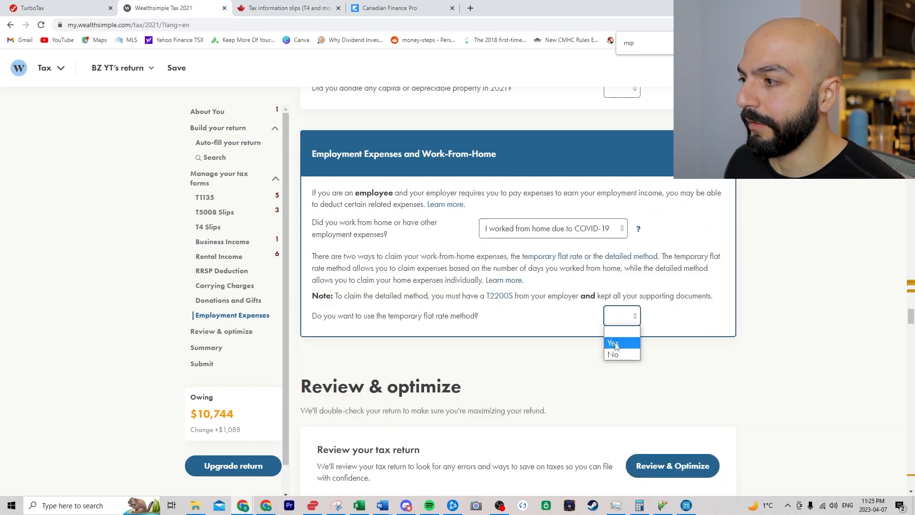
{"action": "left_click", "coordinate": [621, 343]}
{"action": "left_click", "coordinate": [621, 341]}
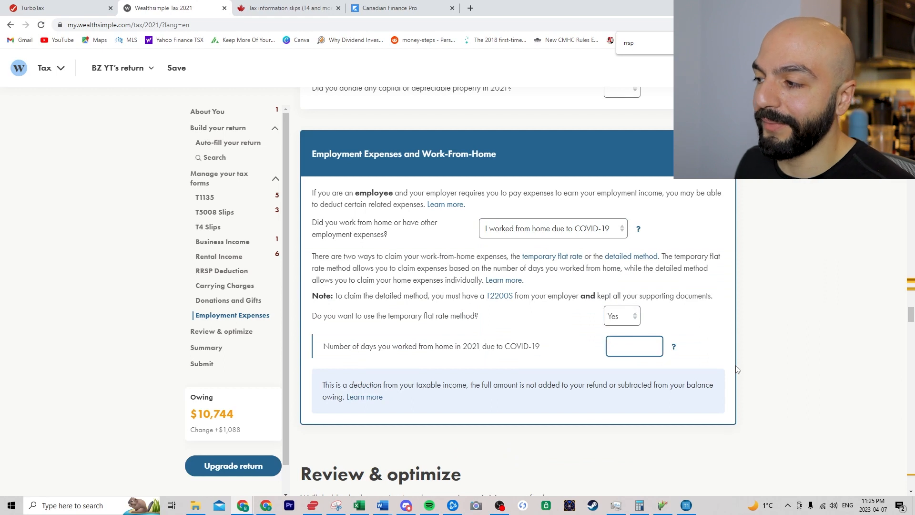
{"action": "left_click", "coordinate": [759, 339]}
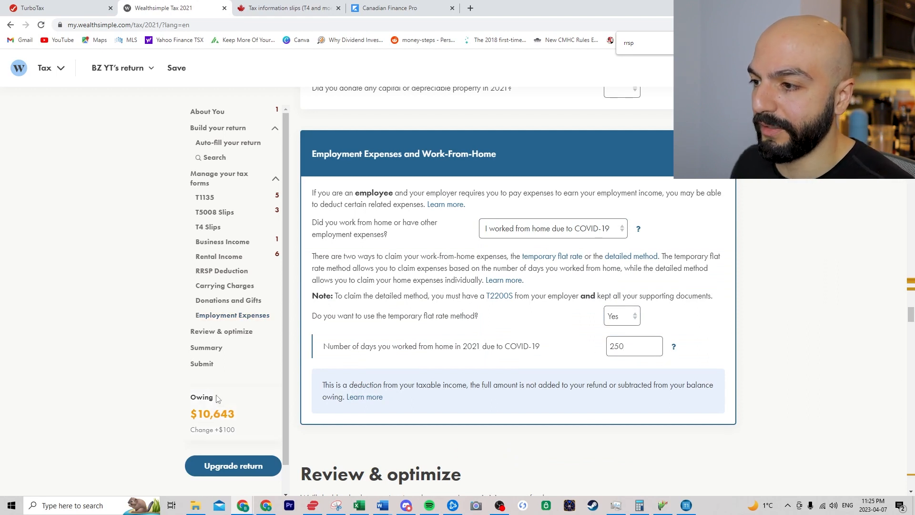
{"action": "left_click", "coordinate": [212, 349]}
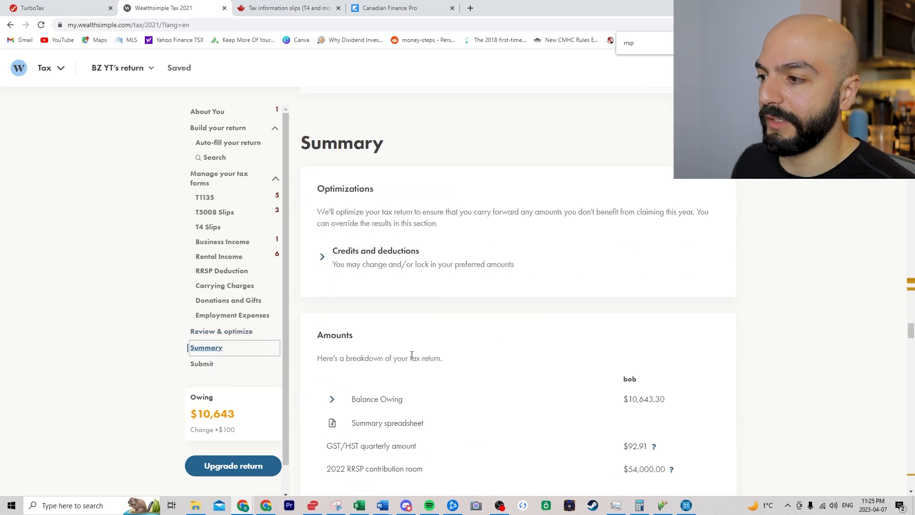
- Review the T1 net income lines with the $5,000 RRSP deduction, then switch back to TurboTax
{"action": "scroll", "coordinate": [480, 290], "scroll_direction": "down", "scroll_amount": 8}
{"action": "scroll", "coordinate": [514, 269], "scroll_direction": "down", "scroll_amount": 20}
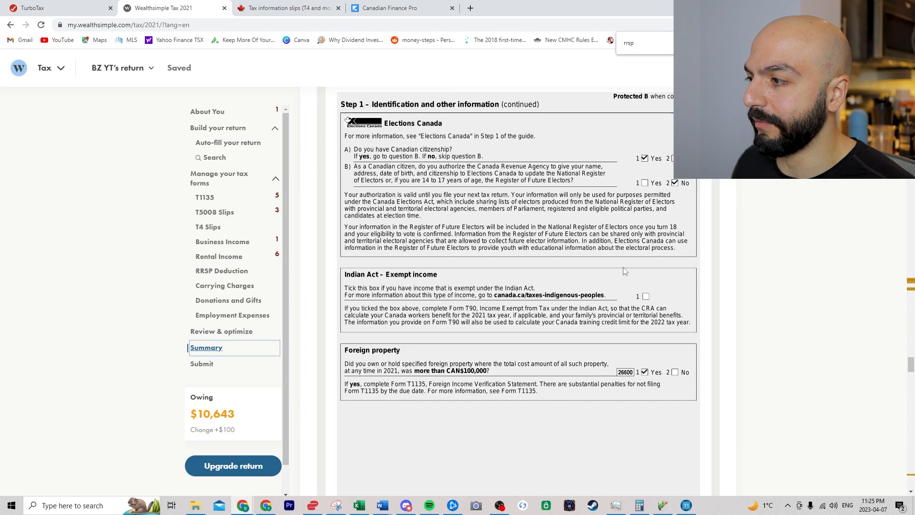
{"action": "scroll", "coordinate": [633, 274], "scroll_direction": "down", "scroll_amount": 4}
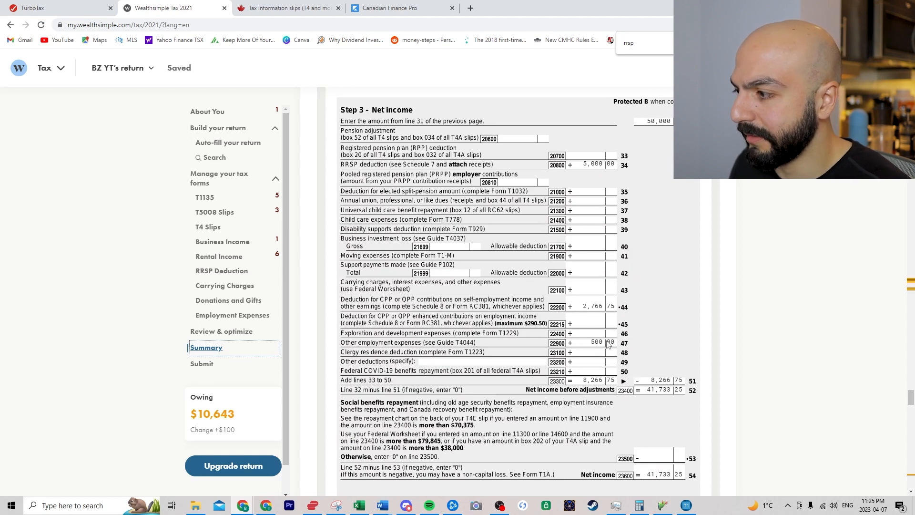
{"action": "scroll", "coordinate": [609, 345], "scroll_direction": "down", "scroll_amount": 1}
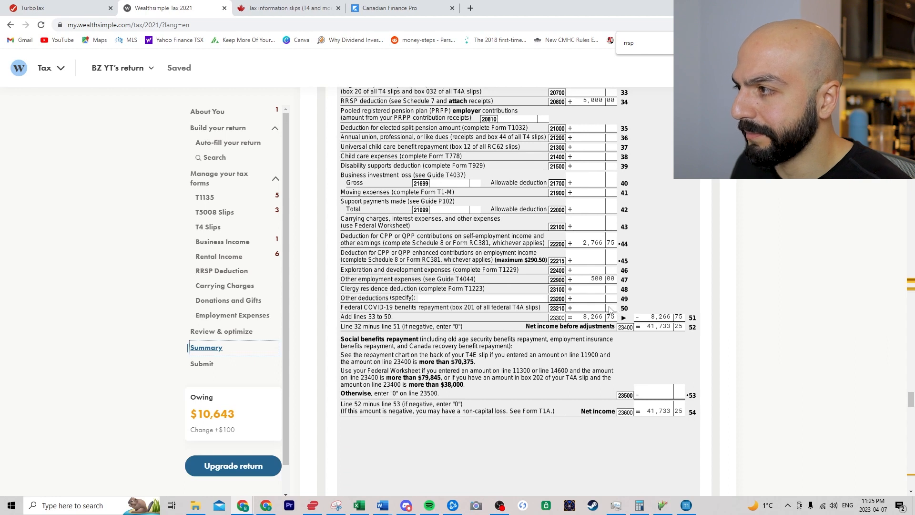
{"action": "scroll", "coordinate": [611, 310], "scroll_direction": "up", "scroll_amount": 1}
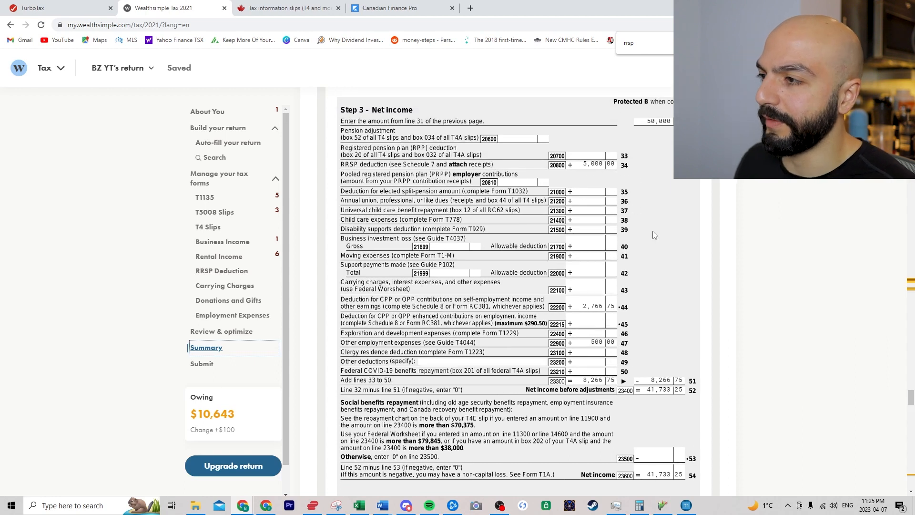
{"action": "scroll", "coordinate": [631, 283], "scroll_direction": "up", "scroll_amount": 2}
{"action": "scroll", "coordinate": [630, 283], "scroll_direction": "up", "scroll_amount": 2}
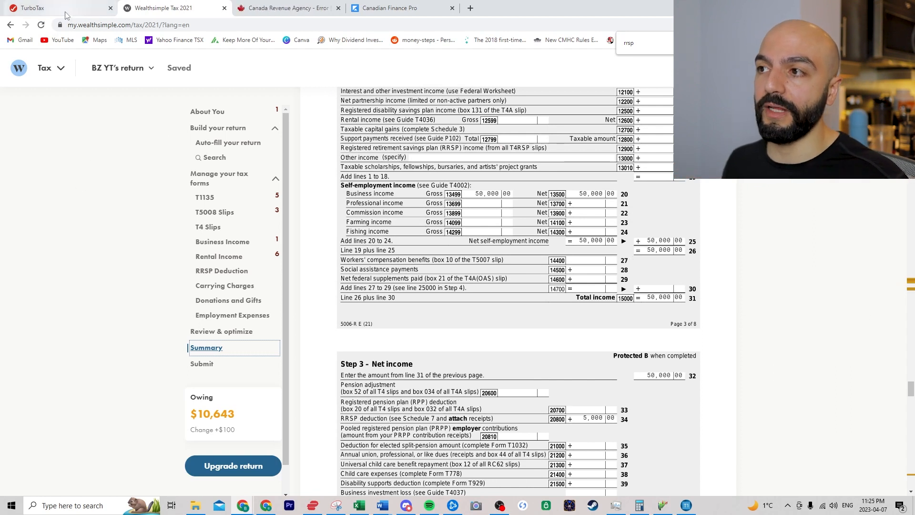
{"action": "mouse_move", "coordinate": [66, 16]}
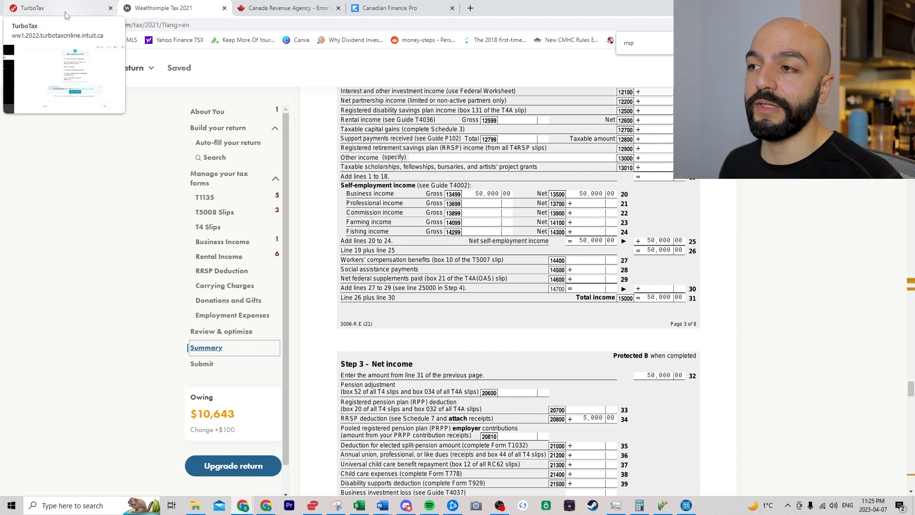
{"action": "left_click", "coordinate": [67, 15]}
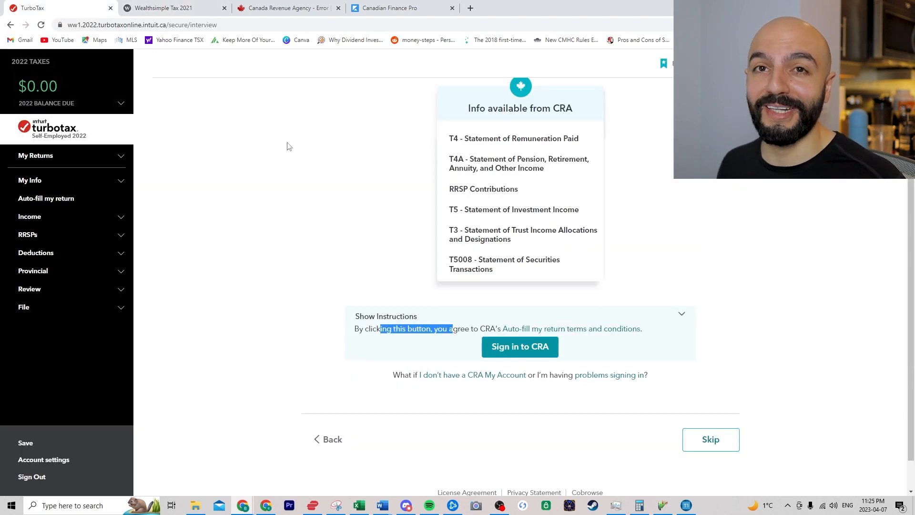